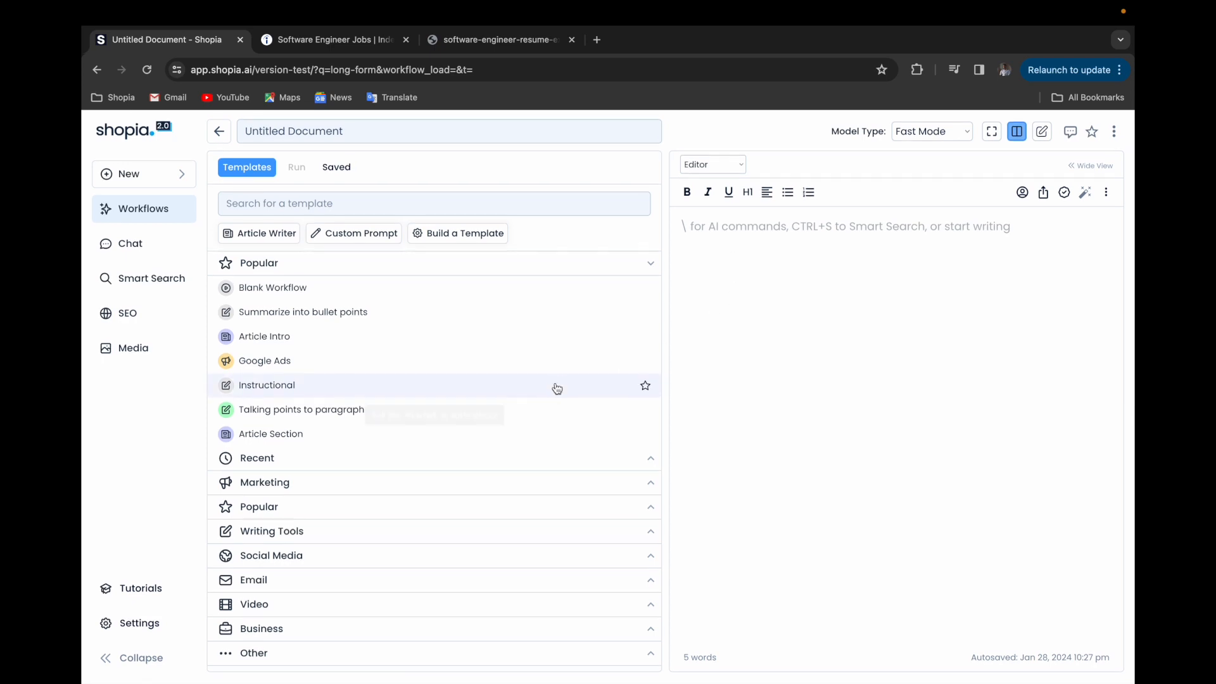
- Expand the Marketing template category and look through the available templates
{"action": "left_click", "coordinate": [523, 485]}
{"action": "scroll", "coordinate": [511, 537], "scroll_direction": "down", "scroll_amount": 5}
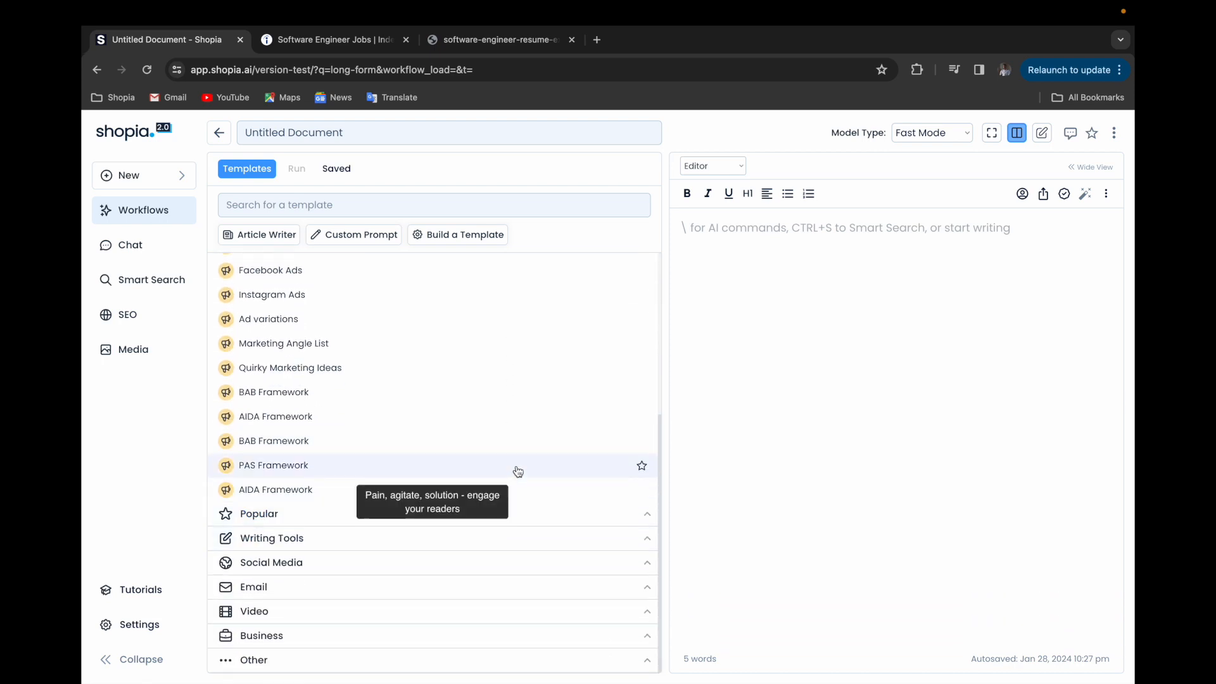
{"action": "scroll", "coordinate": [516, 472], "scroll_direction": "up", "scroll_amount": 2}
{"action": "scroll", "coordinate": [444, 507], "scroll_direction": "down", "scroll_amount": 2}
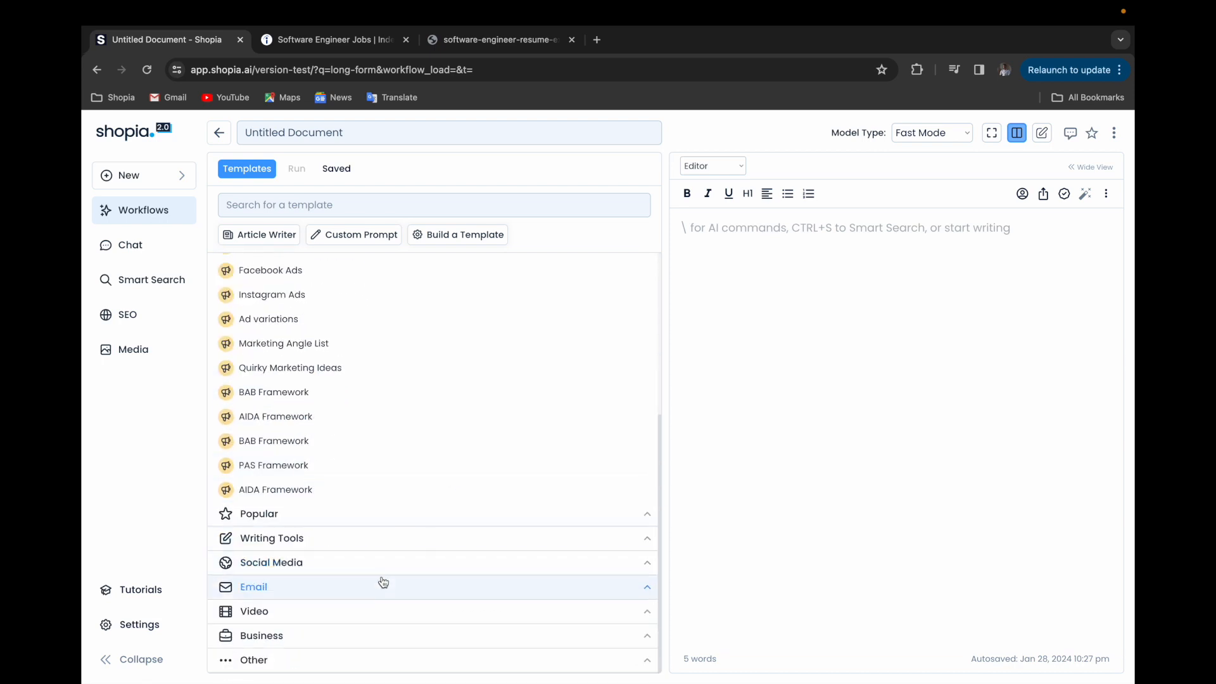
{"action": "scroll", "coordinate": [446, 567], "scroll_direction": "up", "scroll_amount": 4}
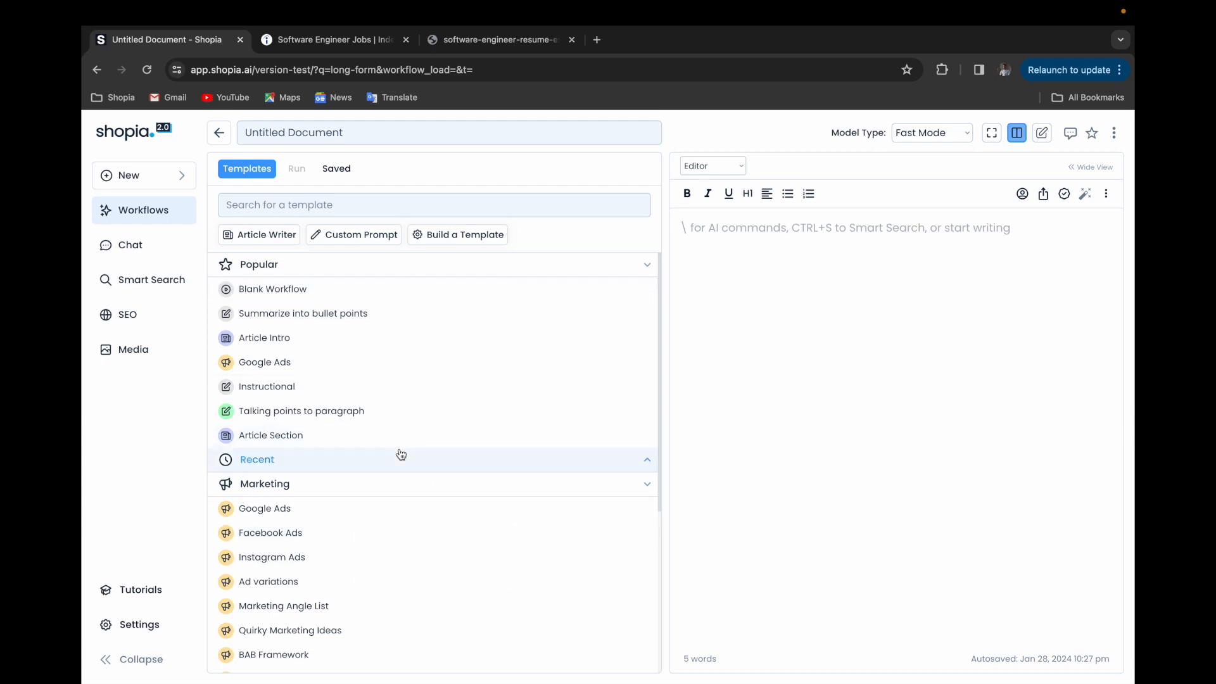
{"action": "scroll", "coordinate": [420, 432], "scroll_direction": "down", "scroll_amount": 1}
{"action": "scroll", "coordinate": [420, 431], "scroll_direction": "up", "scroll_amount": 1}
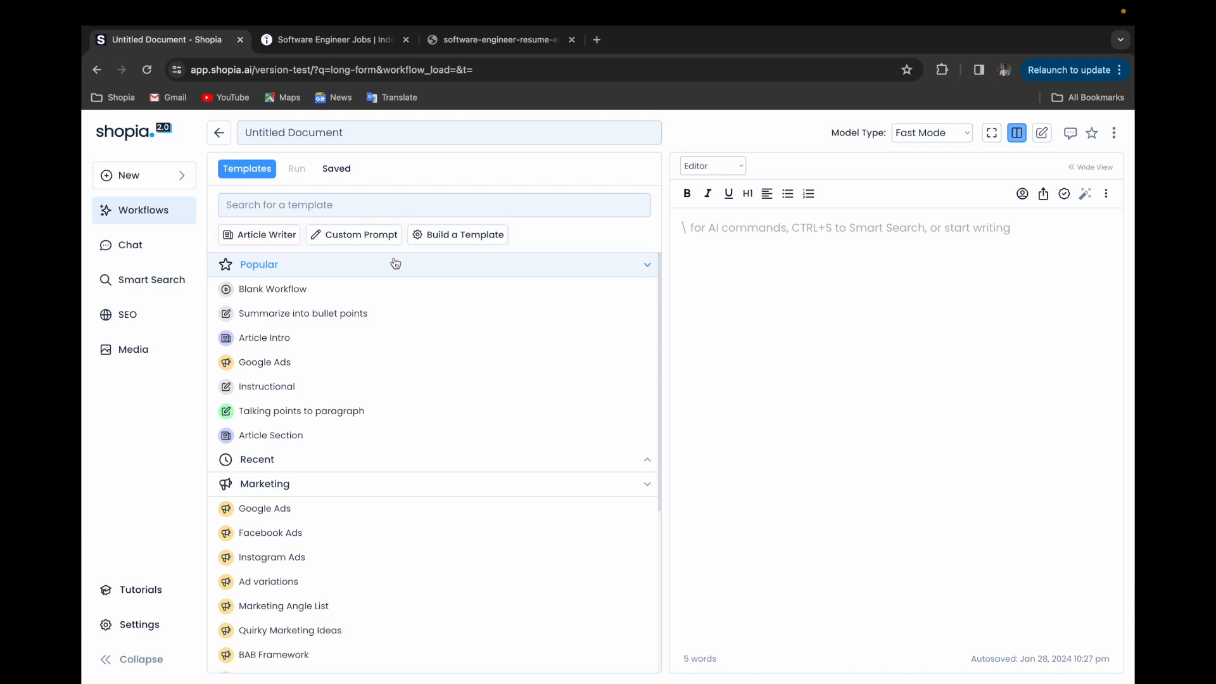
- Start a custom prompt workflow and rename its Instructional step as "Cover letter"
{"action": "left_click", "coordinate": [367, 239]}
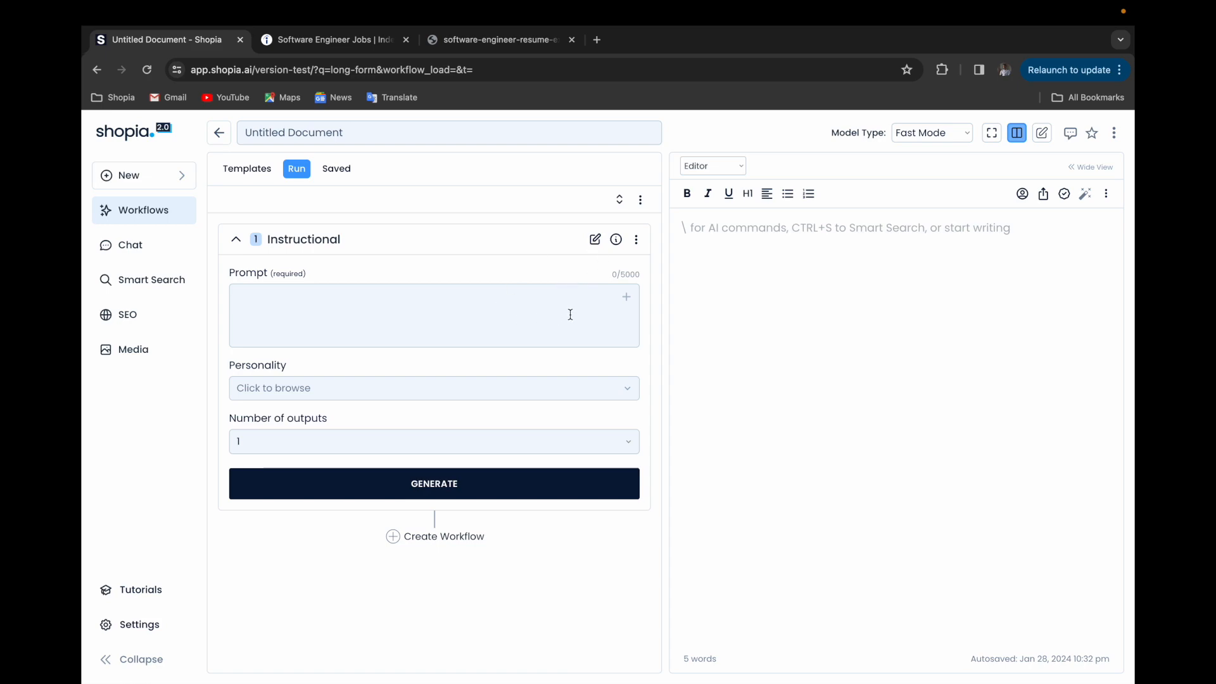
{"action": "left_click", "coordinate": [595, 242]}
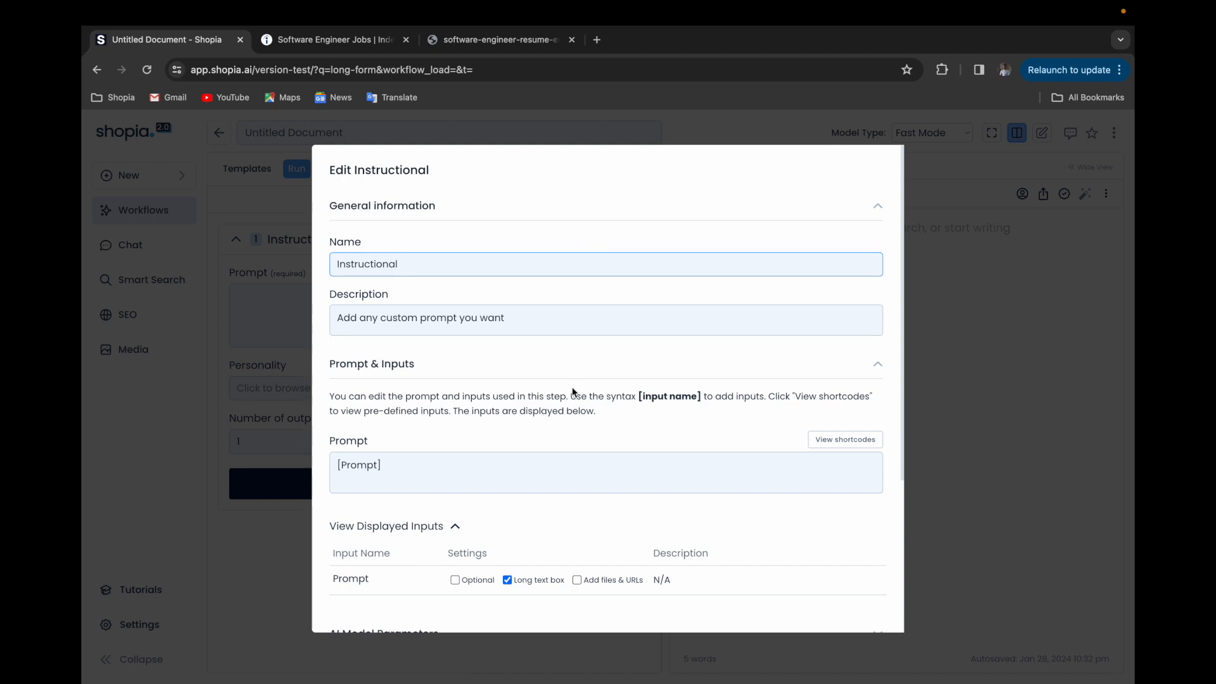
{"action": "double_click", "coordinate": [444, 263]}
{"action": "type", "text": "Cover letter"}
{"action": "left_click", "coordinate": [448, 234]}
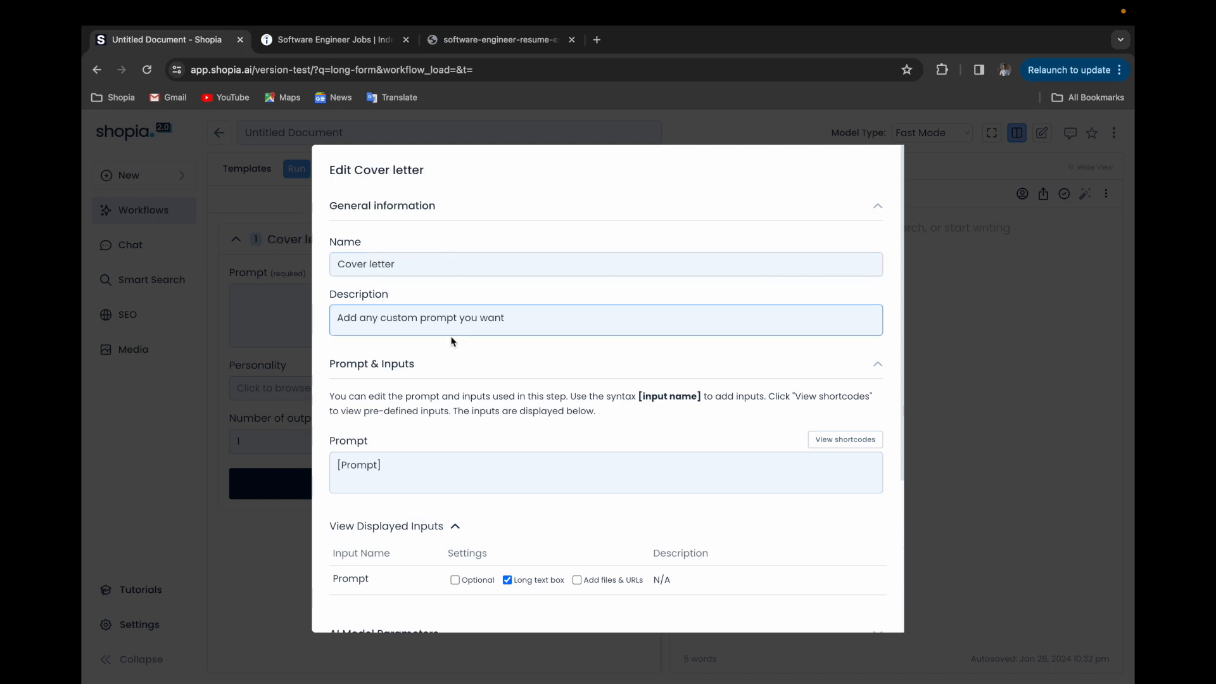
{"action": "scroll", "coordinate": [531, 374], "scroll_direction": "down", "scroll_amount": 3}
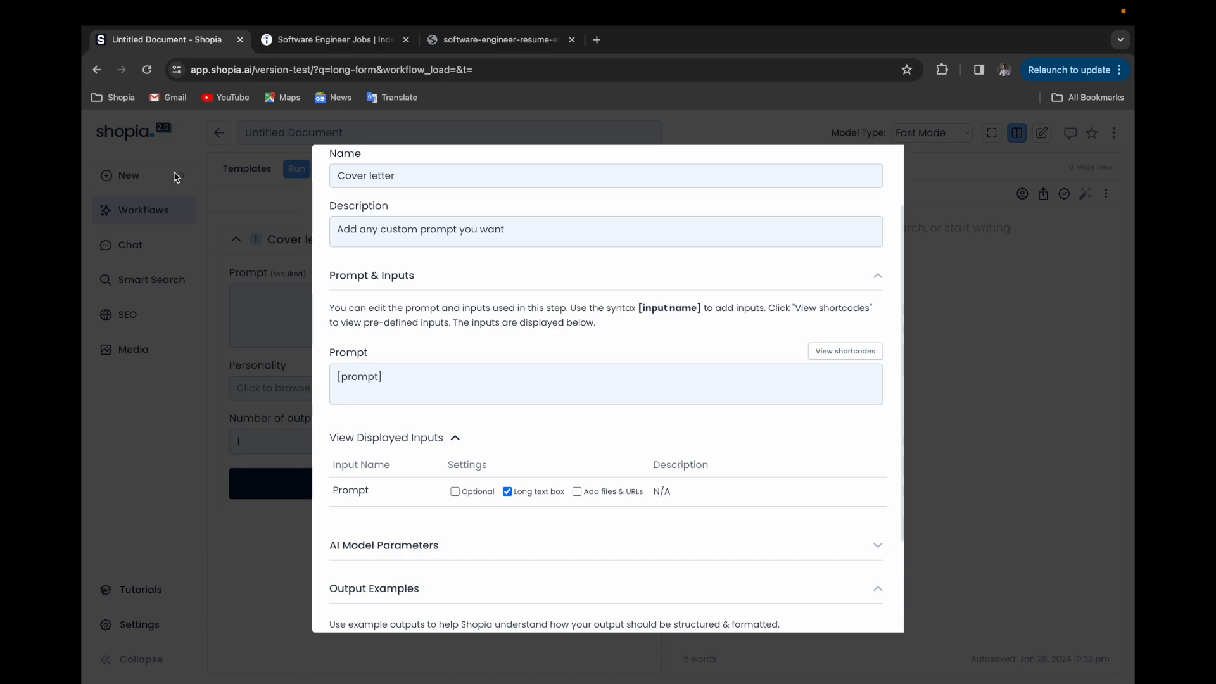
- Switch to the Indeed page and review the Systems Developer job details and description
{"action": "left_click", "coordinate": [299, 40]}
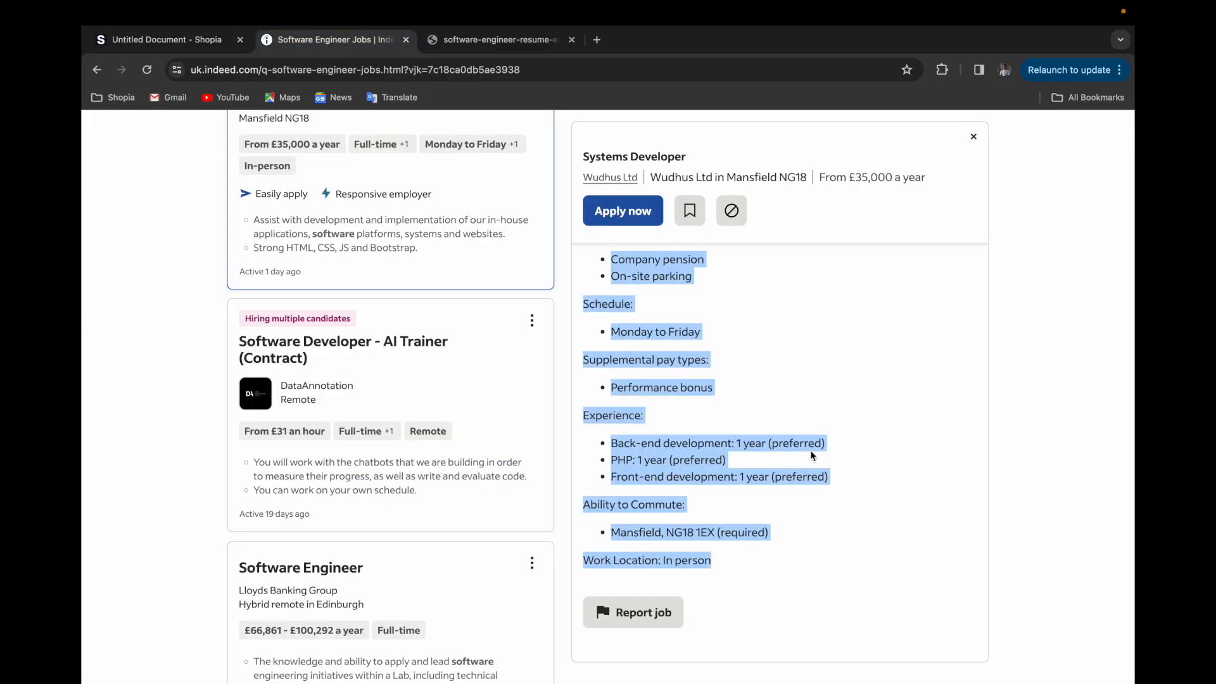
{"action": "scroll", "coordinate": [813, 455], "scroll_direction": "up", "scroll_amount": 15}
{"action": "scroll", "coordinate": [812, 455], "scroll_direction": "up", "scroll_amount": 5}
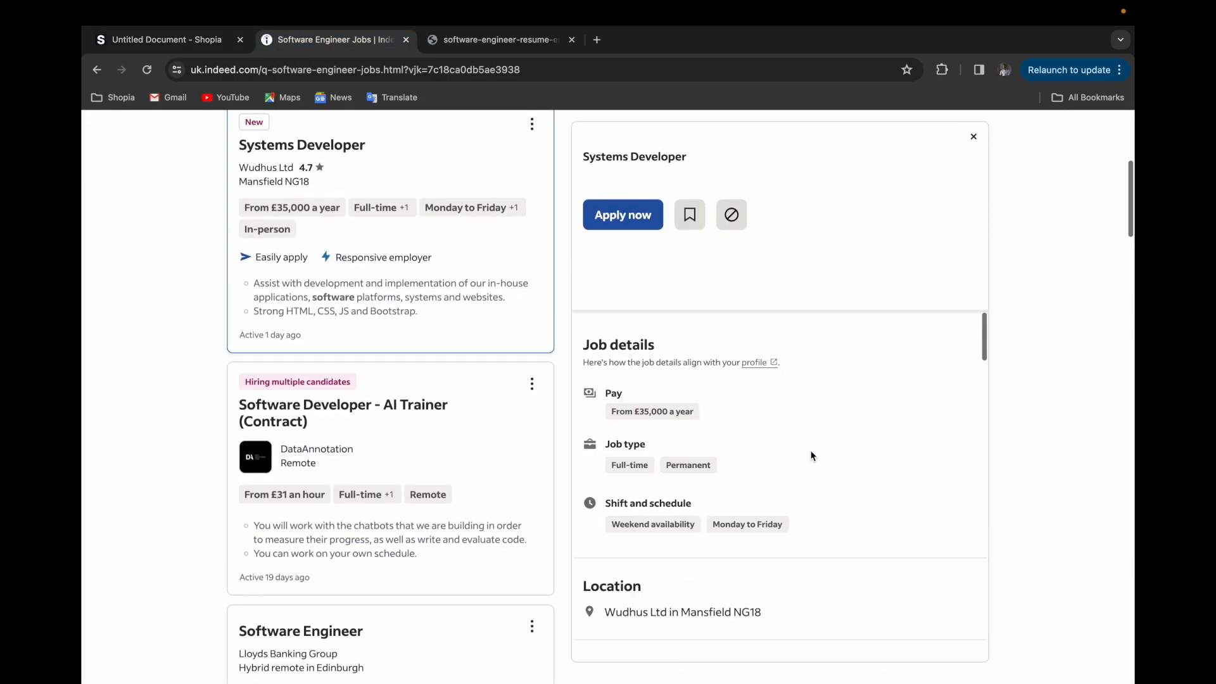
{"action": "scroll", "coordinate": [810, 456], "scroll_direction": "down", "scroll_amount": 12}
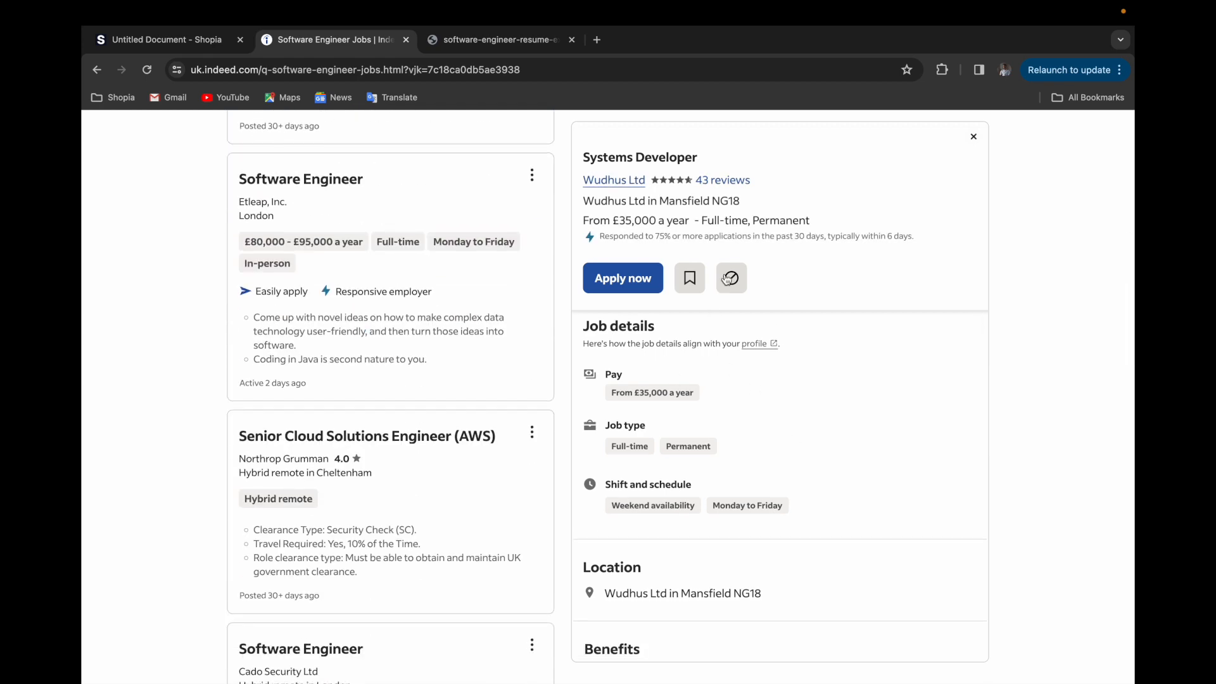
{"action": "scroll", "coordinate": [821, 496], "scroll_direction": "down", "scroll_amount": 10}
{"action": "scroll", "coordinate": [821, 495], "scroll_direction": "down", "scroll_amount": 1}
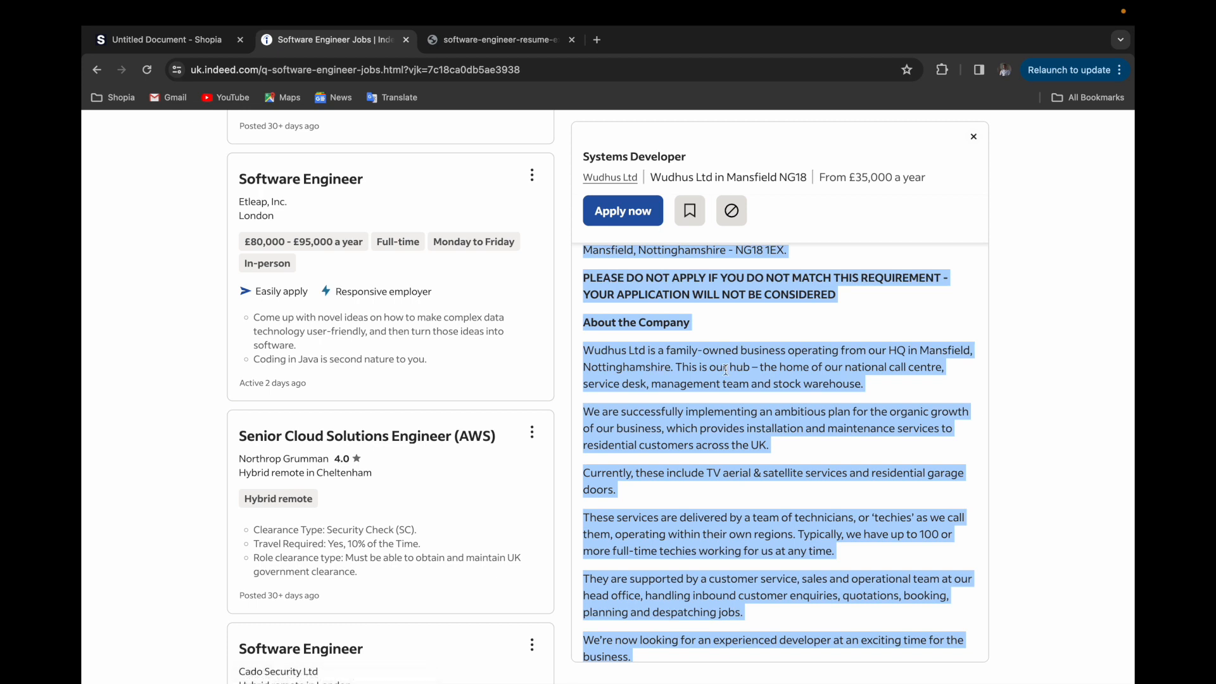
{"action": "scroll", "coordinate": [720, 406], "scroll_direction": "down", "scroll_amount": 2}
{"action": "scroll", "coordinate": [720, 406], "scroll_direction": "up", "scroll_amount": 4}
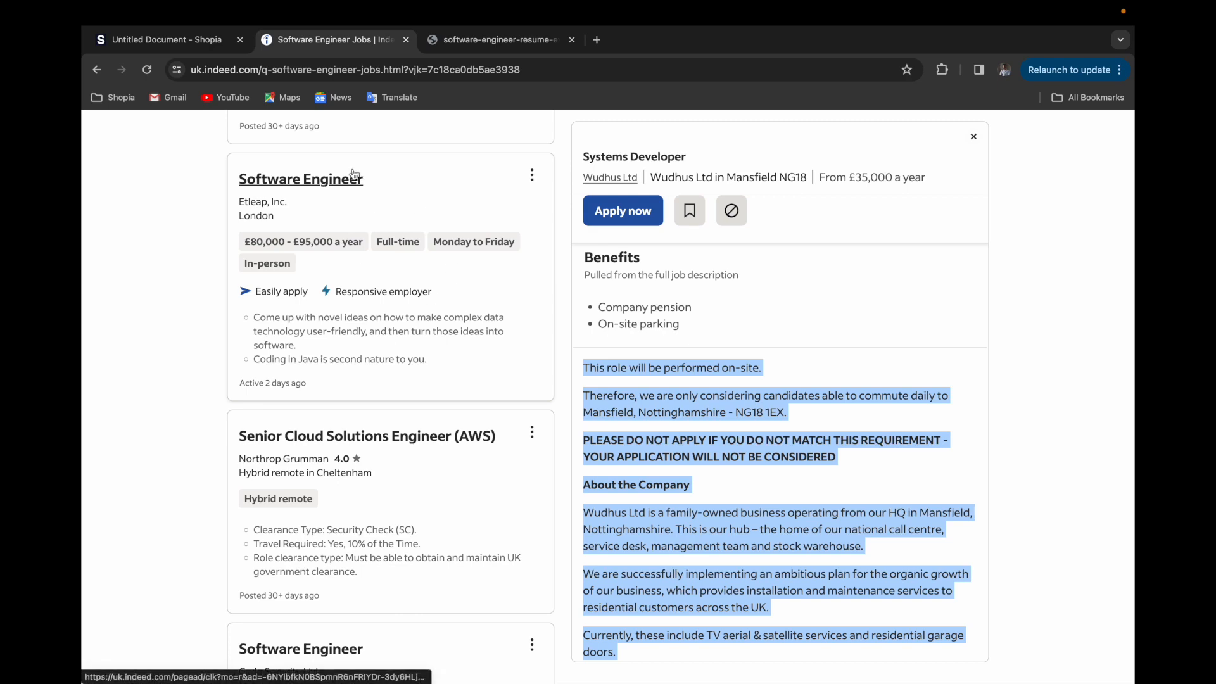
- Review the software engineer resume PDF from its beginning and return to the Shopia workflow
{"action": "left_click", "coordinate": [474, 44]}
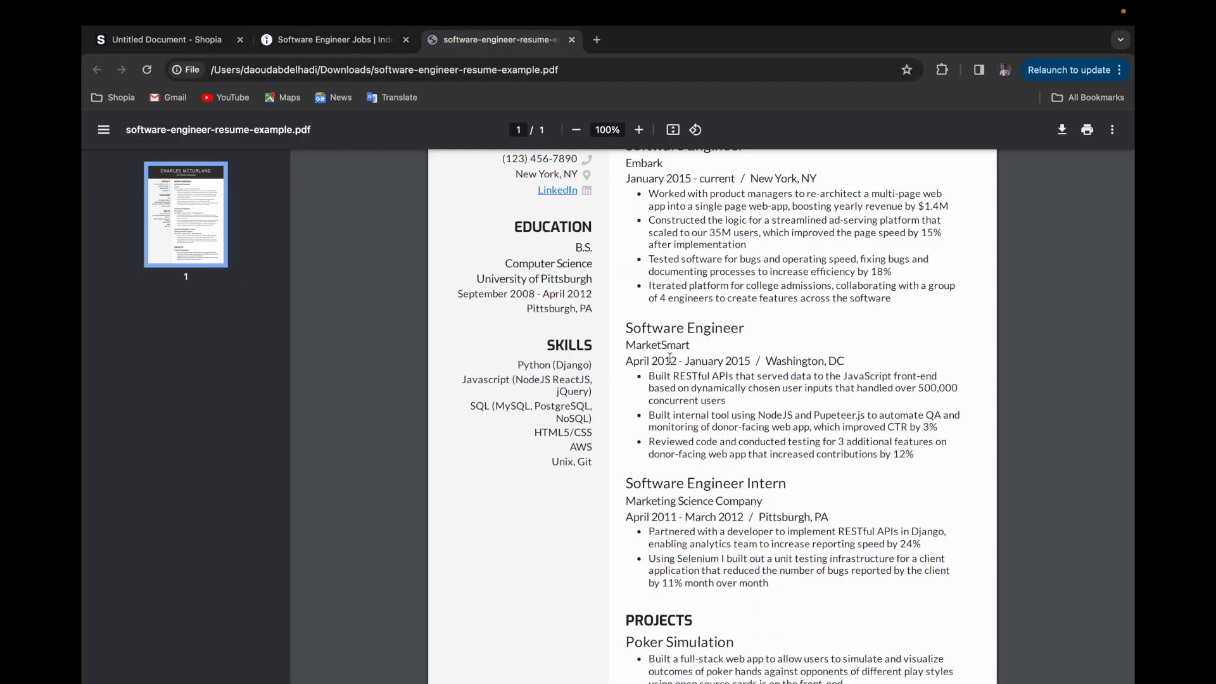
{"action": "scroll", "coordinate": [746, 285], "scroll_direction": "up", "scroll_amount": 3}
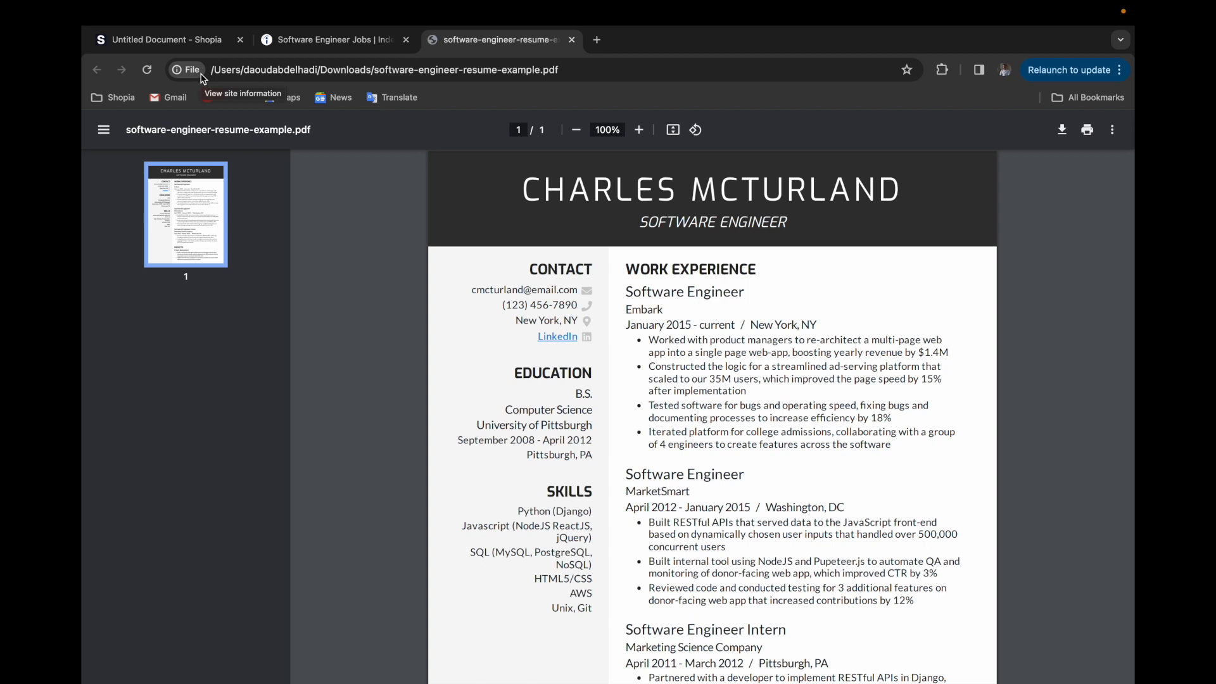
{"action": "left_click", "coordinate": [180, 44]}
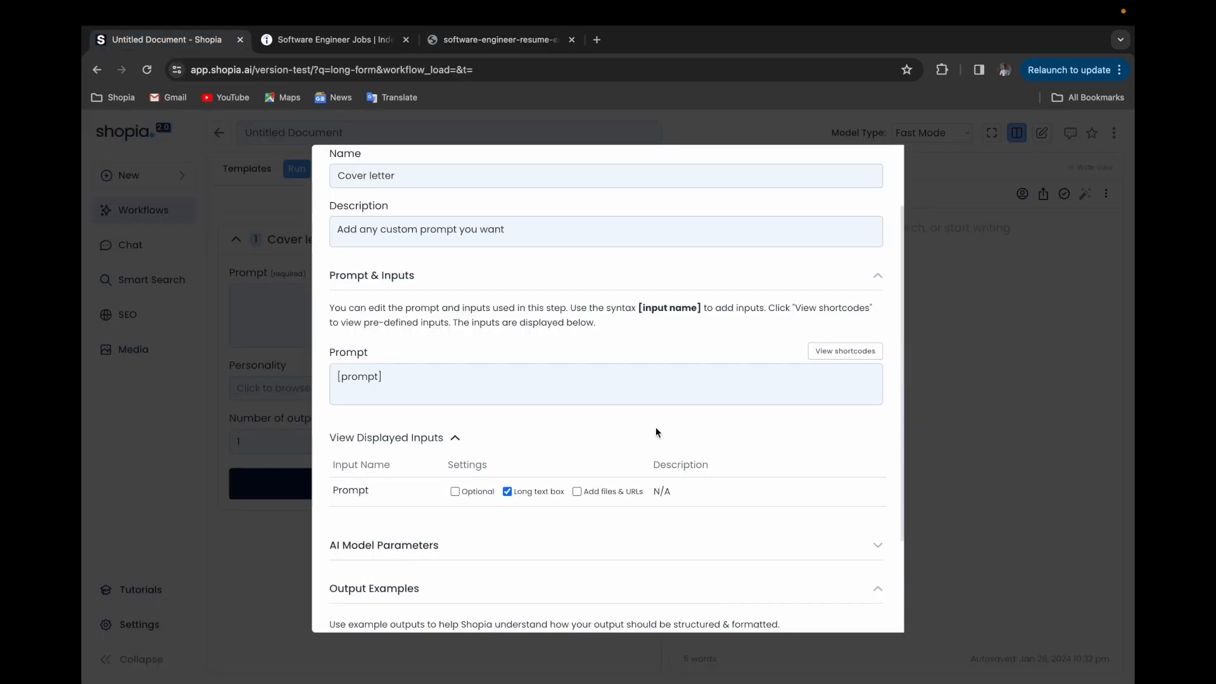
- Replace the default input in the Cover letter prompt with [Job Description]
{"action": "left_click", "coordinate": [403, 378]}
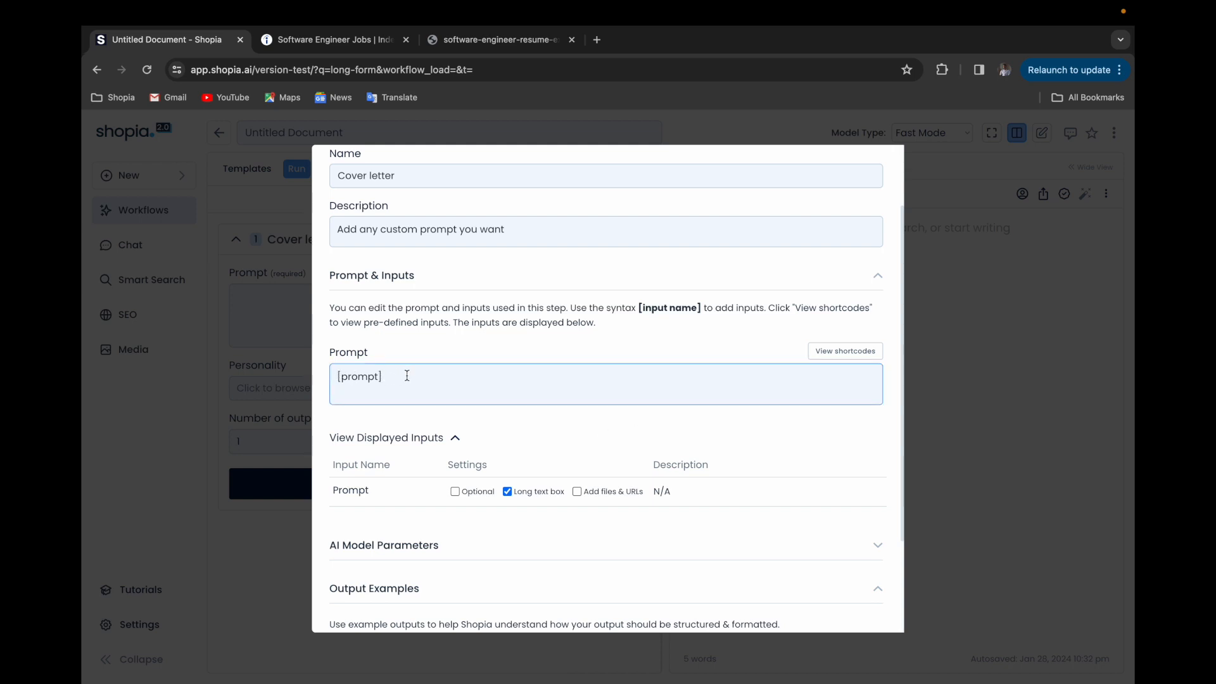
{"action": "double_click", "coordinate": [367, 378]}
{"action": "type", "text": "Job Descript"}
{"action": "type", "text": "ion"}
{"action": "left_click", "coordinate": [409, 422]}
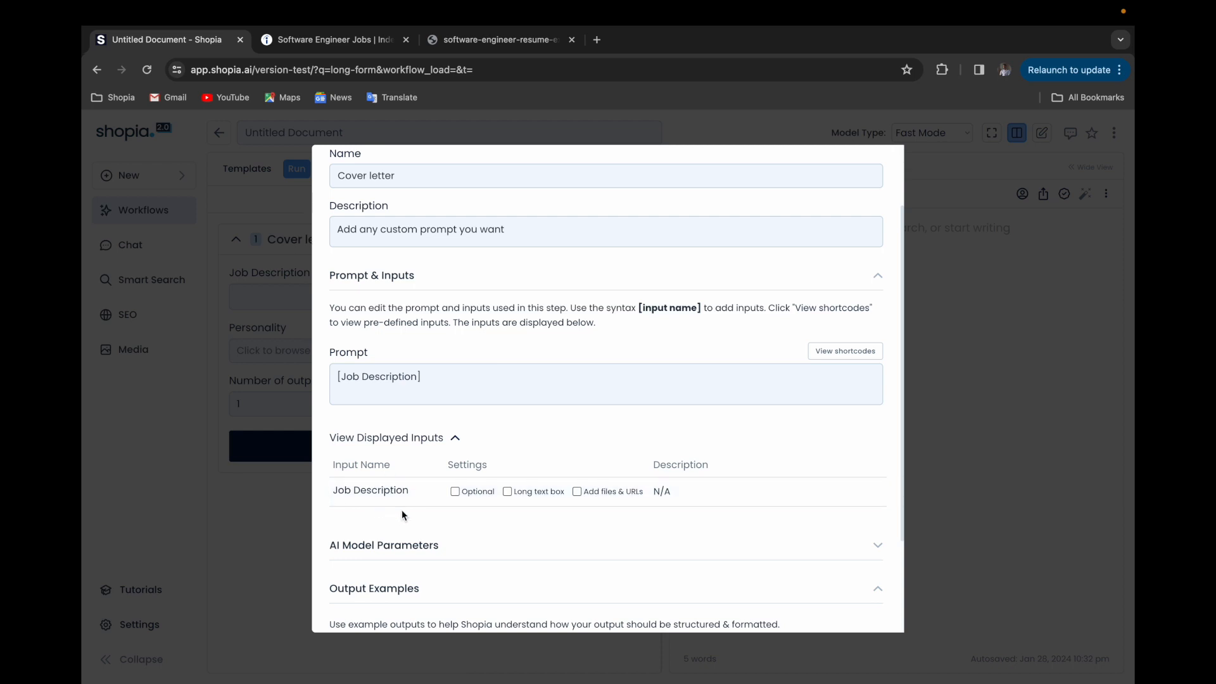
- Insert the line "The following is a job description for a software engineering role:" above [Job Description] in the prompt
{"action": "left_click", "coordinate": [337, 376]}
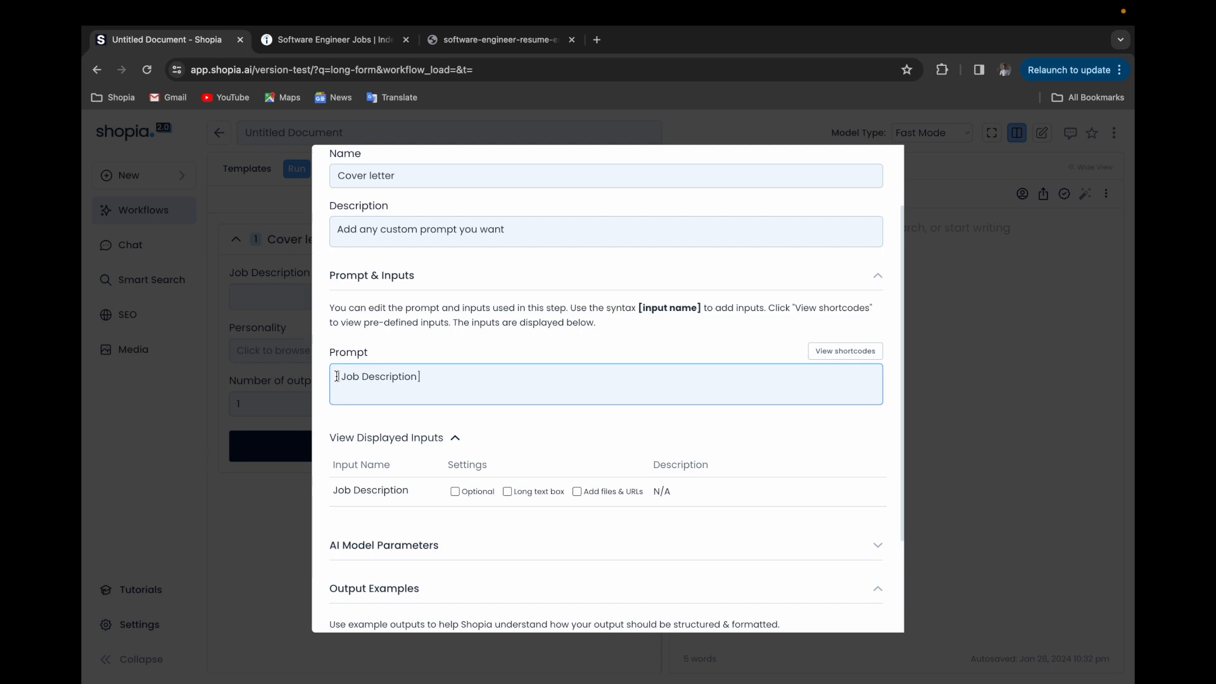
{"action": "key", "text": "Return"}
{"action": "key", "text": "Up"}
{"action": "type", "text": "The following is a job"}
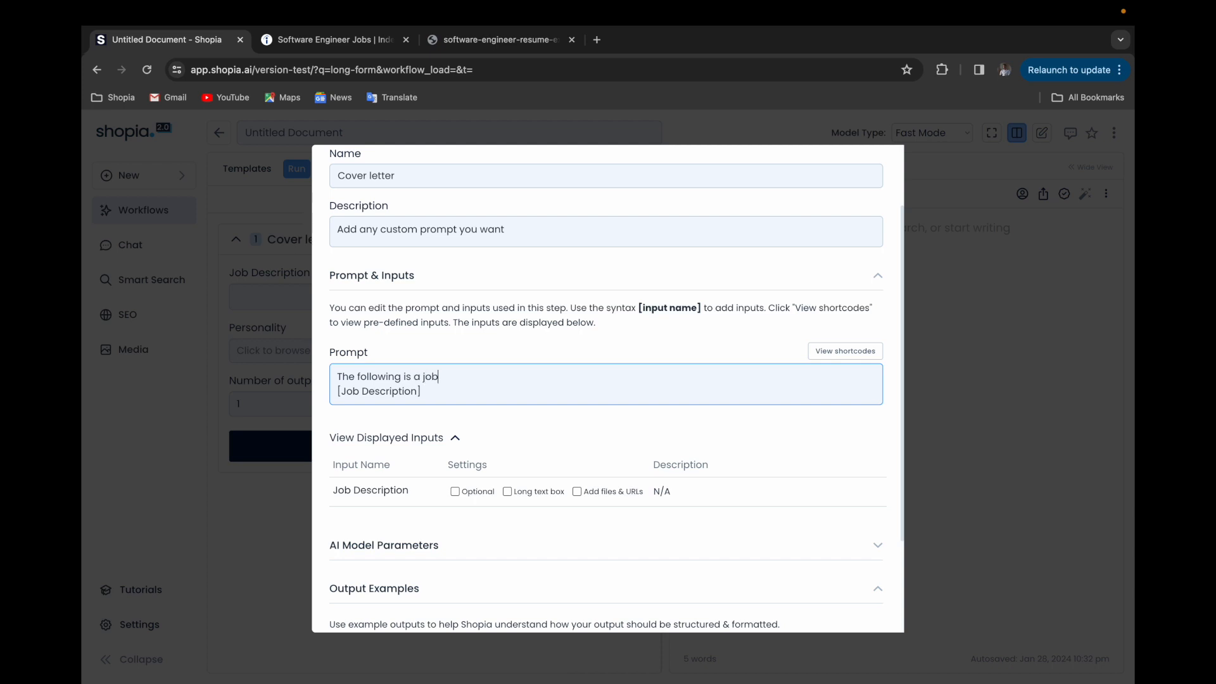
{"action": "type", "text": " descriop"}
{"action": "key", "text": "BackSpace"}
{"action": "type", "text": "ption for a software engineering role"}
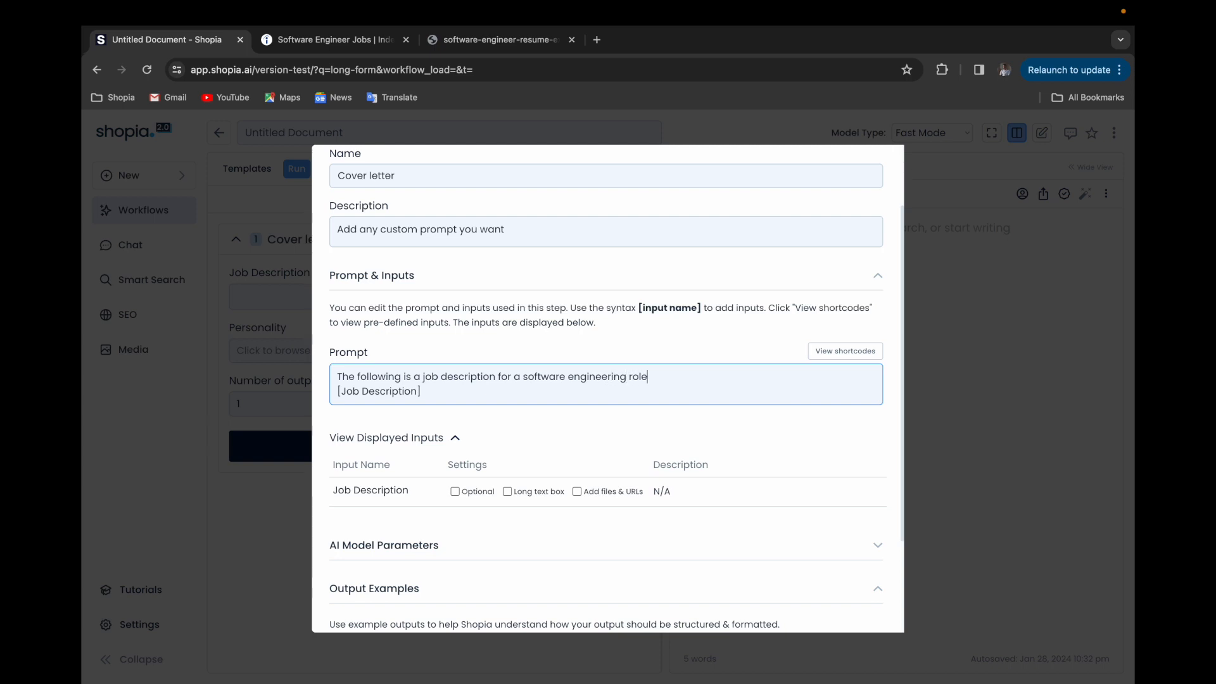
{"action": "type", "text": ":"}
- Add "This is my CV:" below the job description input, followed by a new [Add a CV] input
{"action": "key", "text": "Return"}
{"action": "key", "text": "Return"}
{"action": "type", "text": "This is my CV"}
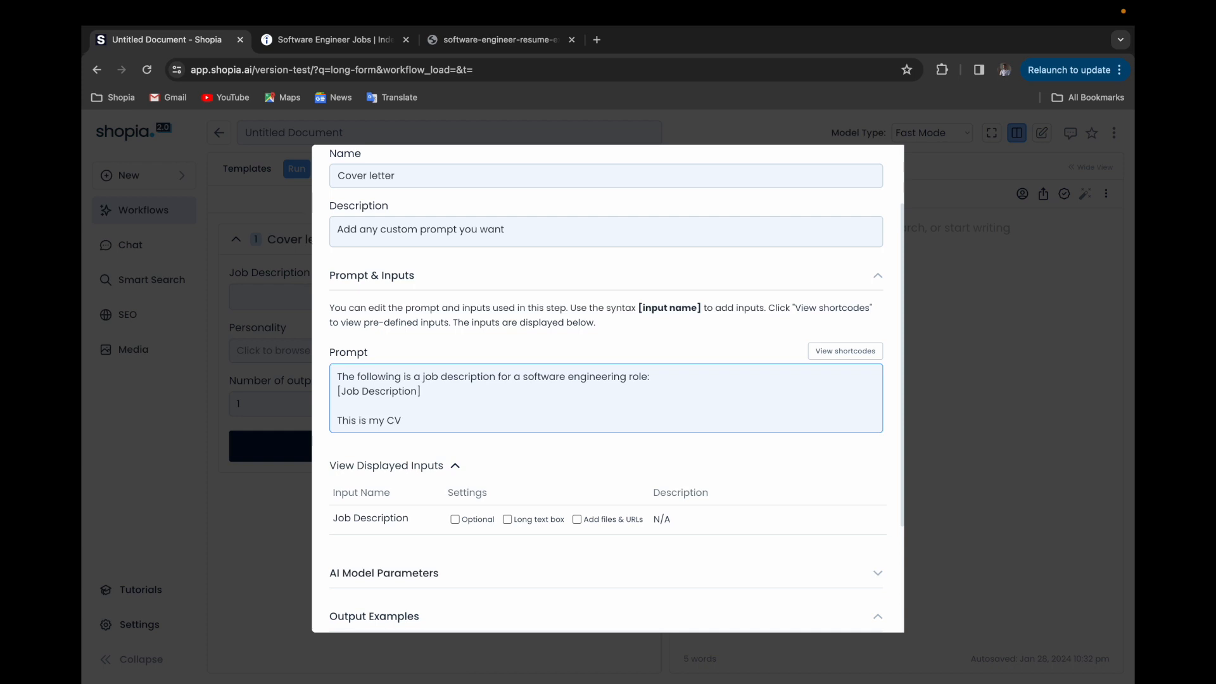
{"action": "type", "text": ":"}
{"action": "key", "text": "Return"}
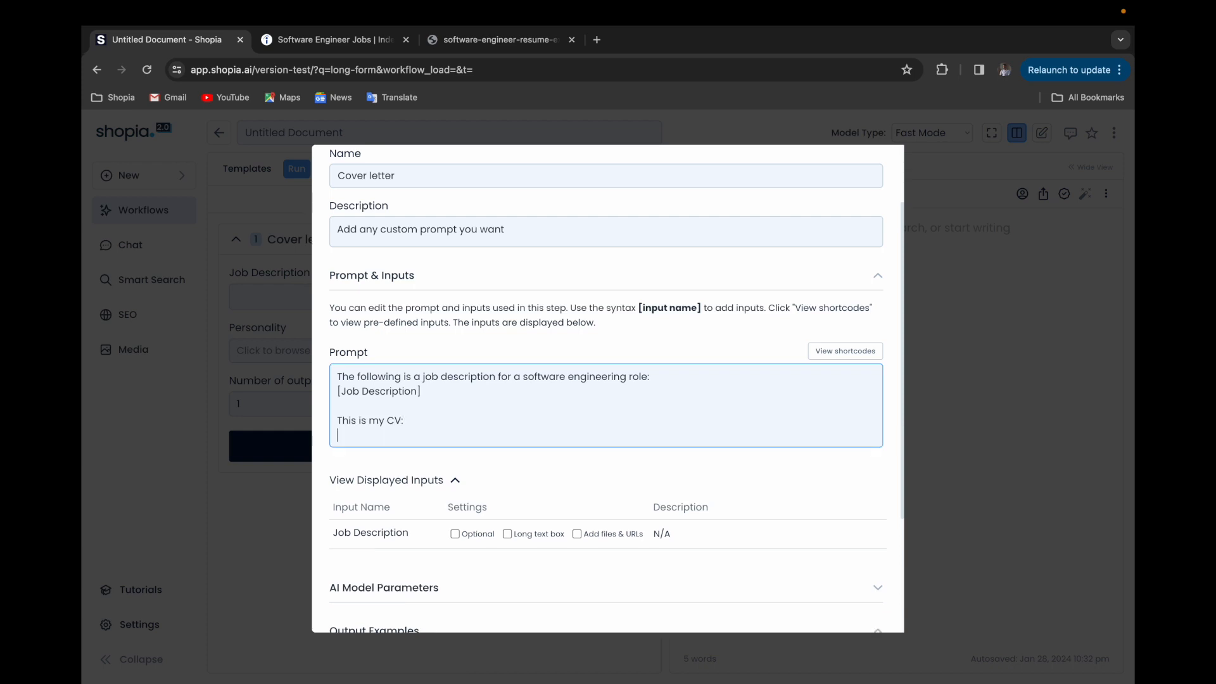
{"action": "type", "text": "[Add a CV]"}
{"action": "left_click", "coordinate": [440, 458]}
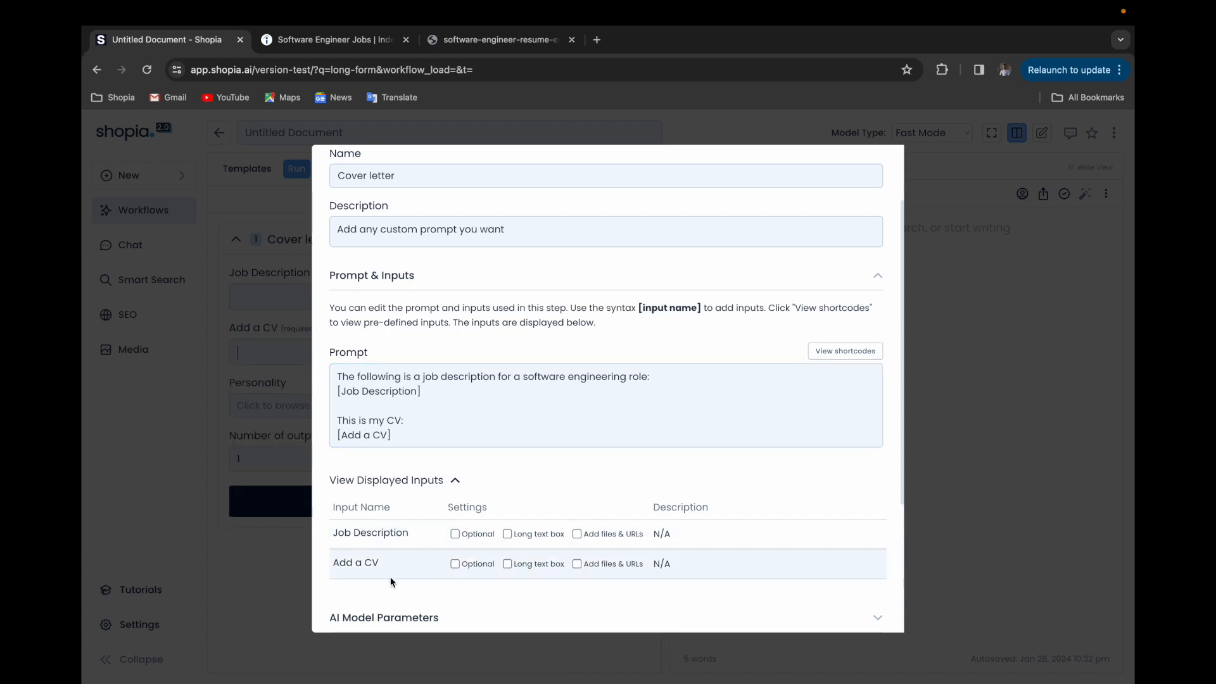
- View the list of predefined shortcodes available for the prompt and close it
{"action": "left_click", "coordinate": [429, 440]}
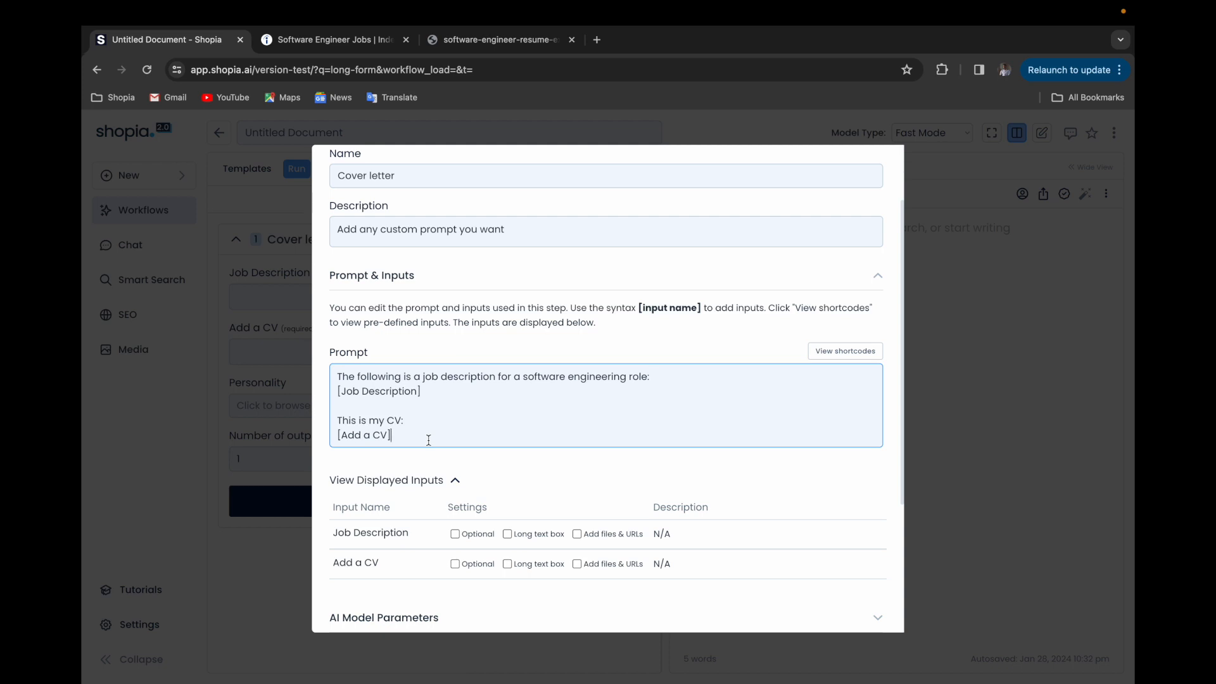
{"action": "left_click", "coordinate": [827, 352]}
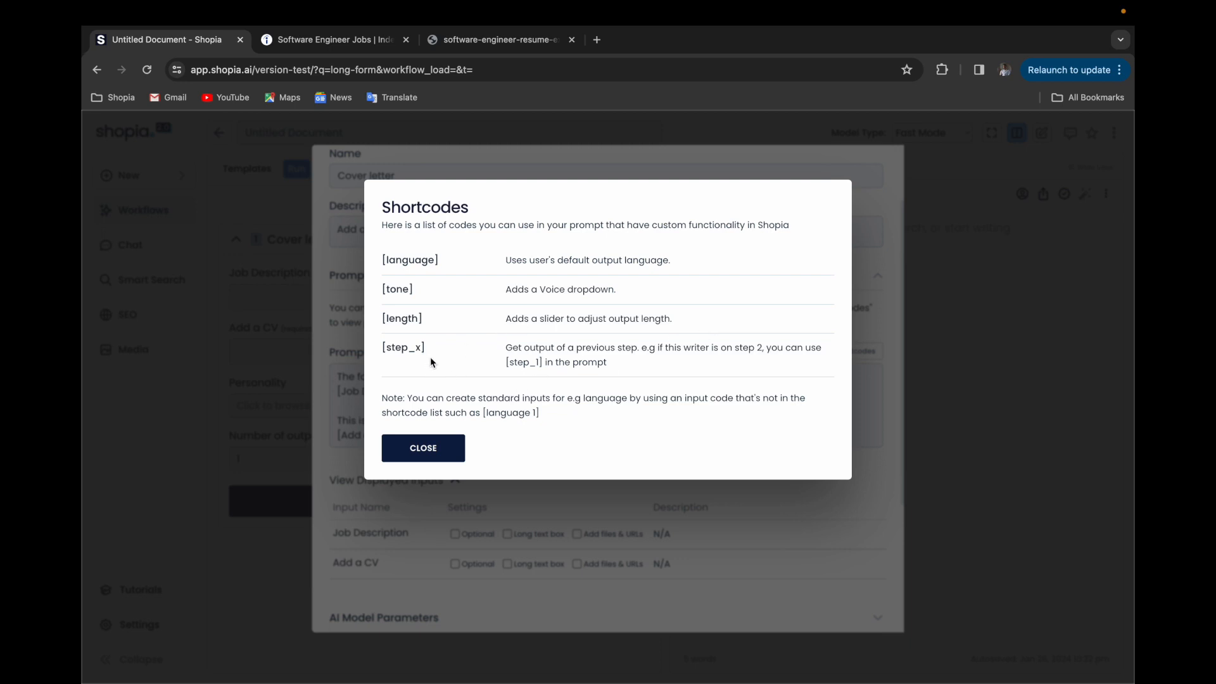
{"action": "left_click", "coordinate": [437, 446]}
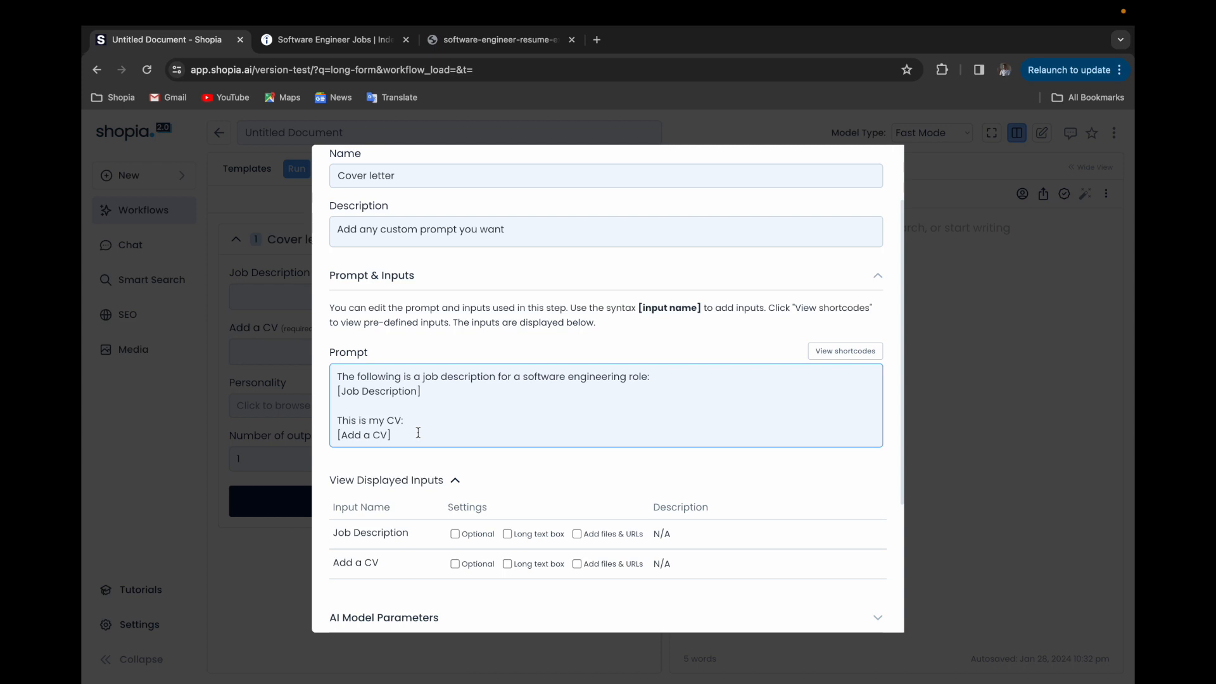
- Add below the CV input: "Write a cover letter based on the job description above. Write it in an engaging way referencing the skills in my CV."
{"action": "key", "text": "Return"}
{"action": "key", "text": "Return"}
{"action": "type", "text": "Wri"}
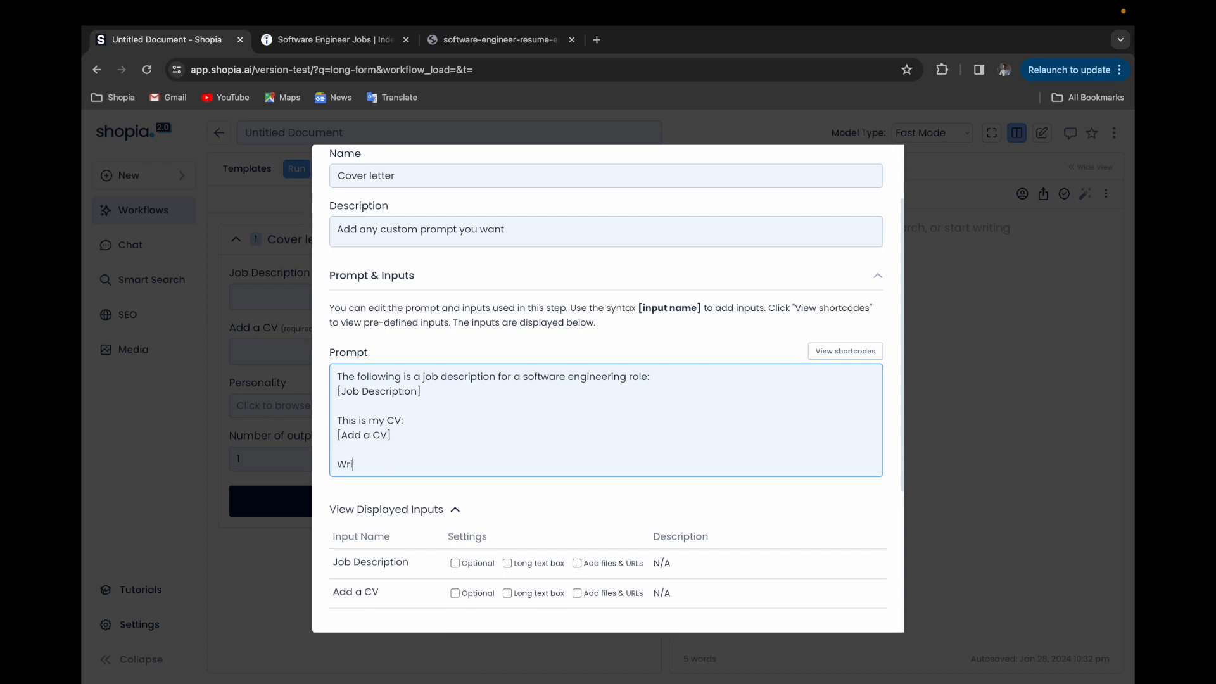
{"action": "type", "text": "te a cover letter of"}
{"action": "key", "text": "BackSpace"}
{"action": "type", "text": "based on the"}
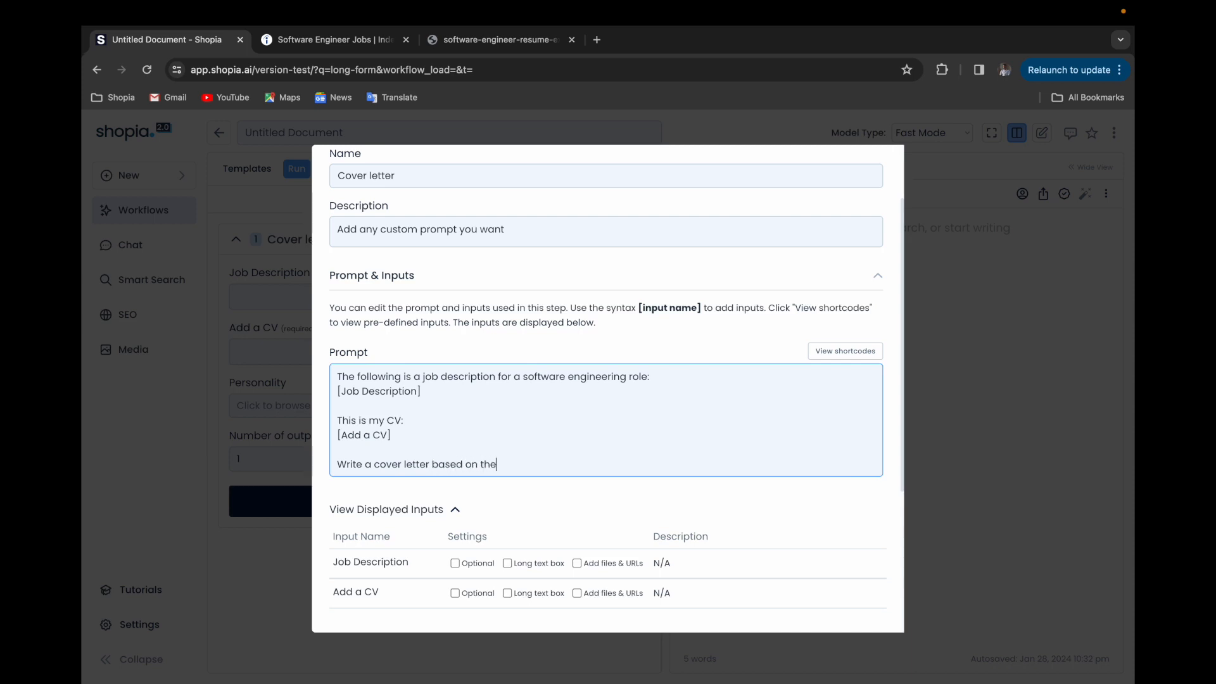
{"action": "type", "text": " job description above. Write it "}
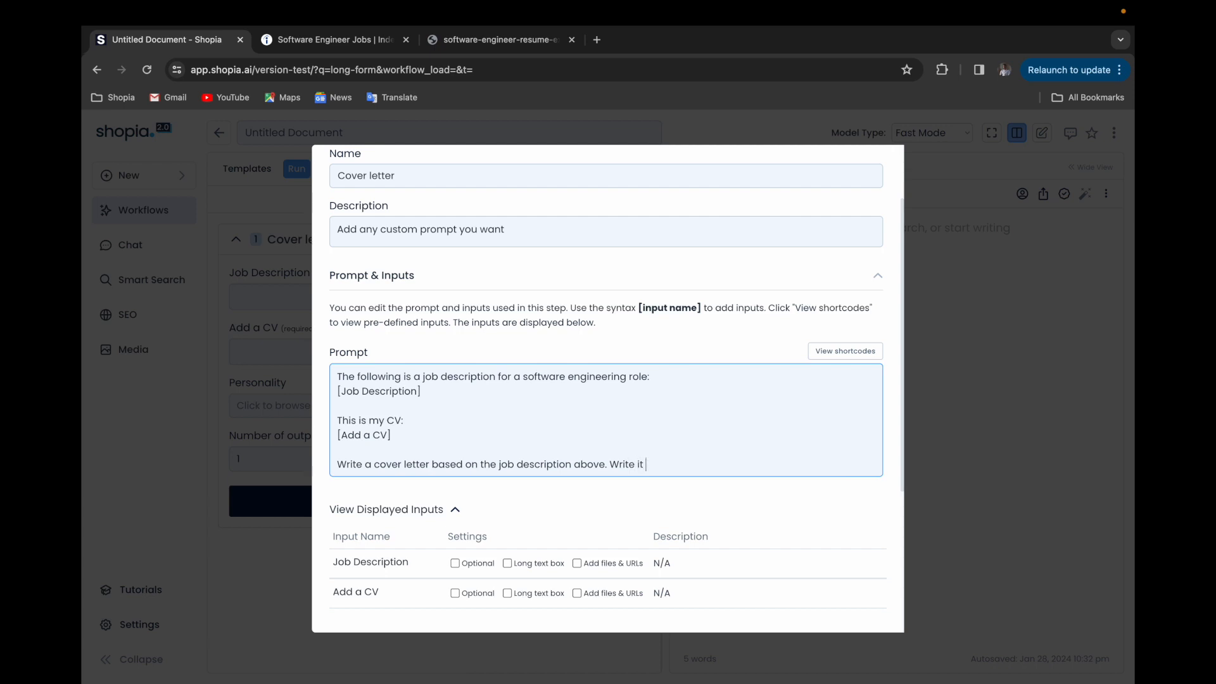
{"action": "type", "text": "in an engaging way referencing "}
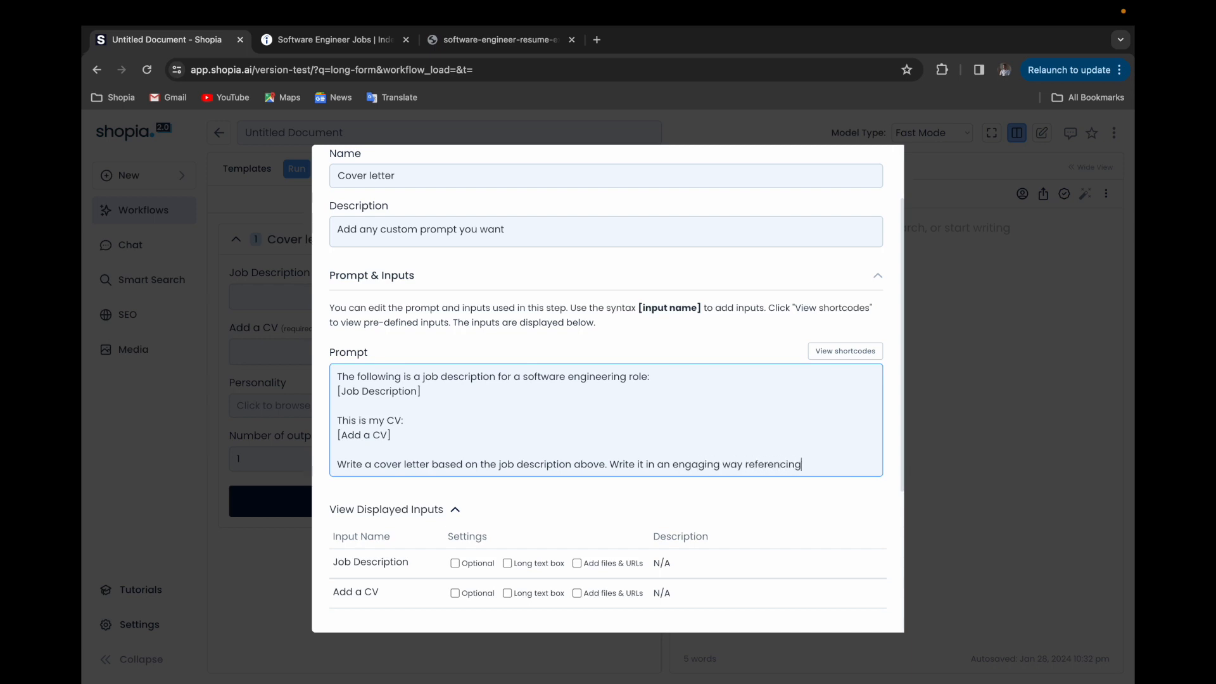
{"action": "type", "text": "the skills in my CV."}
- End the prompt with a separate "COVER LETTER:" line and check the displayed inputs
{"action": "key", "text": "Return"}
{"action": "key", "text": "Return"}
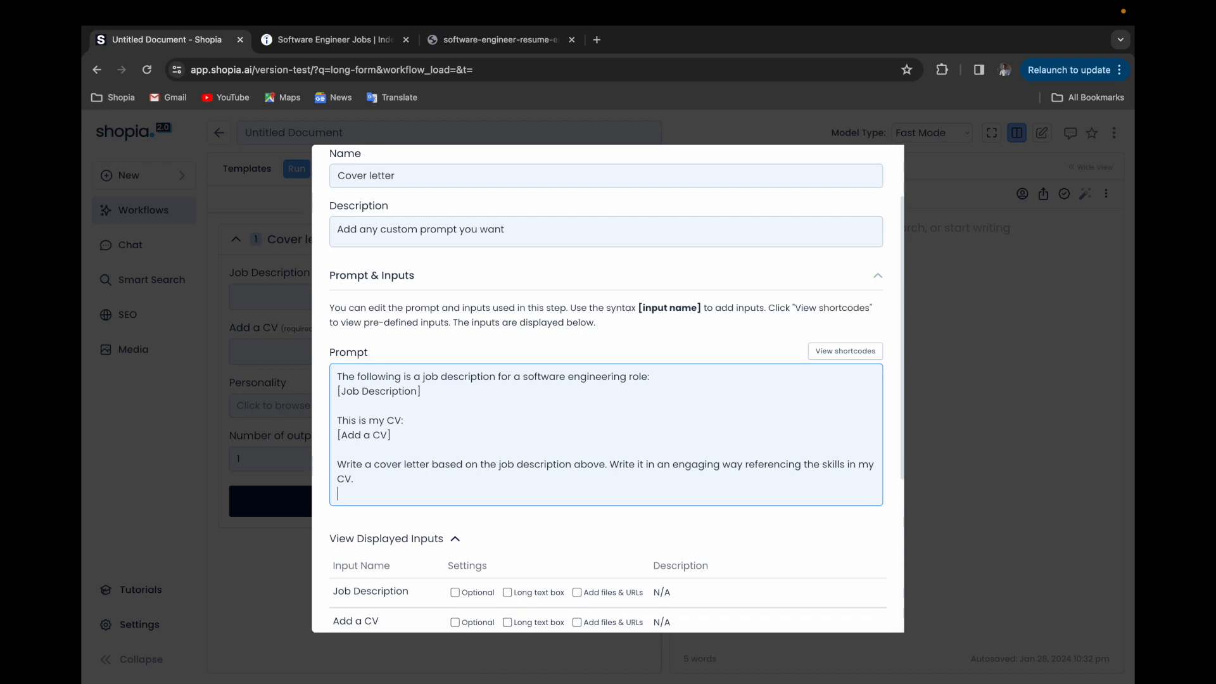
{"action": "type", "text": "COVER LETTER:"}
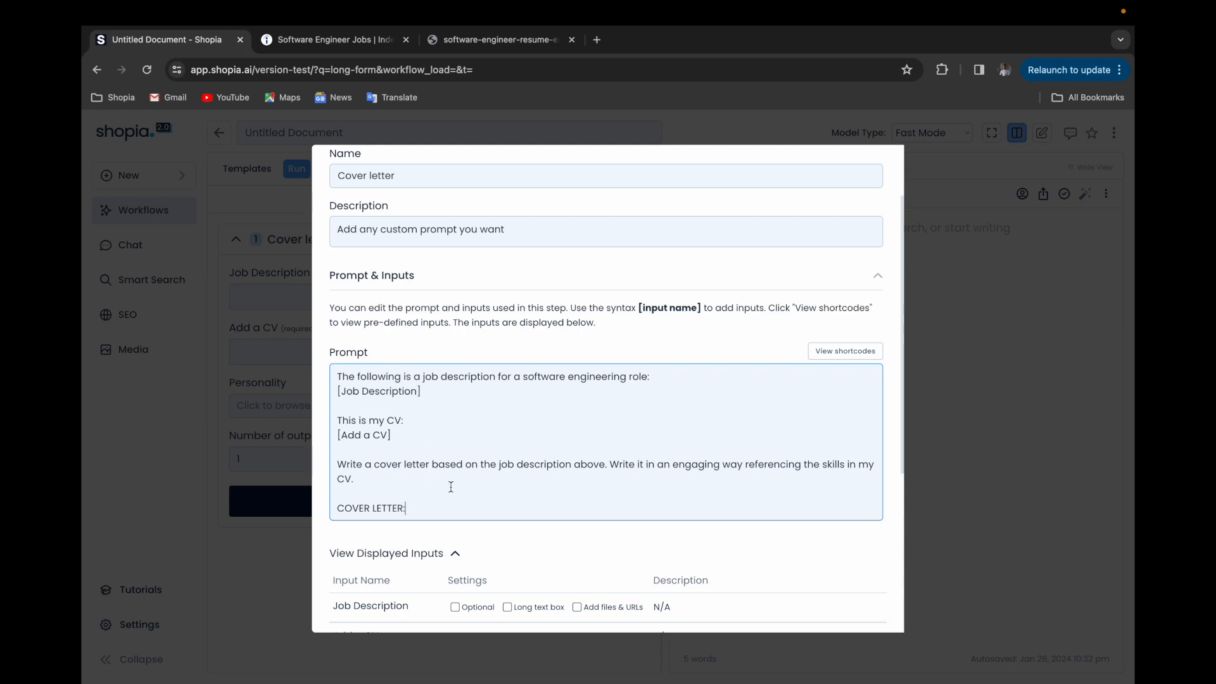
{"action": "scroll", "coordinate": [451, 487], "scroll_direction": "down", "scroll_amount": 4}
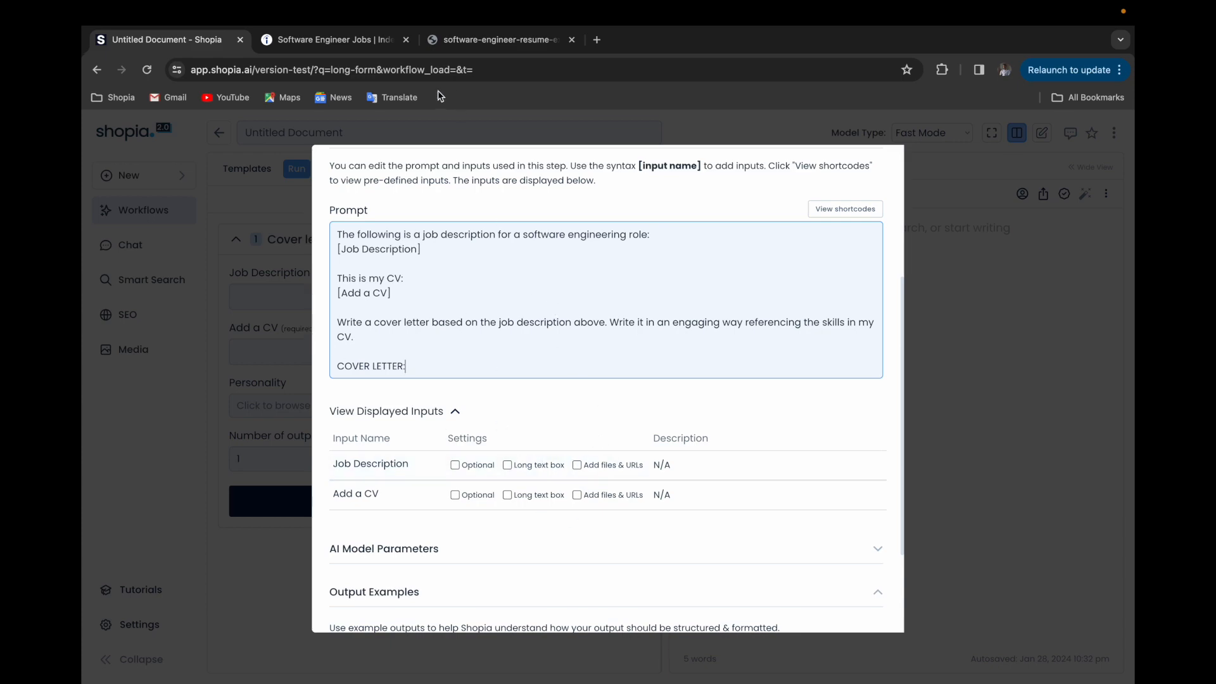
- Give the Job Description input a long text box and let the Add a CV input accept files and URLs
{"action": "left_click", "coordinate": [332, 40]}
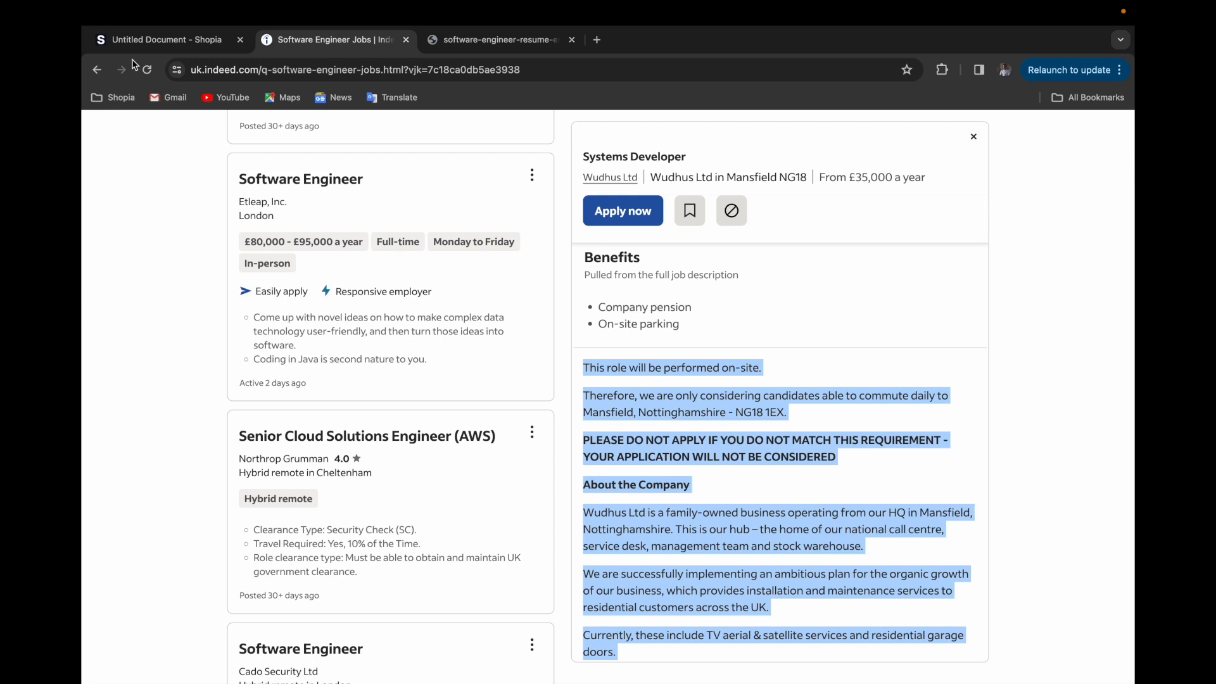
{"action": "left_click", "coordinate": [146, 40]}
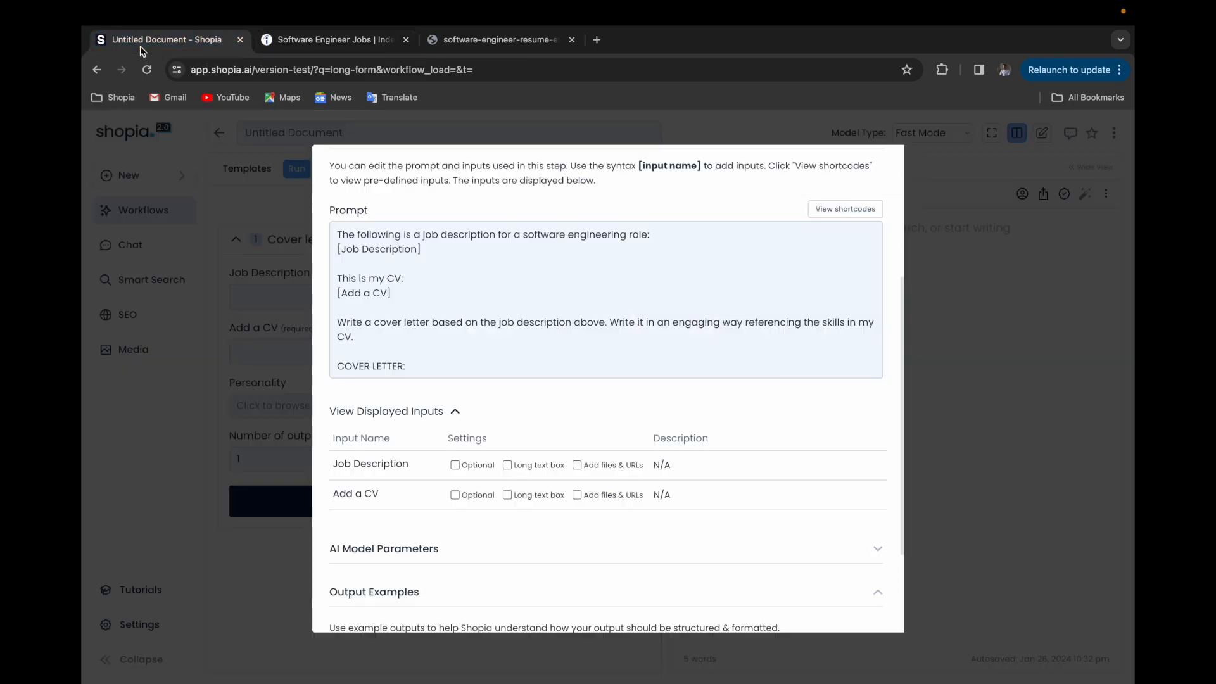
{"action": "left_click", "coordinate": [507, 465]}
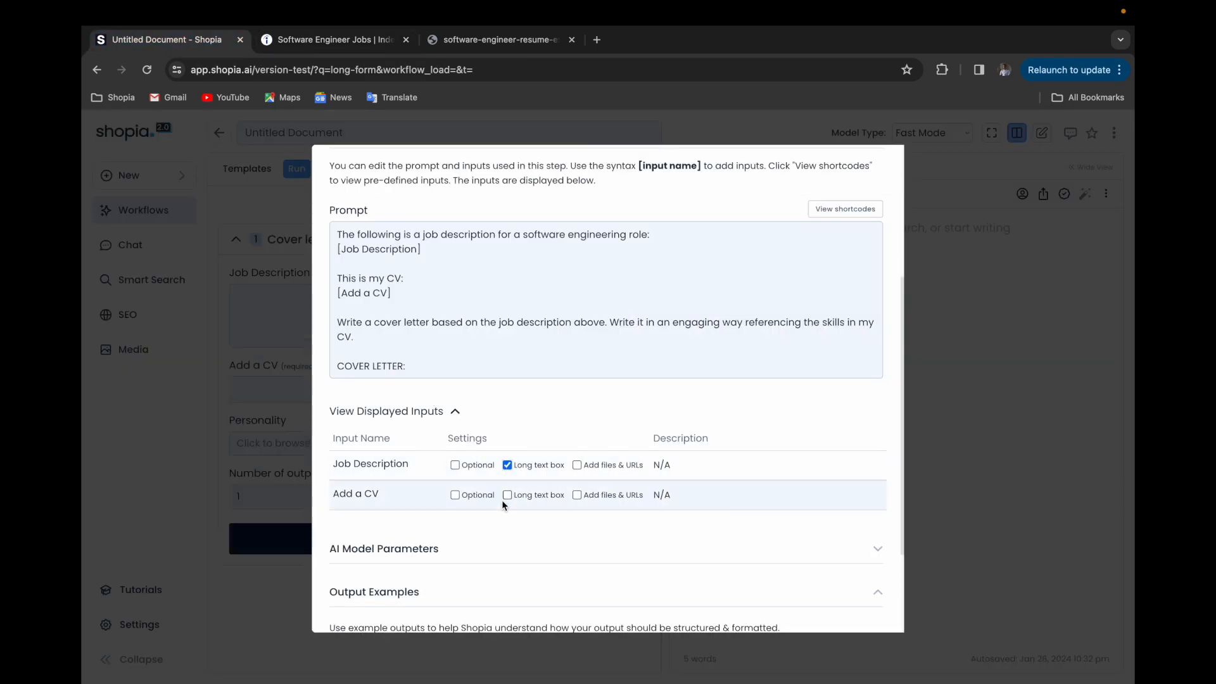
{"action": "left_click", "coordinate": [517, 43]}
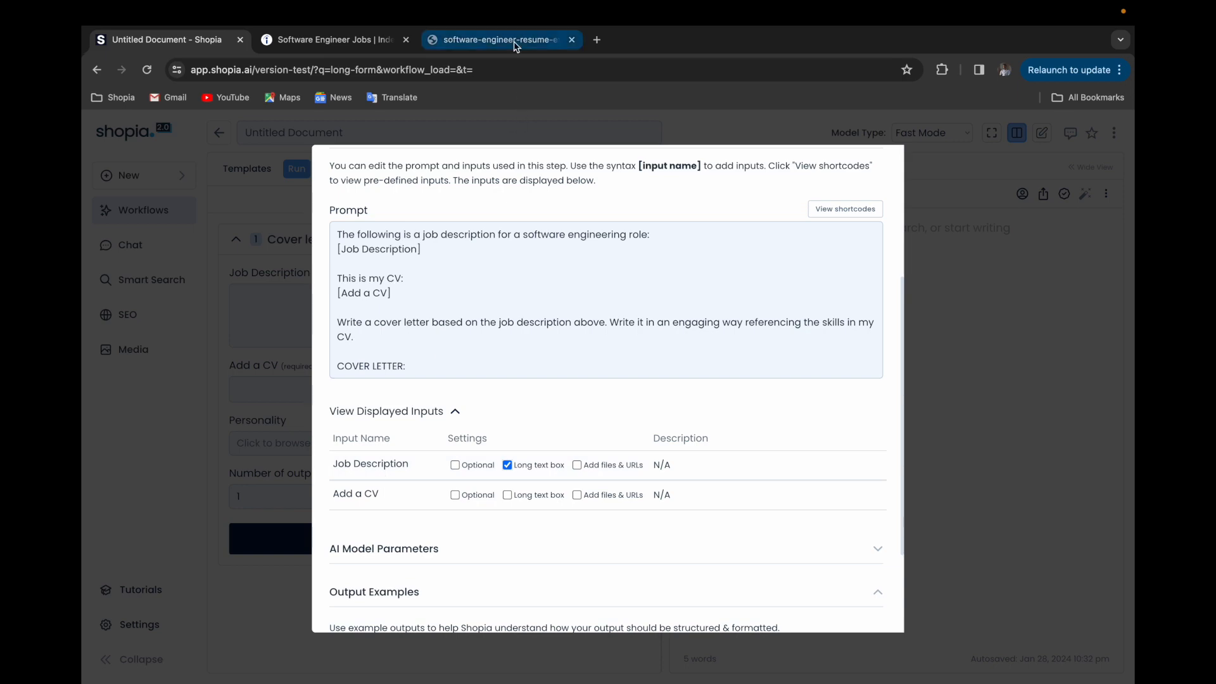
{"action": "left_click", "coordinate": [177, 42]}
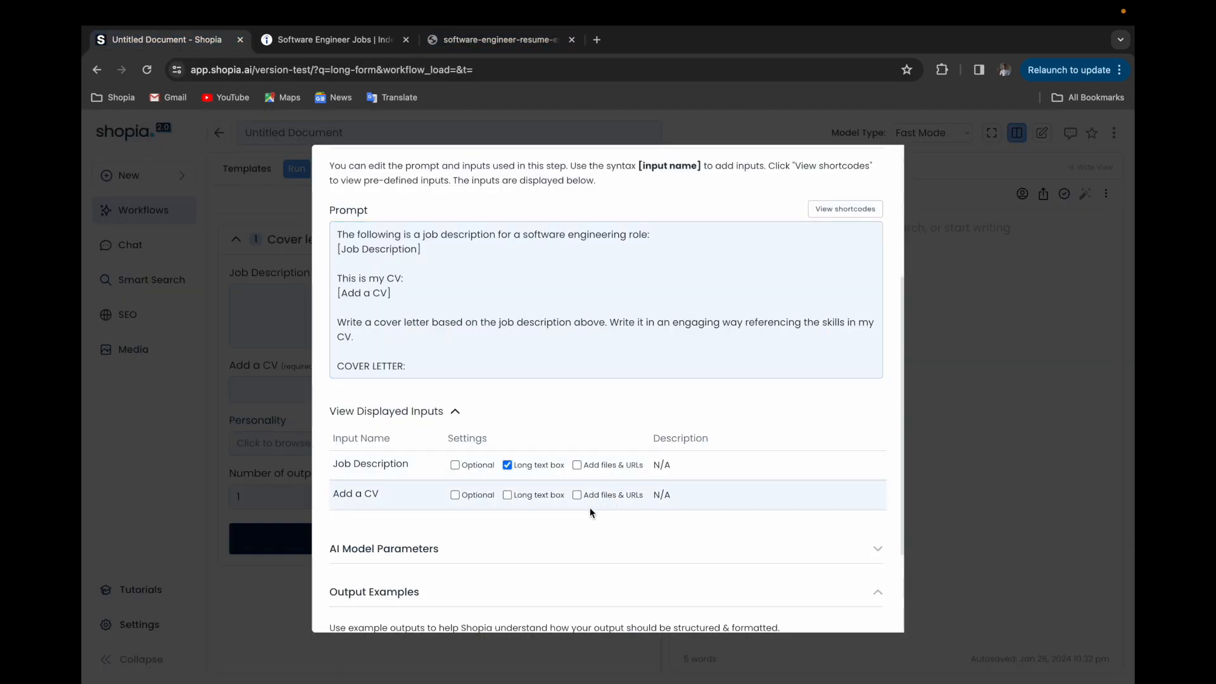
{"action": "left_click", "coordinate": [577, 496]}
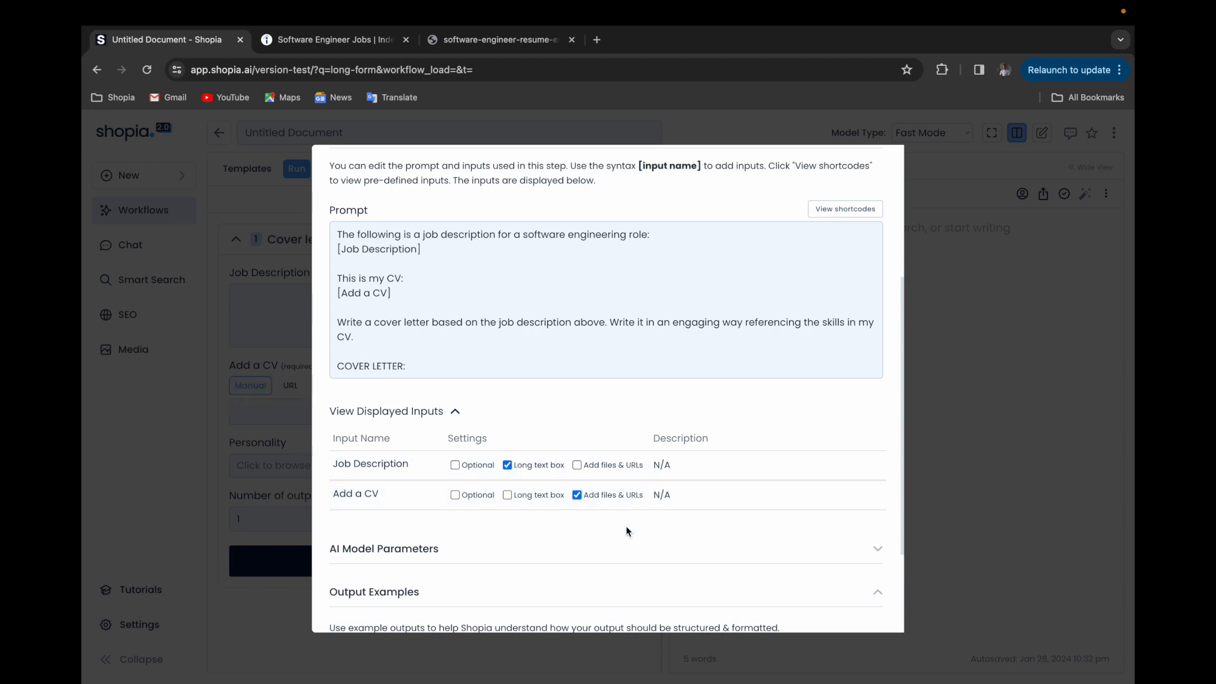
- Review the AI model parameters and output example settings, and finish editing the prompt step
{"action": "scroll", "coordinate": [626, 527], "scroll_direction": "down", "scroll_amount": 2}
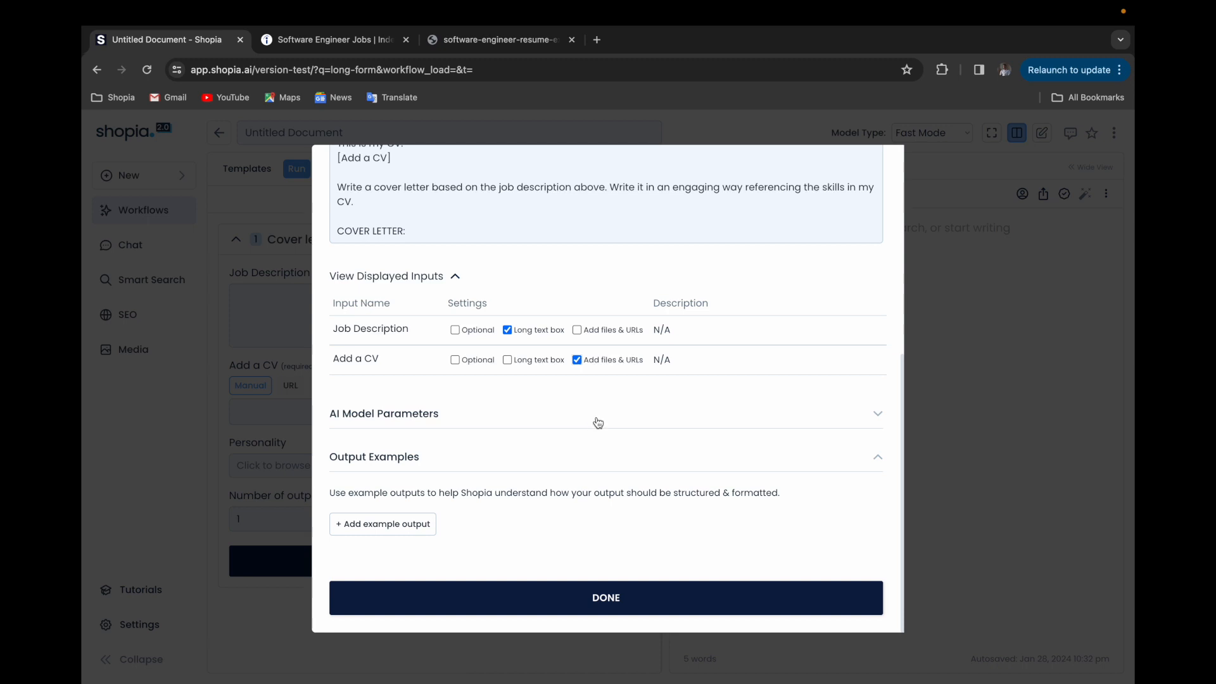
{"action": "left_click", "coordinate": [594, 417]}
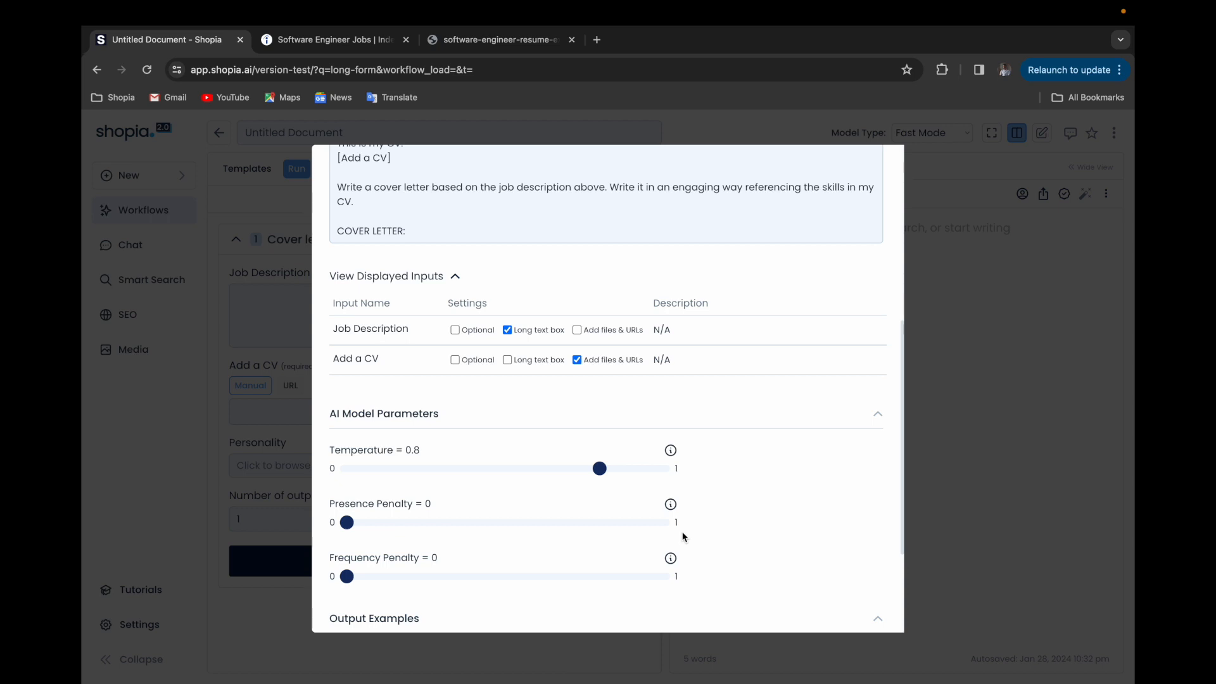
{"action": "scroll", "coordinate": [684, 537], "scroll_direction": "down", "scroll_amount": 3}
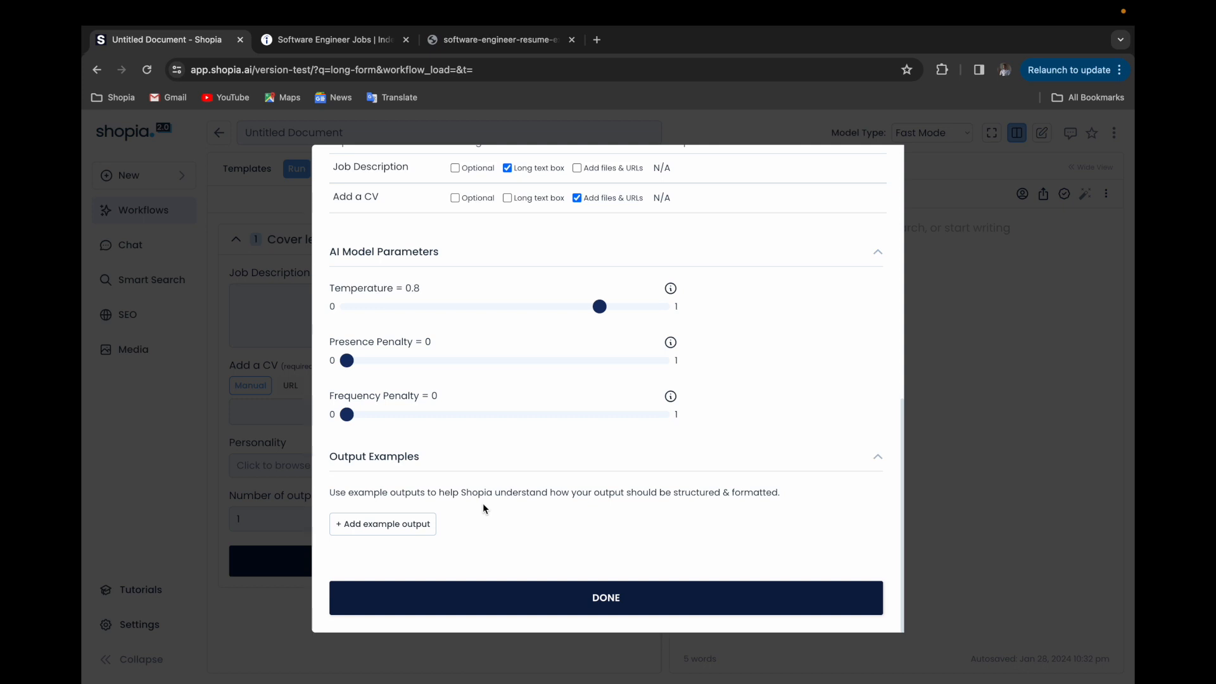
{"action": "left_click", "coordinate": [539, 599]}
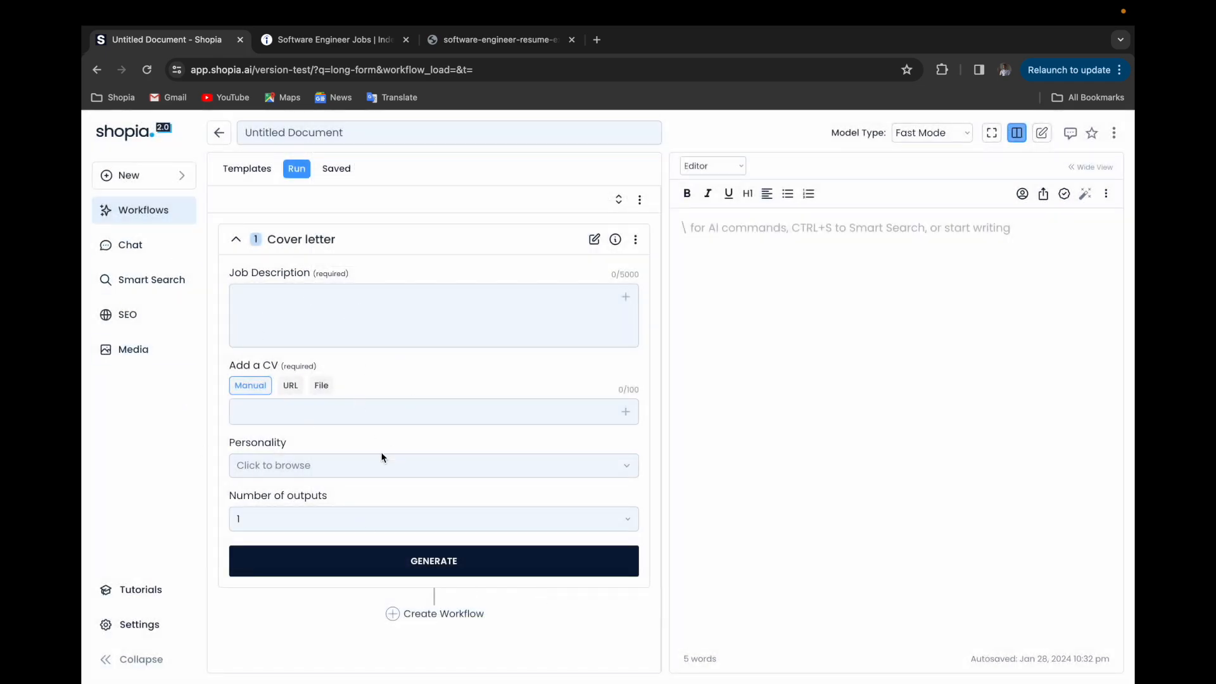
- Paste the copied job description into the Job Description input and look through the text
{"action": "left_click", "coordinate": [374, 306]}
{"action": "key", "text": "ctrl+v"}
{"action": "scroll", "coordinate": [383, 317], "scroll_direction": "up", "scroll_amount": 10}
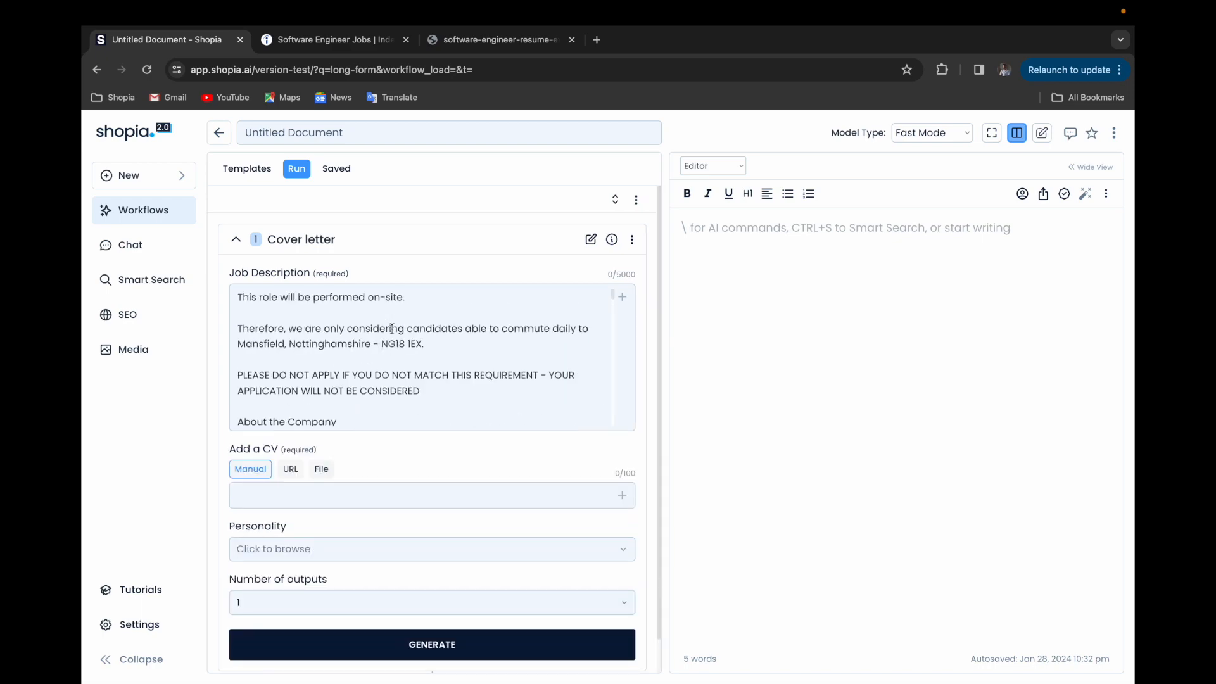
{"action": "scroll", "coordinate": [354, 361], "scroll_direction": "down", "scroll_amount": 5}
{"action": "scroll", "coordinate": [354, 361], "scroll_direction": "down", "scroll_amount": 5}
- Switch the Add a CV input to a file and upload software-engineer-resume-example.pdf
{"action": "left_click", "coordinate": [321, 468]}
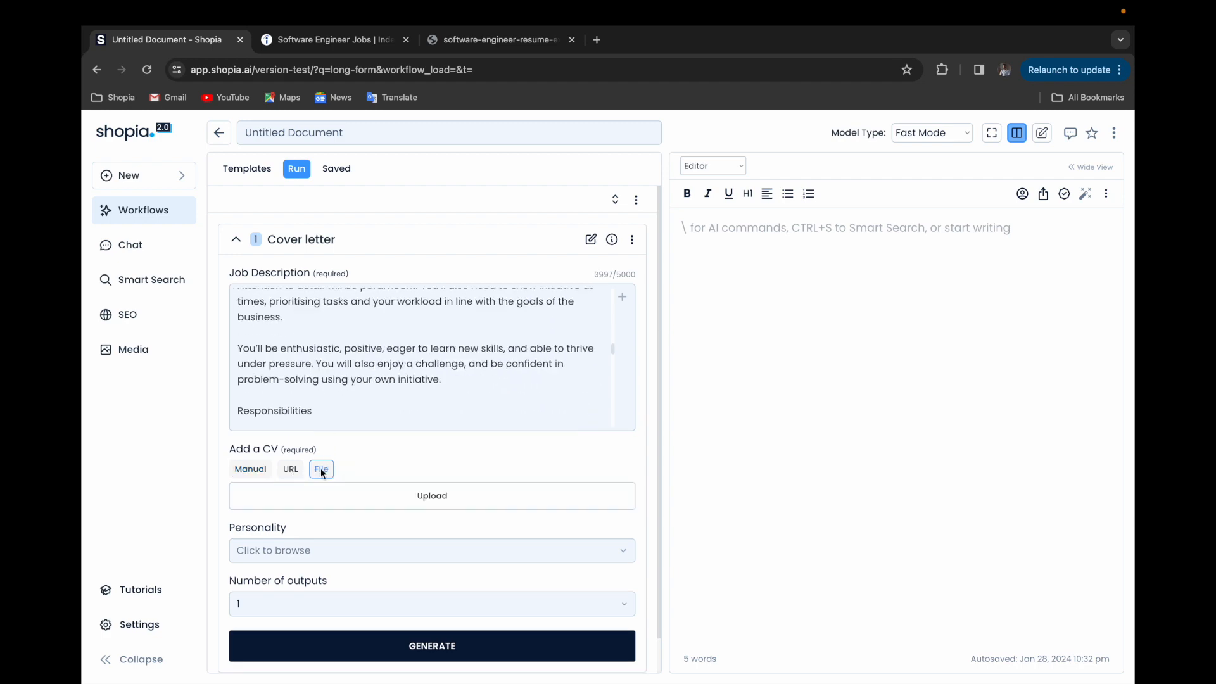
{"action": "left_click", "coordinate": [404, 506]}
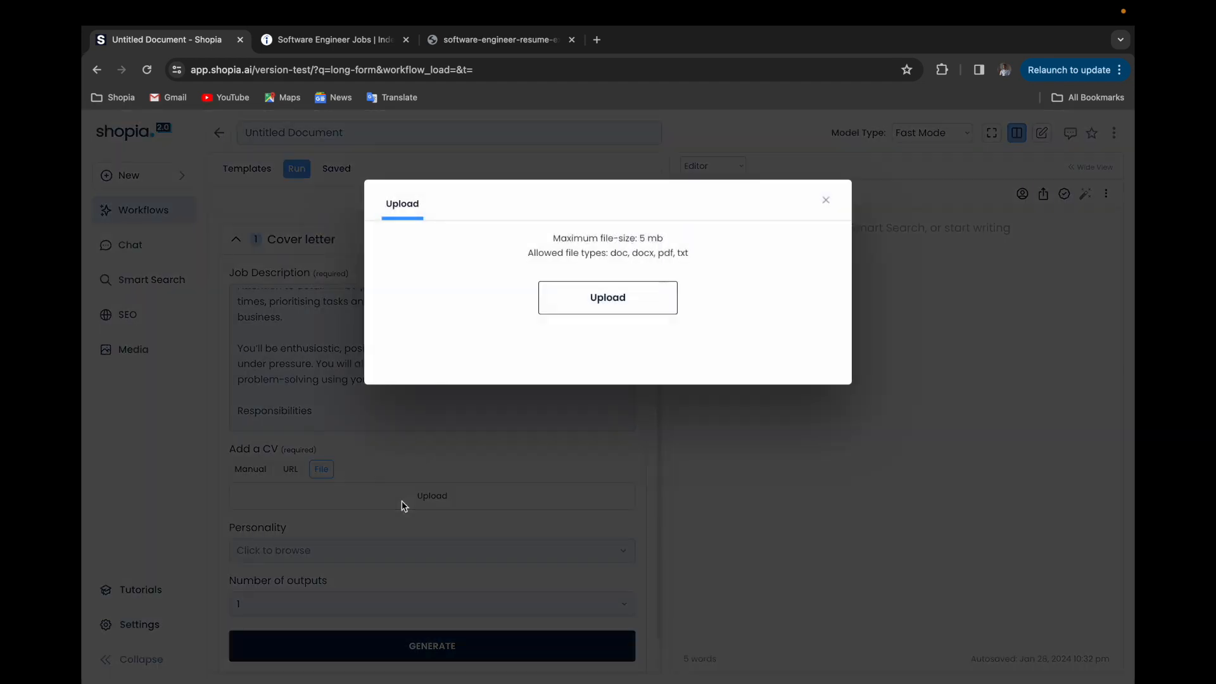
{"action": "left_click", "coordinate": [583, 309]}
{"action": "left_click", "coordinate": [846, 489]}
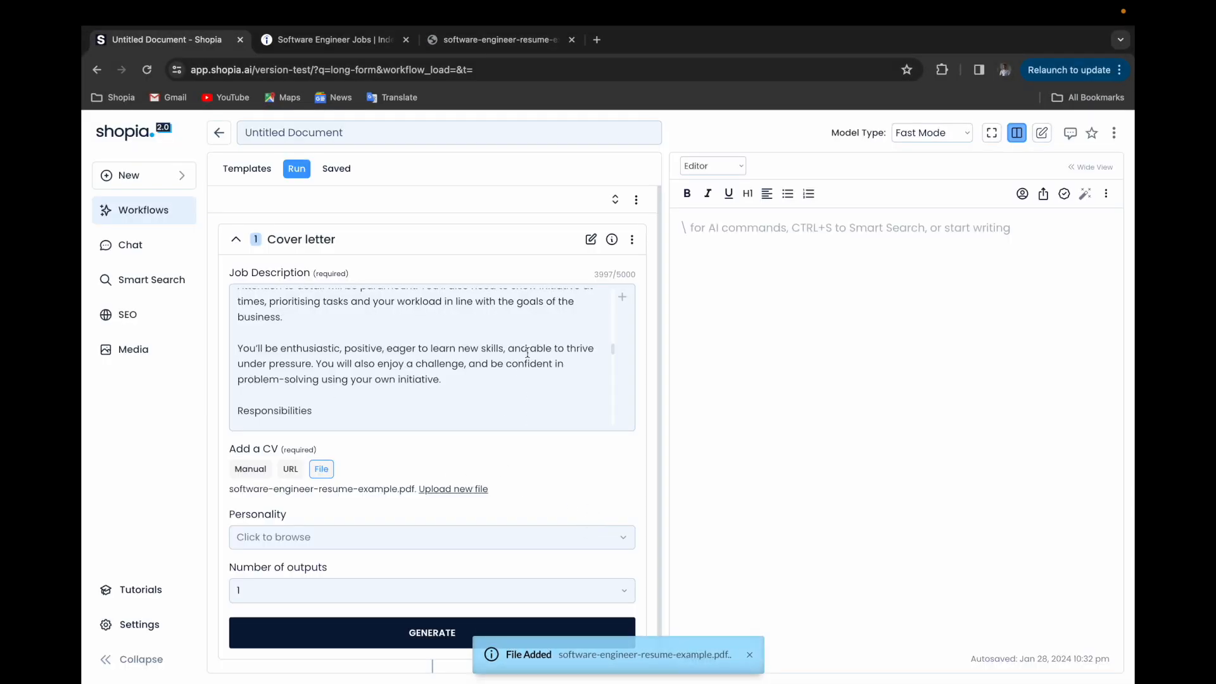
- Set the model type to Quality Mode and generate the cover letter
{"action": "scroll", "coordinate": [527, 353], "scroll_direction": "down", "scroll_amount": 1}
{"action": "scroll", "coordinate": [602, 450], "scroll_direction": "down", "scroll_amount": 1}
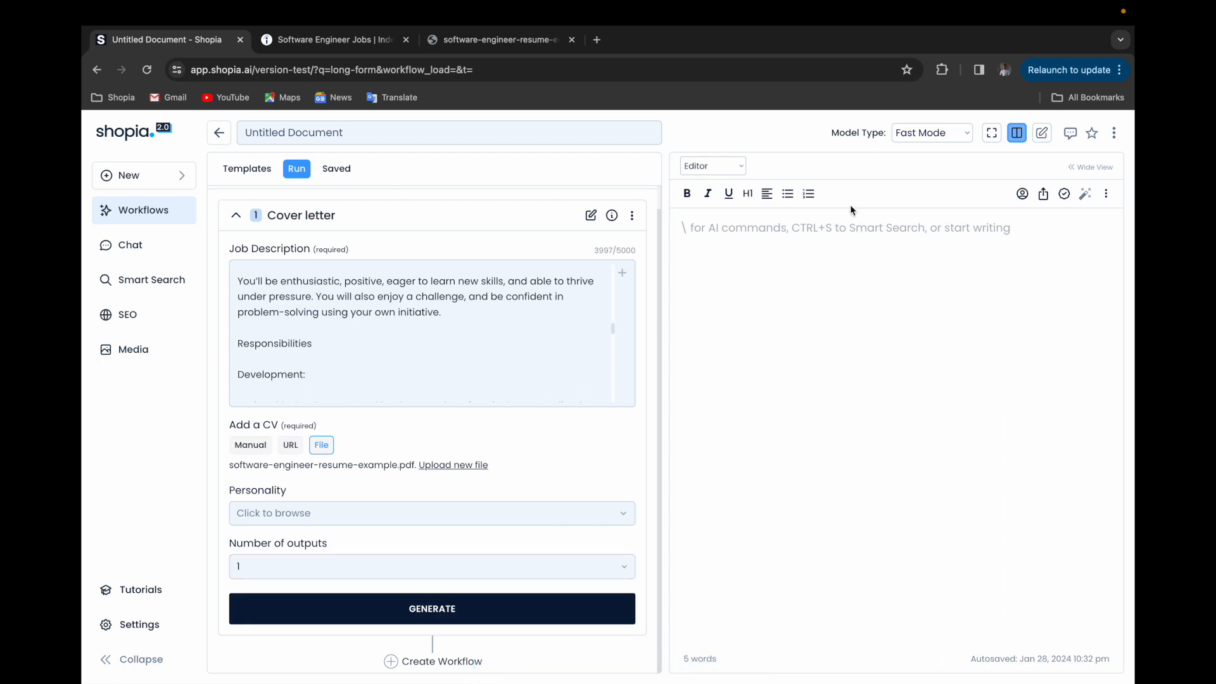
{"action": "left_click", "coordinate": [933, 135]}
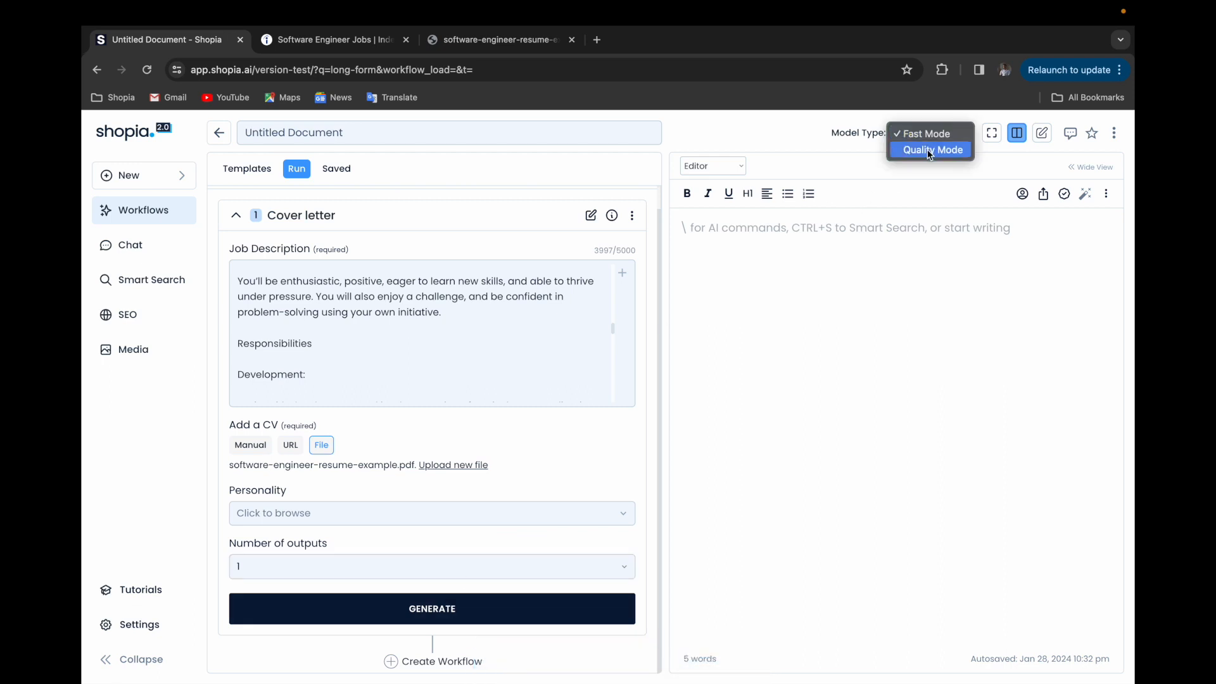
{"action": "left_click", "coordinate": [934, 150]}
{"action": "left_click", "coordinate": [523, 607]}
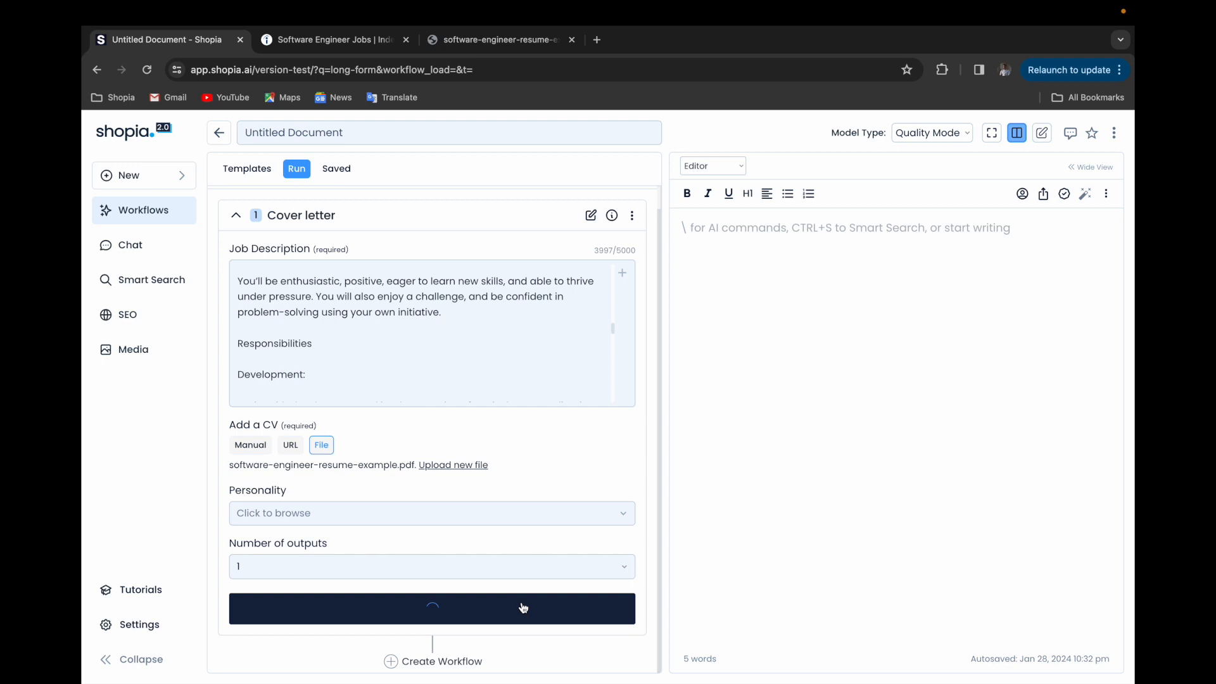
- Read through the generated cover letter and compare it with the inputs it was based on
{"action": "scroll", "coordinate": [644, 572], "scroll_direction": "down", "scroll_amount": 3}
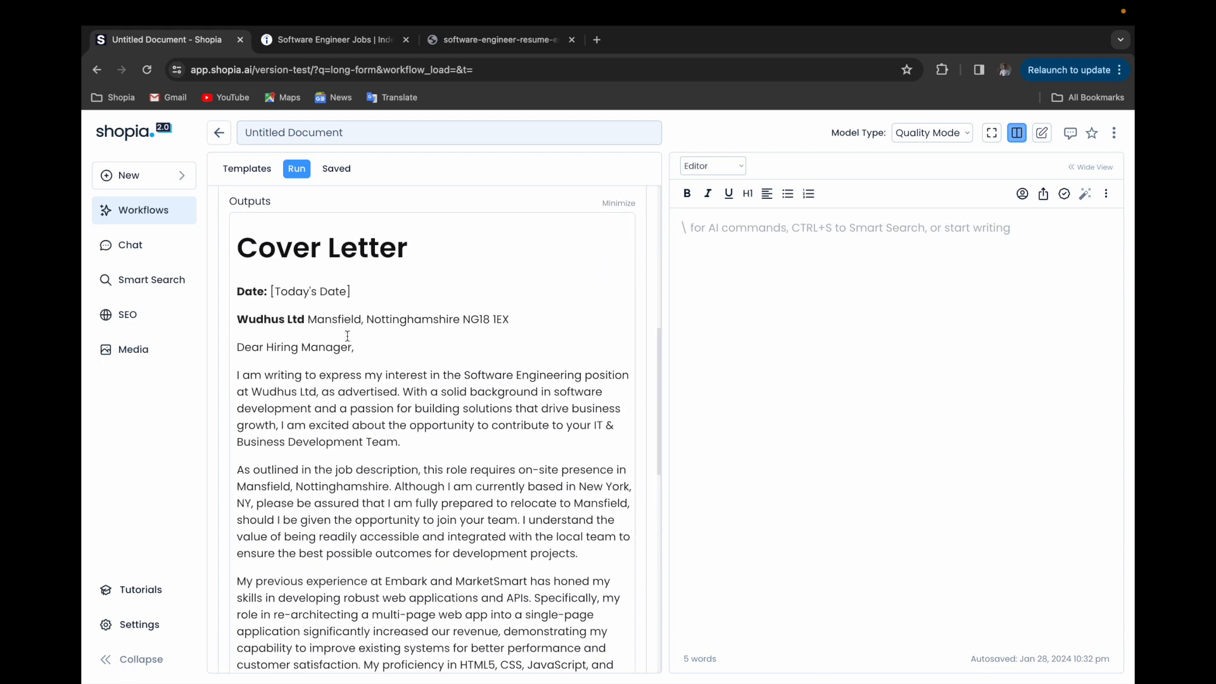
{"action": "scroll", "coordinate": [350, 350], "scroll_direction": "down", "scroll_amount": 1}
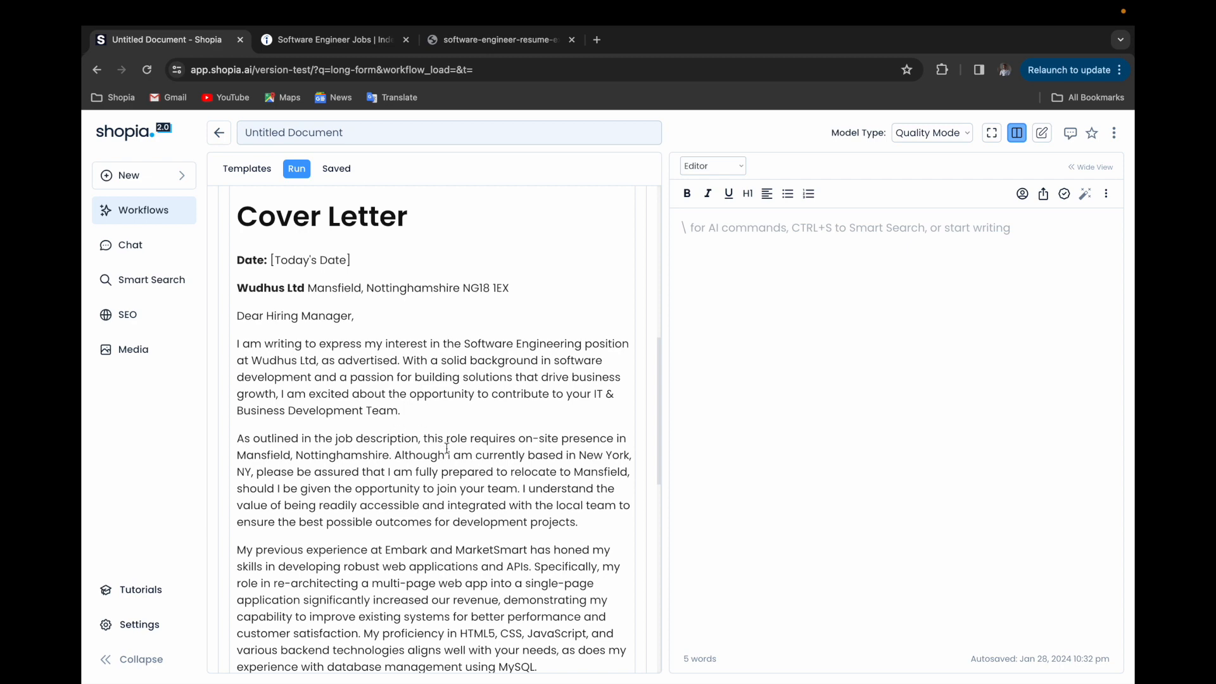
{"action": "scroll", "coordinate": [445, 446], "scroll_direction": "down", "scroll_amount": 3}
{"action": "scroll", "coordinate": [447, 447], "scroll_direction": "down", "scroll_amount": 5}
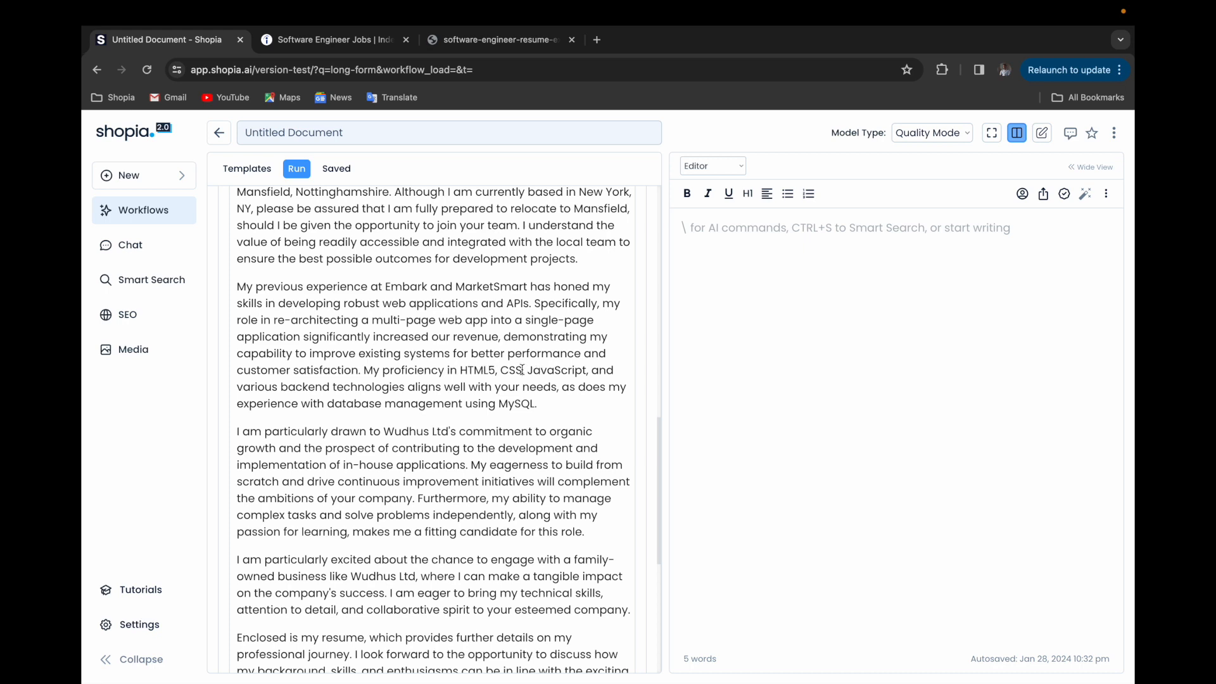
{"action": "scroll", "coordinate": [551, 423], "scroll_direction": "down", "scroll_amount": 3}
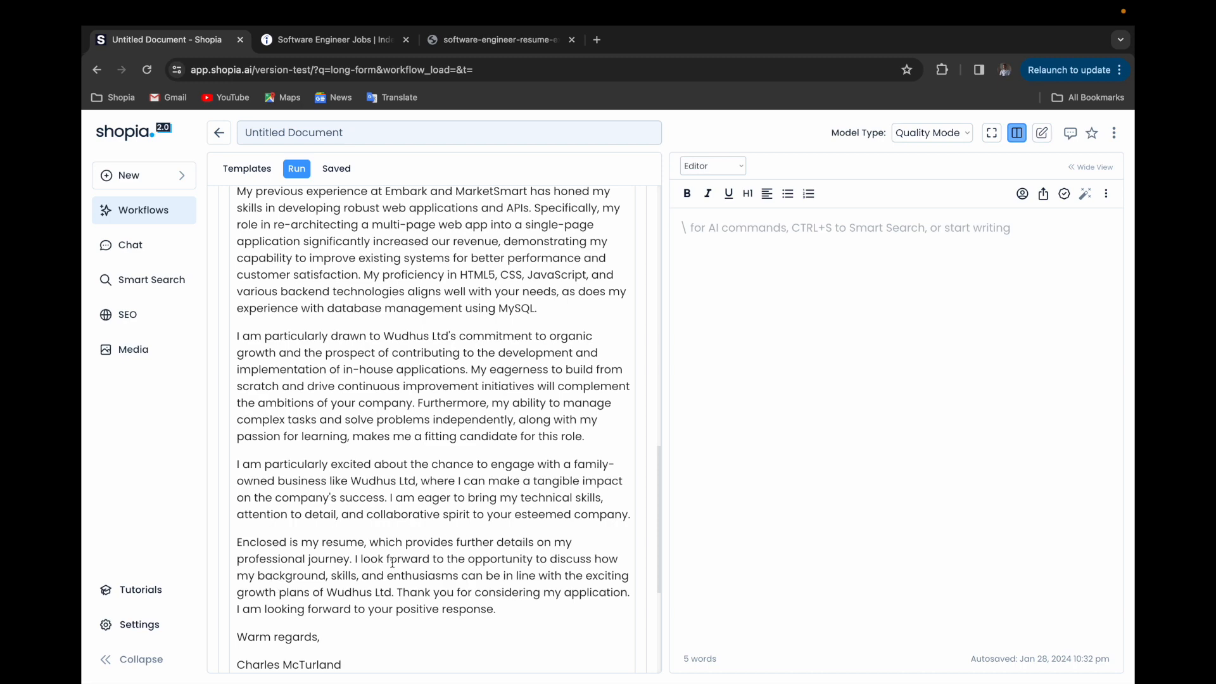
{"action": "scroll", "coordinate": [442, 563], "scroll_direction": "down", "scroll_amount": 2}
{"action": "scroll", "coordinate": [386, 490], "scroll_direction": "up", "scroll_amount": 5}
{"action": "scroll", "coordinate": [387, 489], "scroll_direction": "up", "scroll_amount": 5}
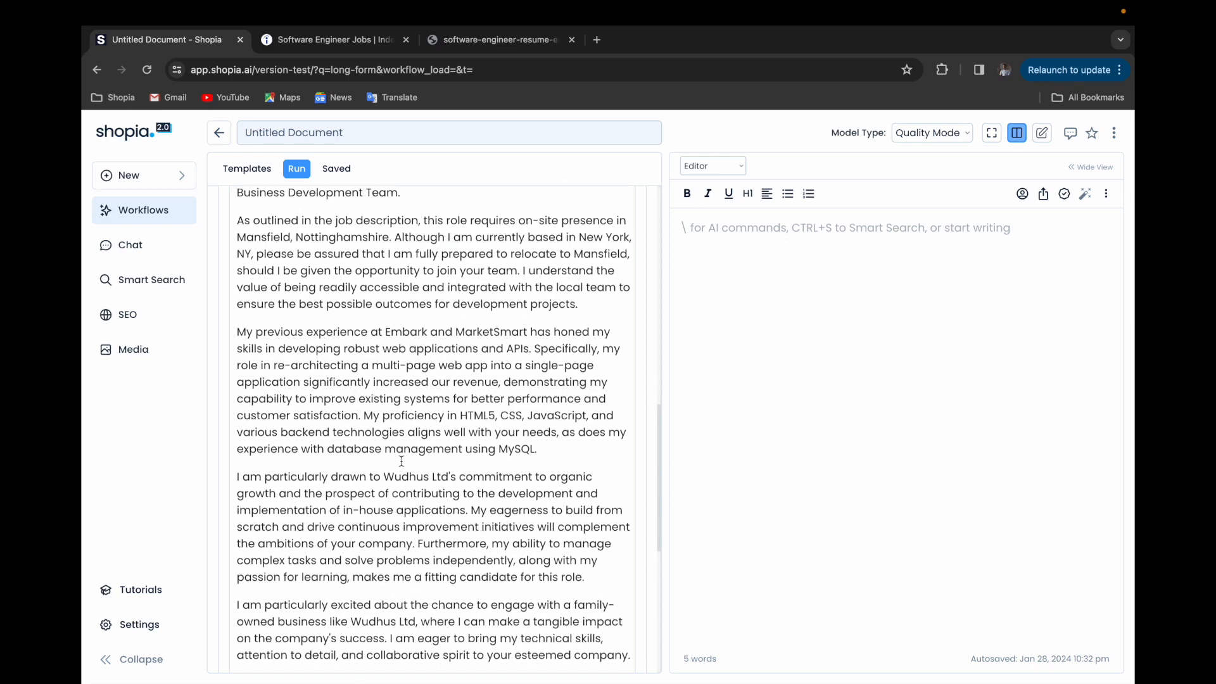
{"action": "scroll", "coordinate": [401, 461], "scroll_direction": "up", "scroll_amount": 10}
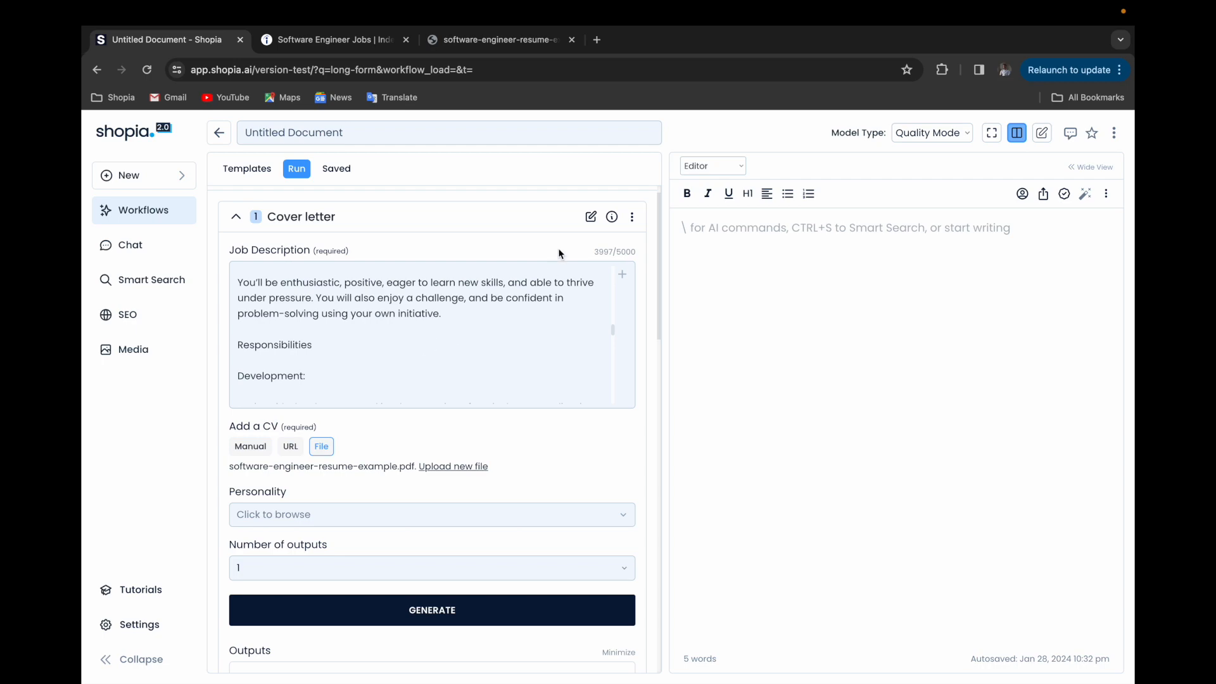
- Save the generated cover letter output
{"action": "scroll", "coordinate": [558, 254], "scroll_direction": "down", "scroll_amount": 15}
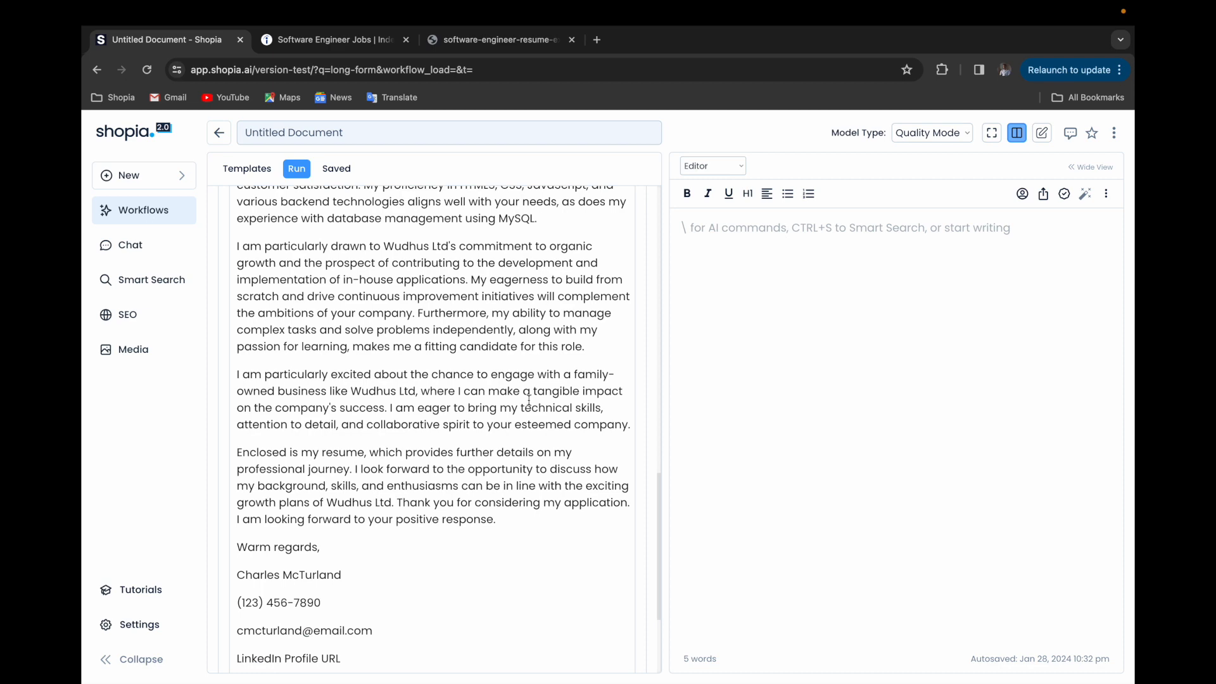
{"action": "scroll", "coordinate": [529, 400], "scroll_direction": "down", "scroll_amount": 3}
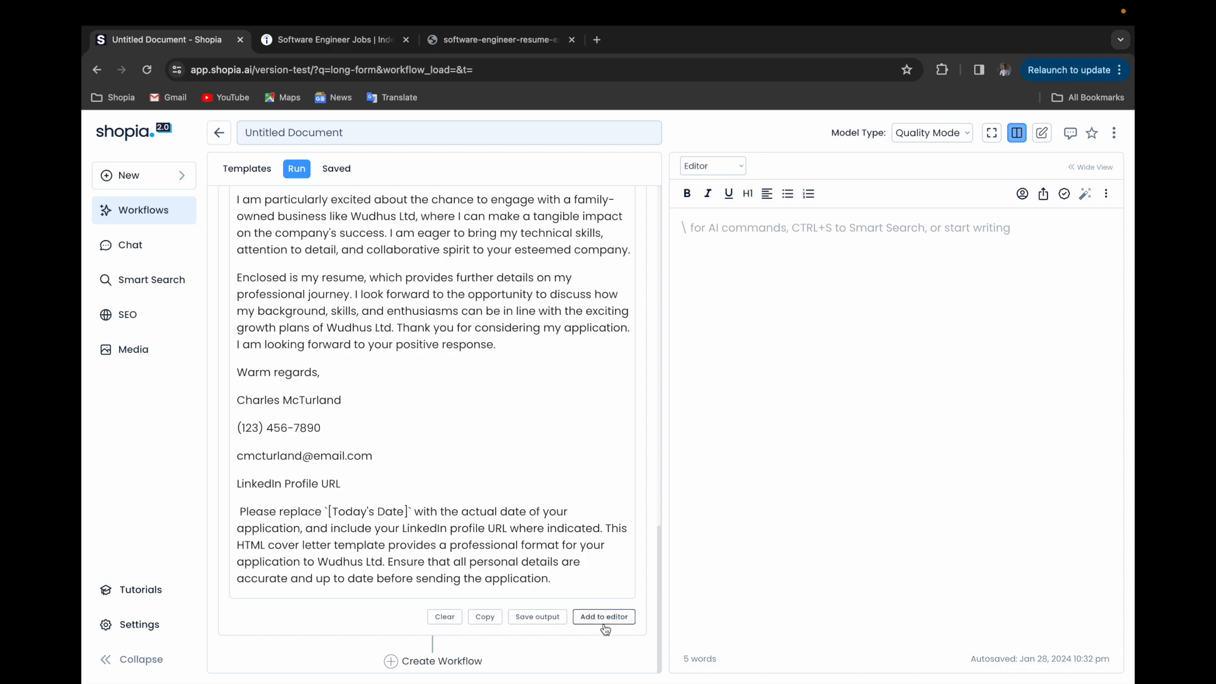
{"action": "left_click", "coordinate": [537, 616]}
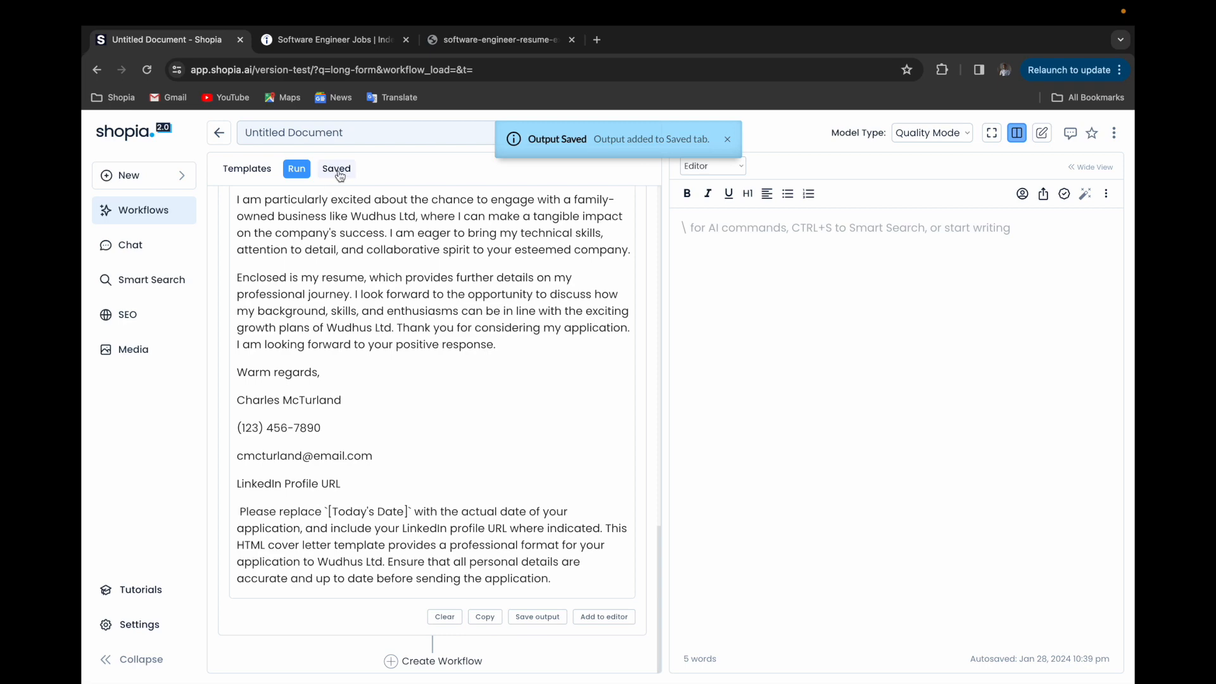
- Look at the saved outputs and the template list, and return to the cover letter workflow
{"action": "left_click", "coordinate": [335, 169]}
{"action": "scroll", "coordinate": [399, 296], "scroll_direction": "down", "scroll_amount": 2}
{"action": "scroll", "coordinate": [399, 296], "scroll_direction": "up", "scroll_amount": 2}
{"action": "left_click", "coordinate": [295, 168]}
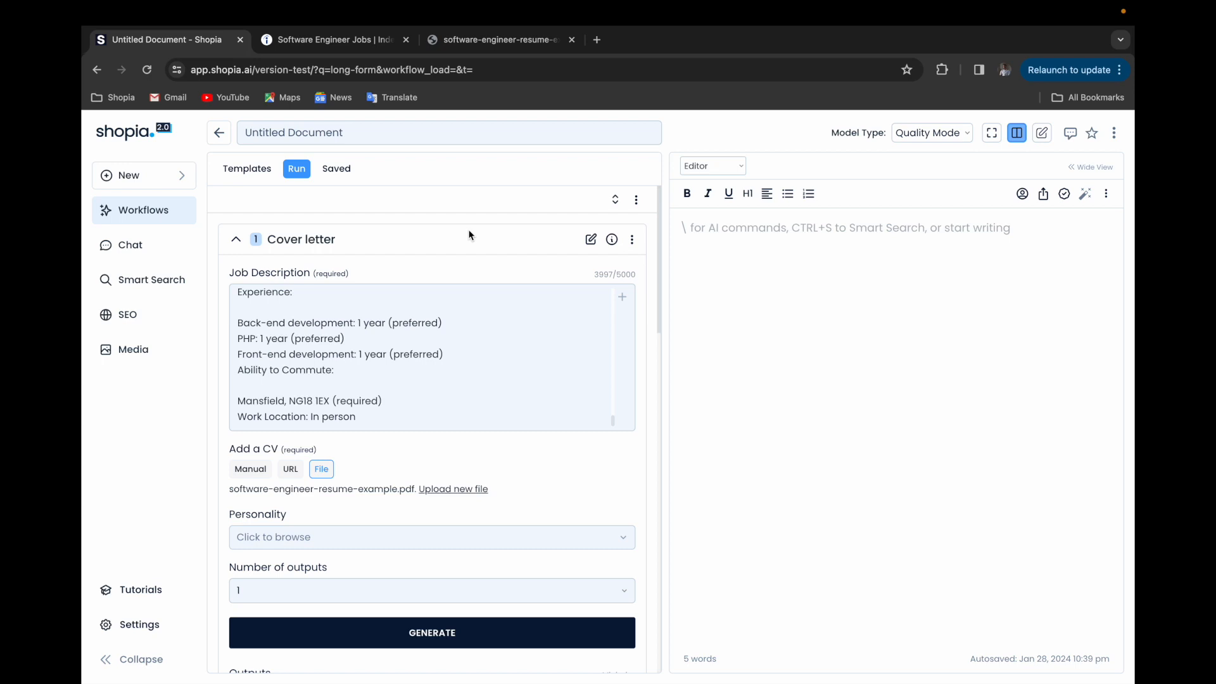
{"action": "left_click", "coordinate": [254, 176]}
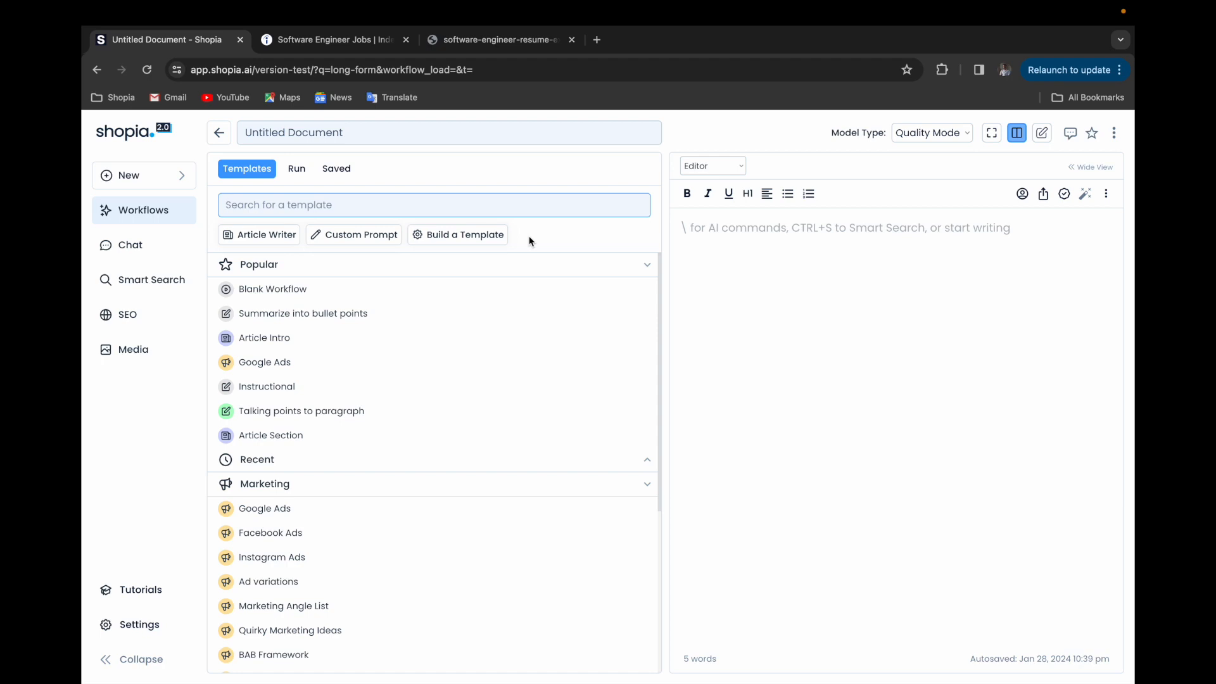
{"action": "left_click", "coordinate": [301, 169]}
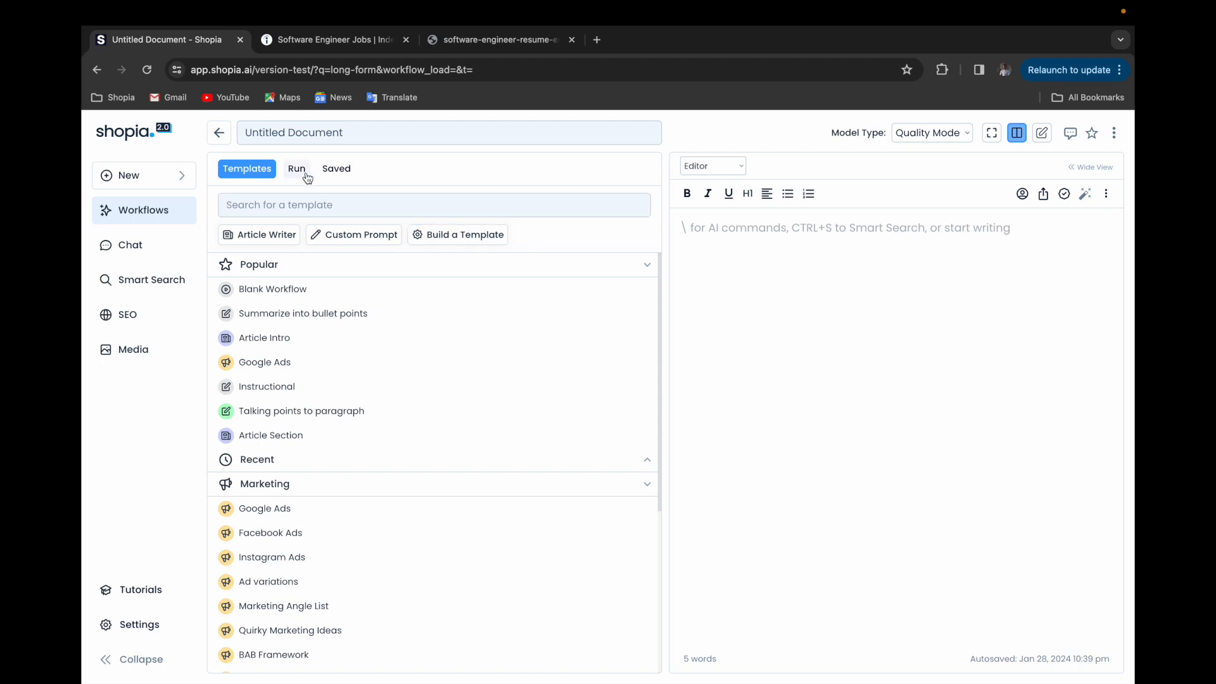
- Save the workflow as a template named "Cover Letter"
{"action": "left_click", "coordinate": [637, 200]}
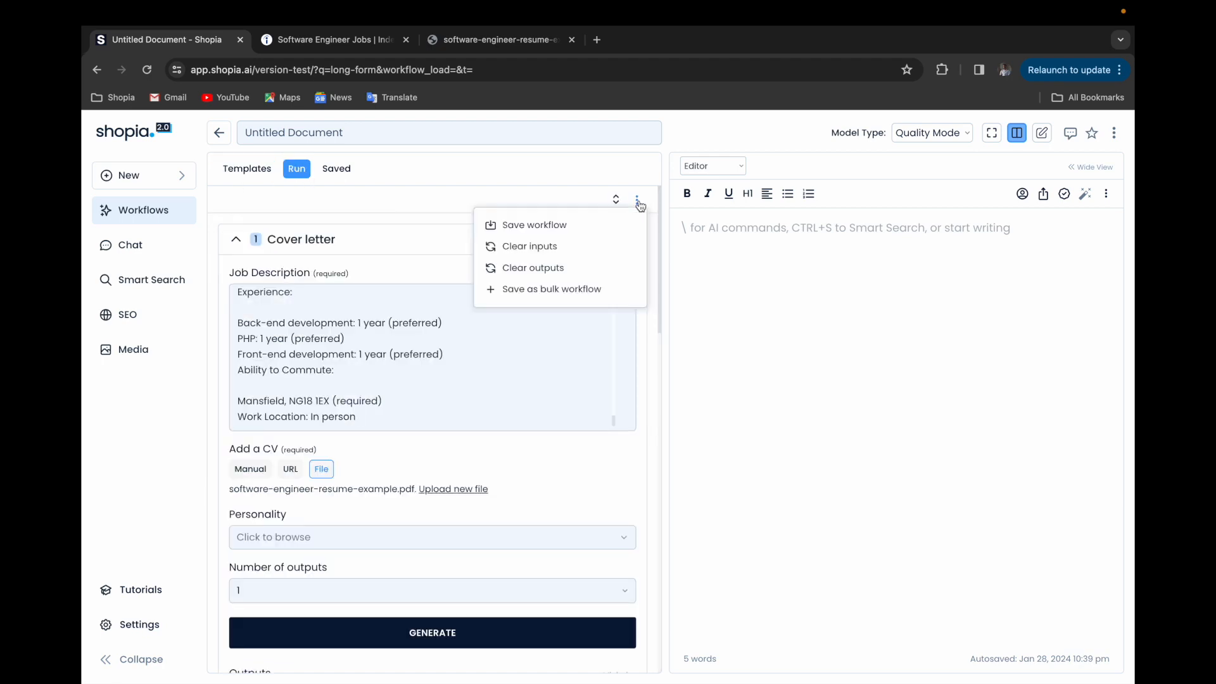
{"action": "left_click", "coordinate": [607, 232]}
{"action": "type", "text": "Cover Le"}
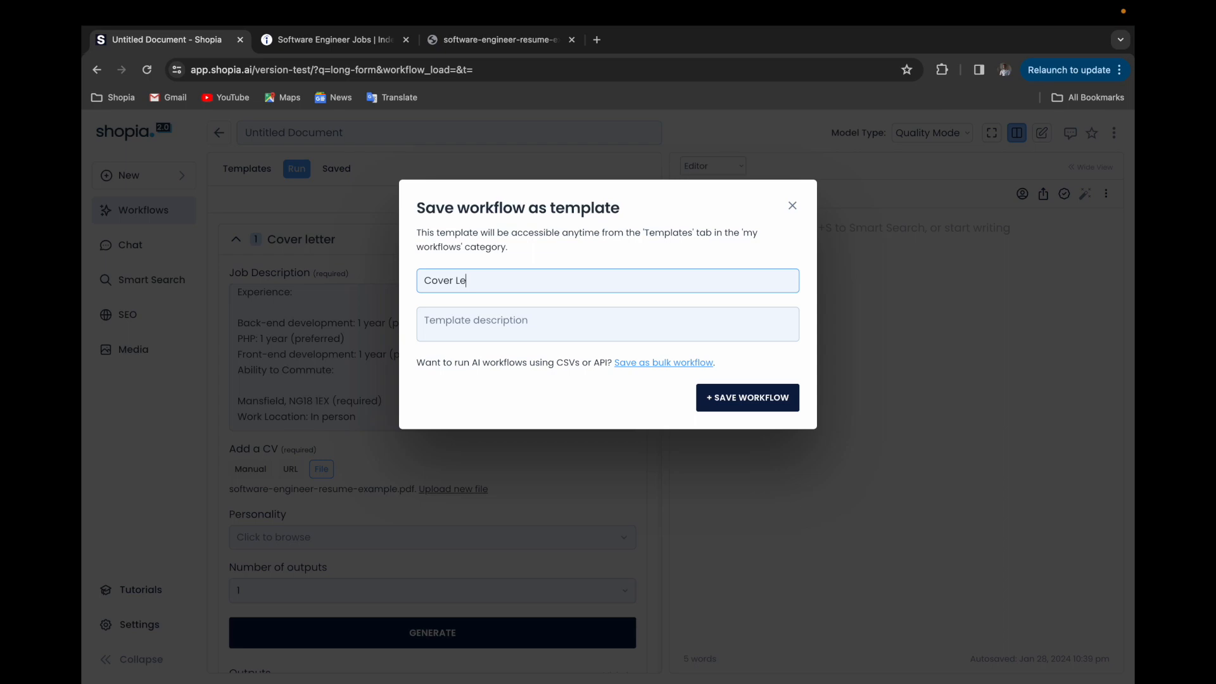
{"action": "type", "text": "tter"}
{"action": "left_click", "coordinate": [716, 399]}
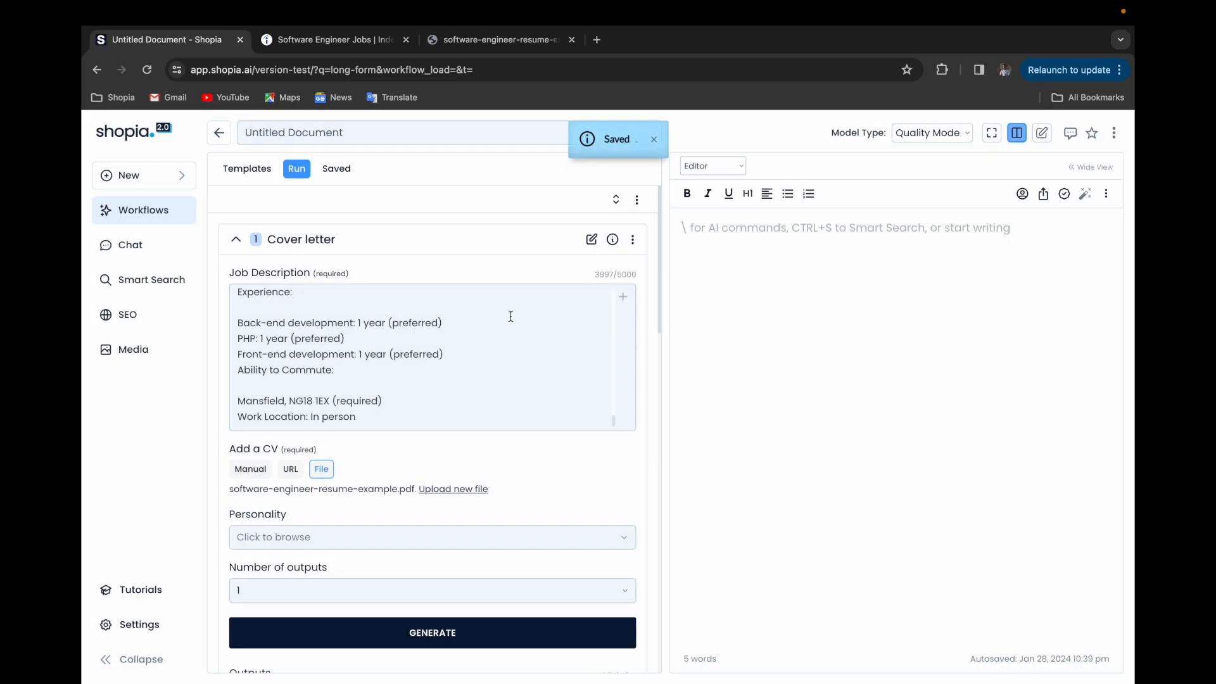
- Build a new template from scratch and save it as a workflow named "Newsletter"
{"action": "left_click", "coordinate": [241, 169]}
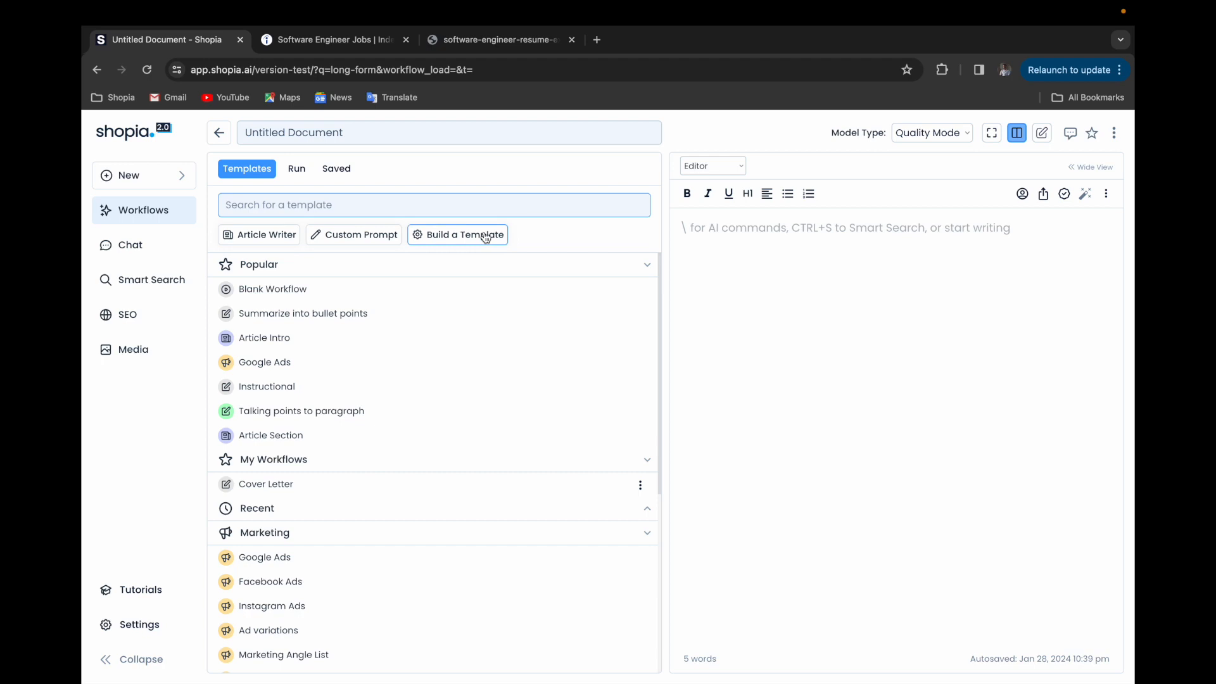
{"action": "left_click", "coordinate": [458, 236]}
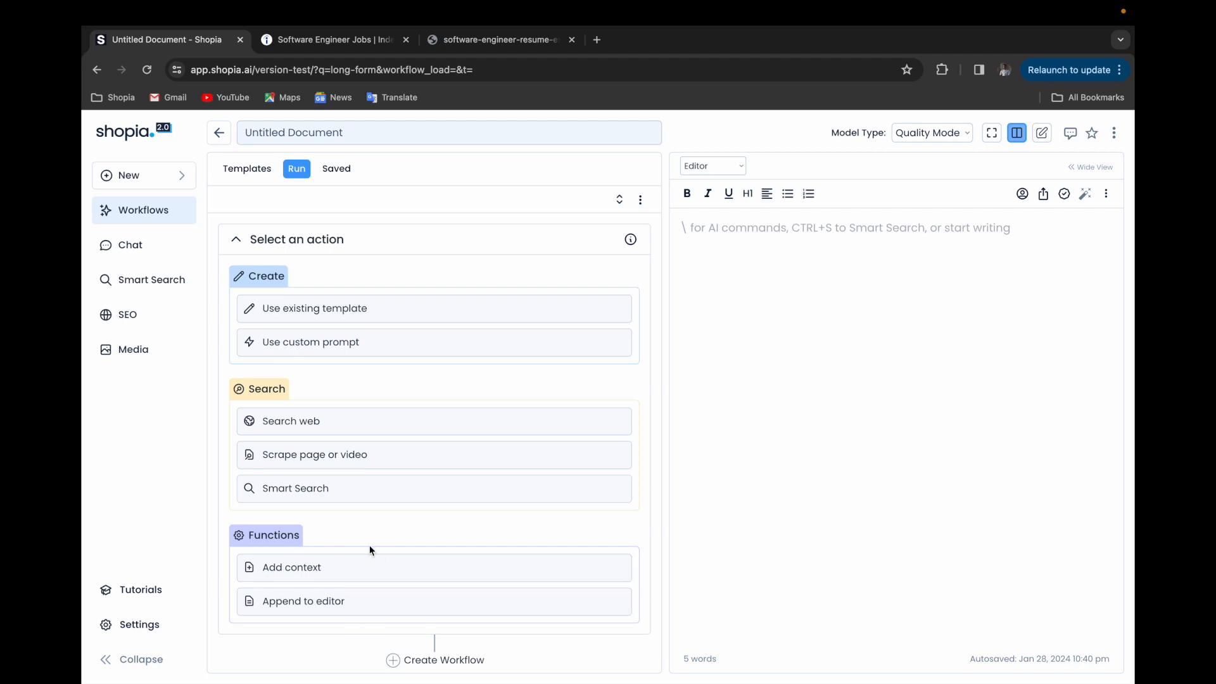
{"action": "left_click", "coordinate": [451, 661]}
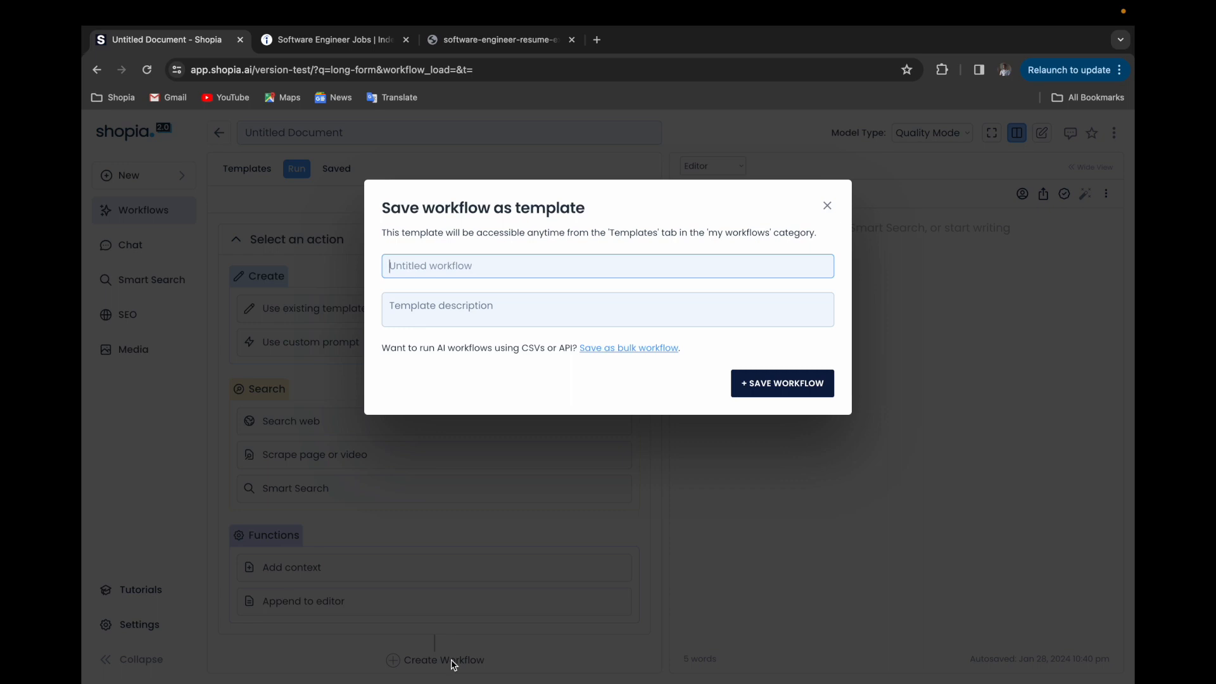
{"action": "type", "text": "Newsletter"}
{"action": "left_click", "coordinate": [762, 384]}
- Make web search the first action of the Newsletter workflow and look at its data source options
{"action": "scroll", "coordinate": [606, 438], "scroll_direction": "down", "scroll_amount": 2}
{"action": "scroll", "coordinate": [606, 438], "scroll_direction": "up", "scroll_amount": 3}
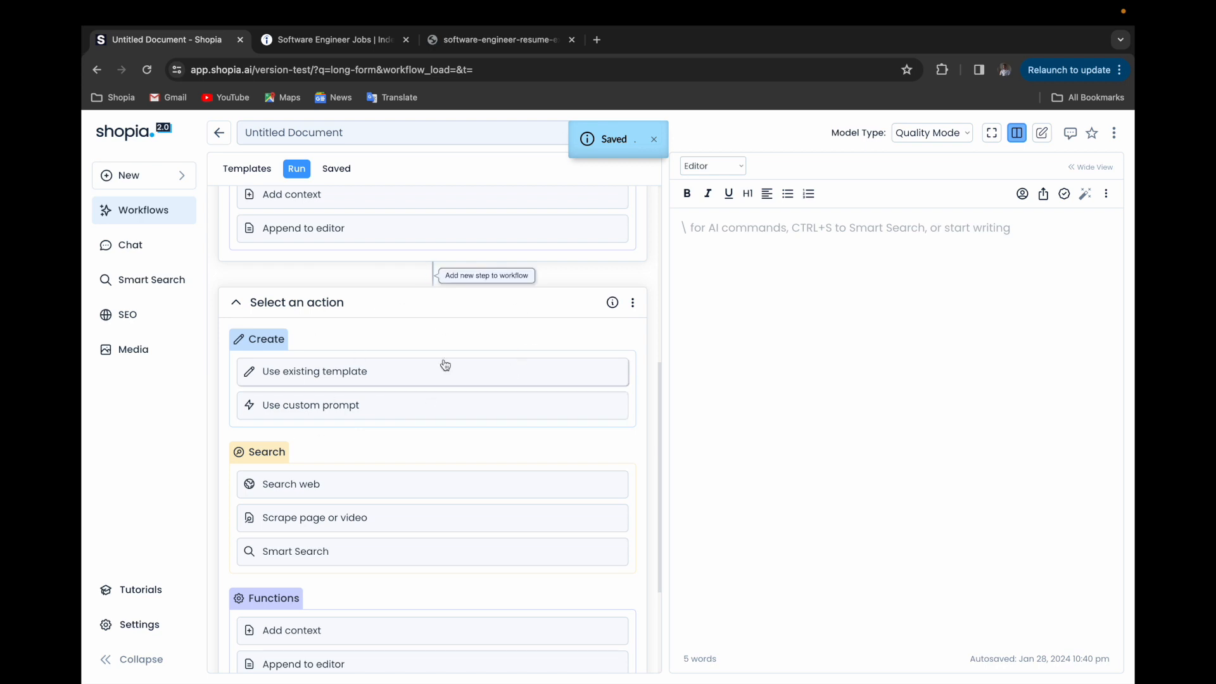
{"action": "scroll", "coordinate": [407, 460], "scroll_direction": "down", "scroll_amount": 1}
{"action": "scroll", "coordinate": [408, 459], "scroll_direction": "up", "scroll_amount": 5}
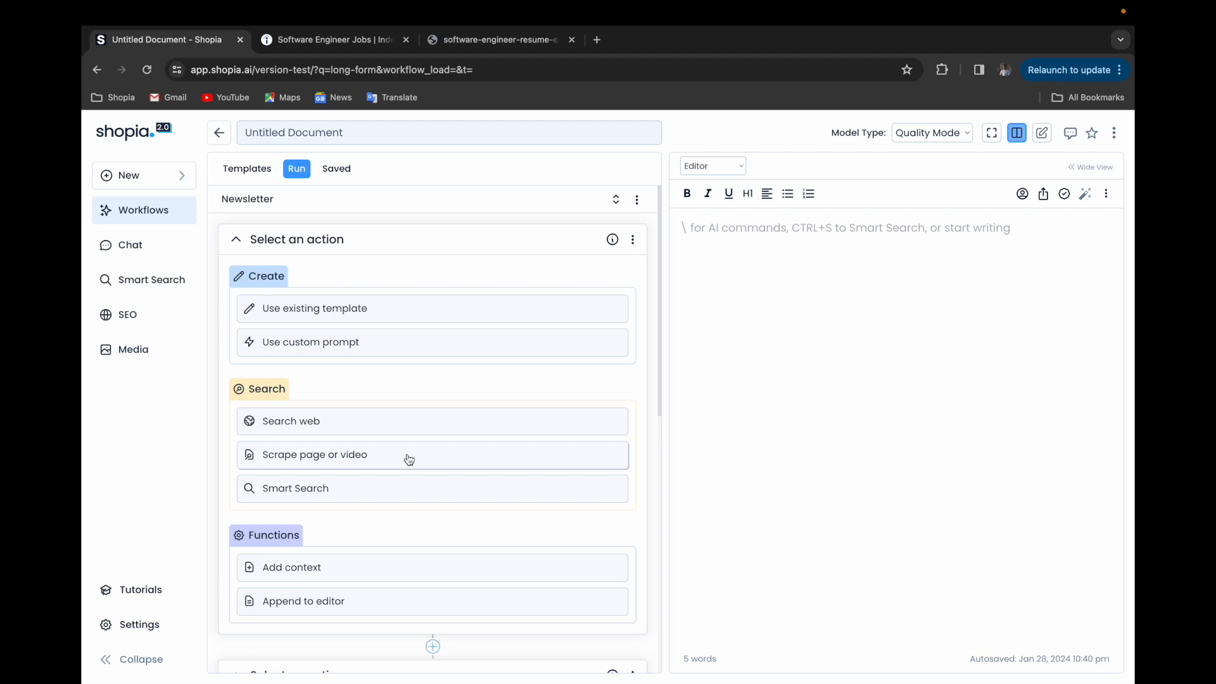
{"action": "left_click", "coordinate": [393, 425]}
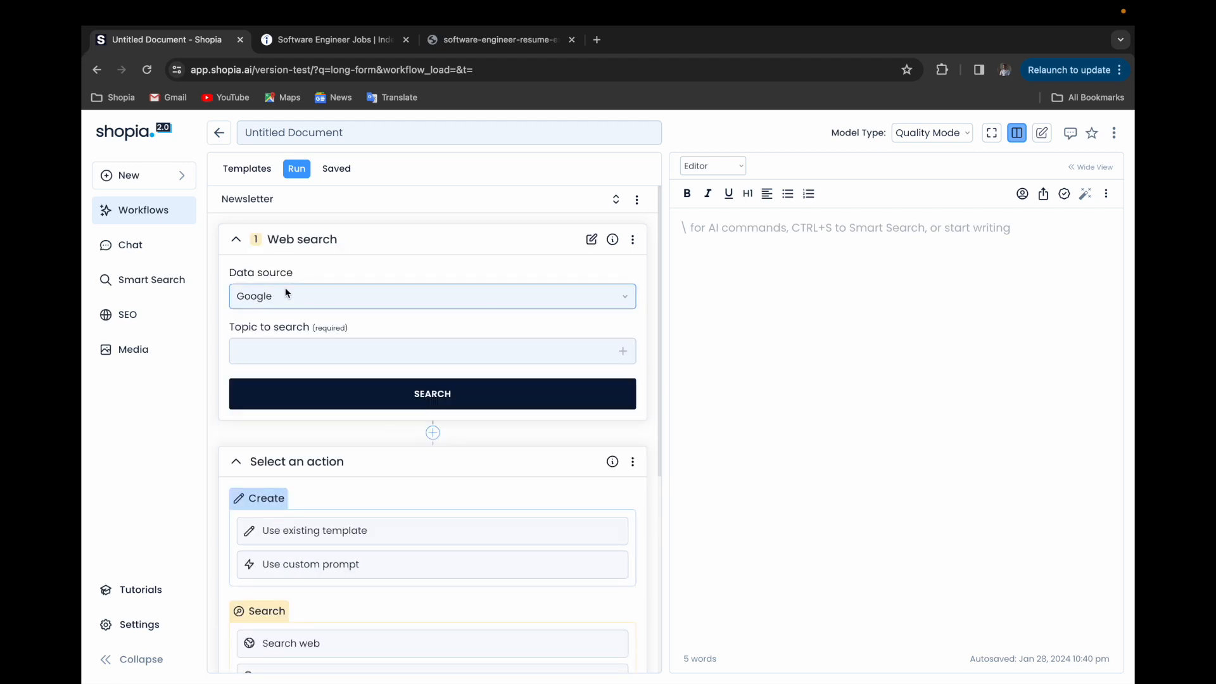
{"action": "left_click", "coordinate": [298, 298]}
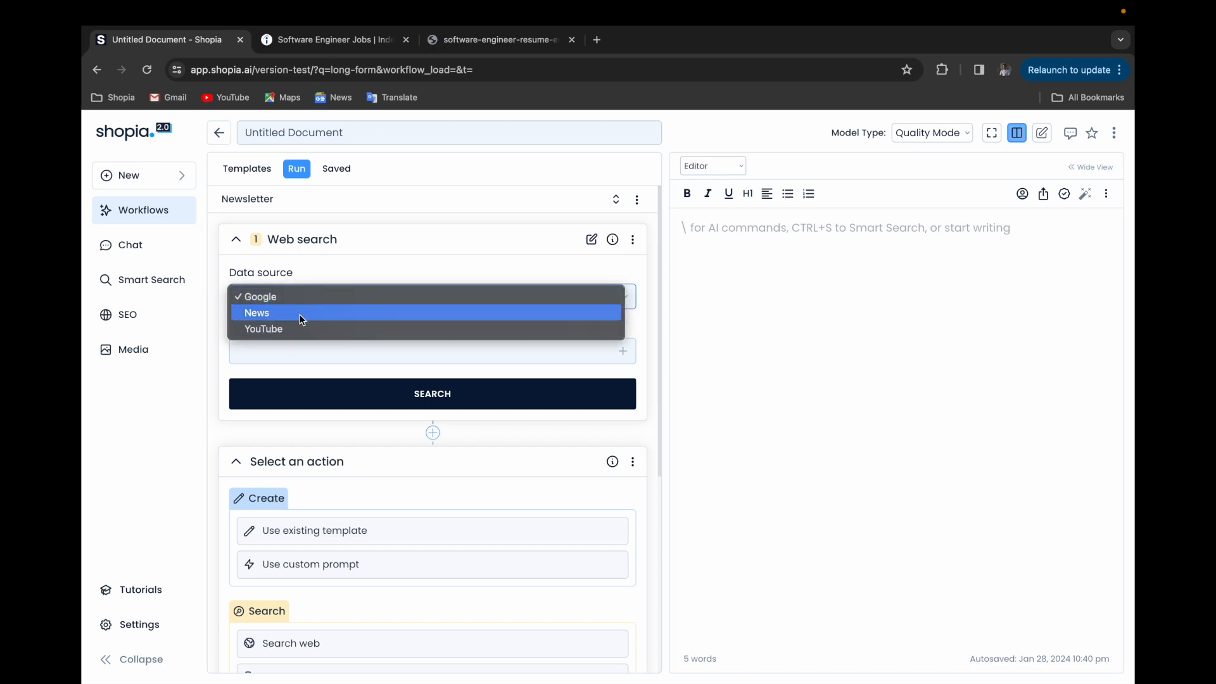
{"action": "left_click", "coordinate": [352, 261]}
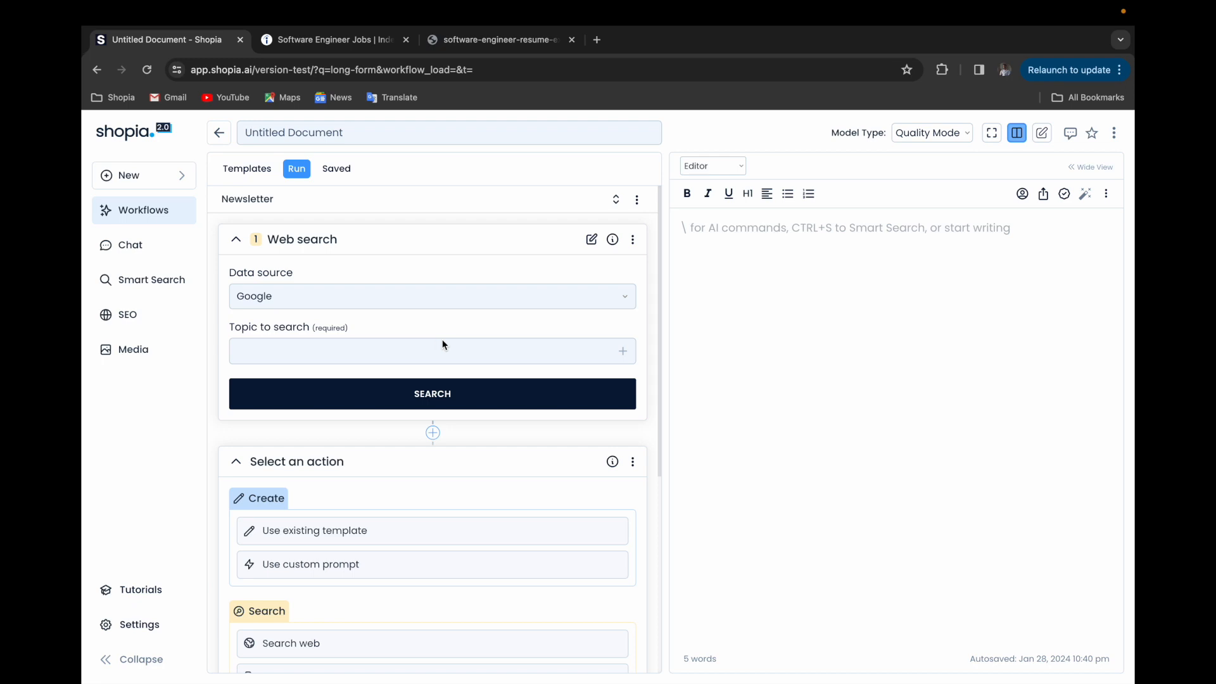
- Set the web search topic to "Artificial intelligence" and run the search on Google
{"action": "scroll", "coordinate": [463, 425], "scroll_direction": "down", "scroll_amount": 3}
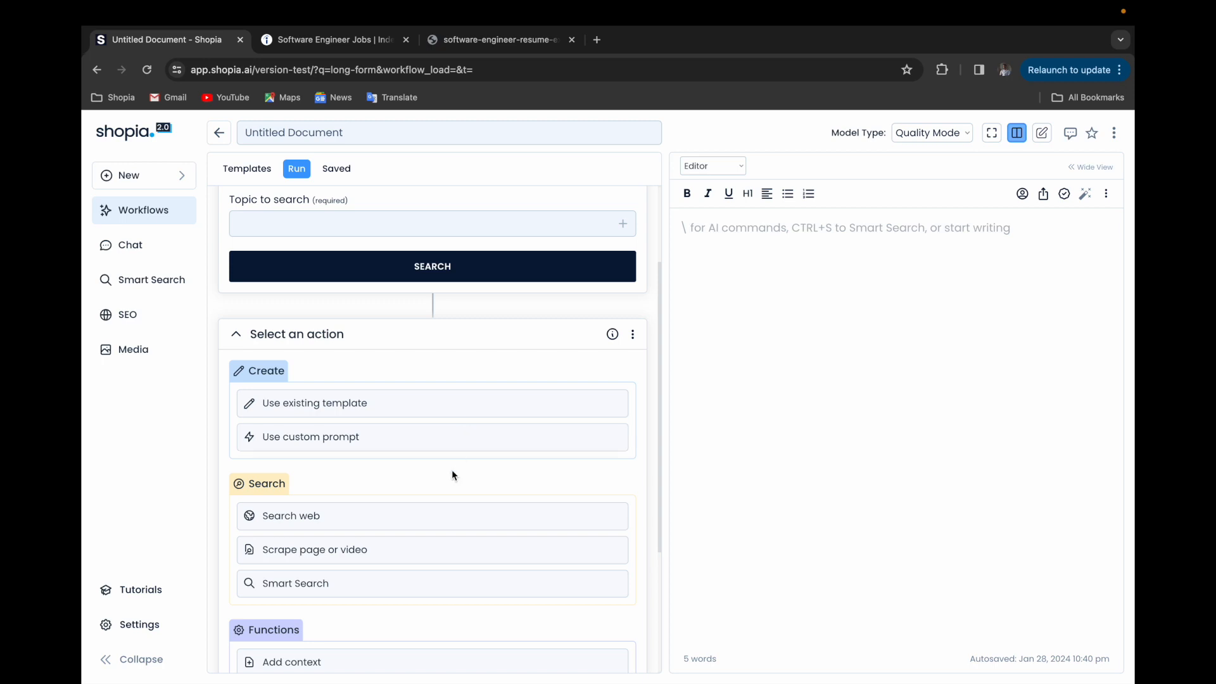
{"action": "scroll", "coordinate": [451, 474], "scroll_direction": "up", "scroll_amount": 3}
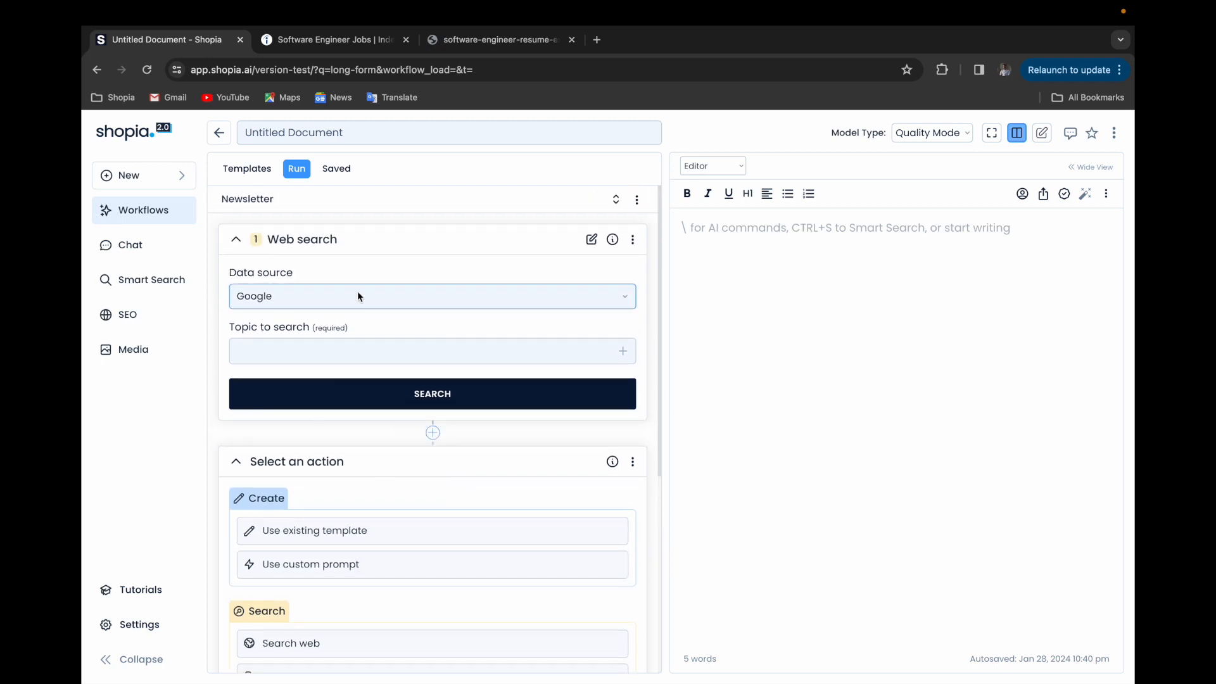
{"action": "left_click", "coordinate": [342, 349]}
{"action": "type", "text": "Ar"}
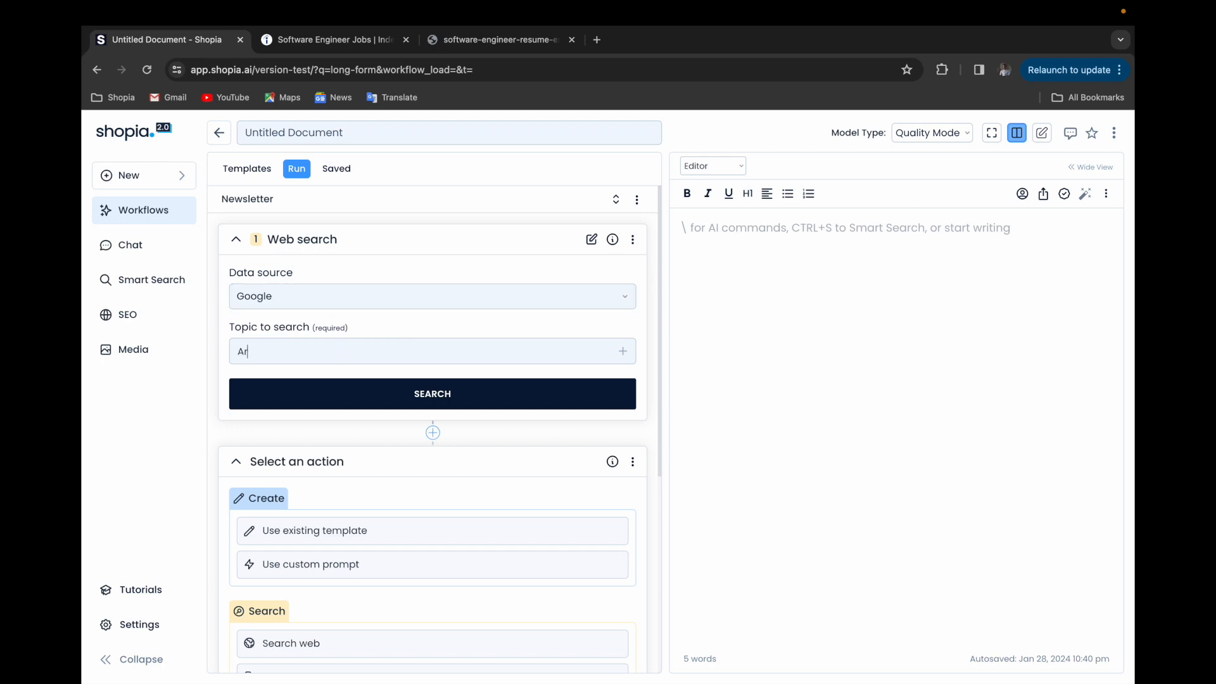
{"action": "type", "text": "tificial intelligence"}
{"action": "left_click", "coordinate": [425, 397]}
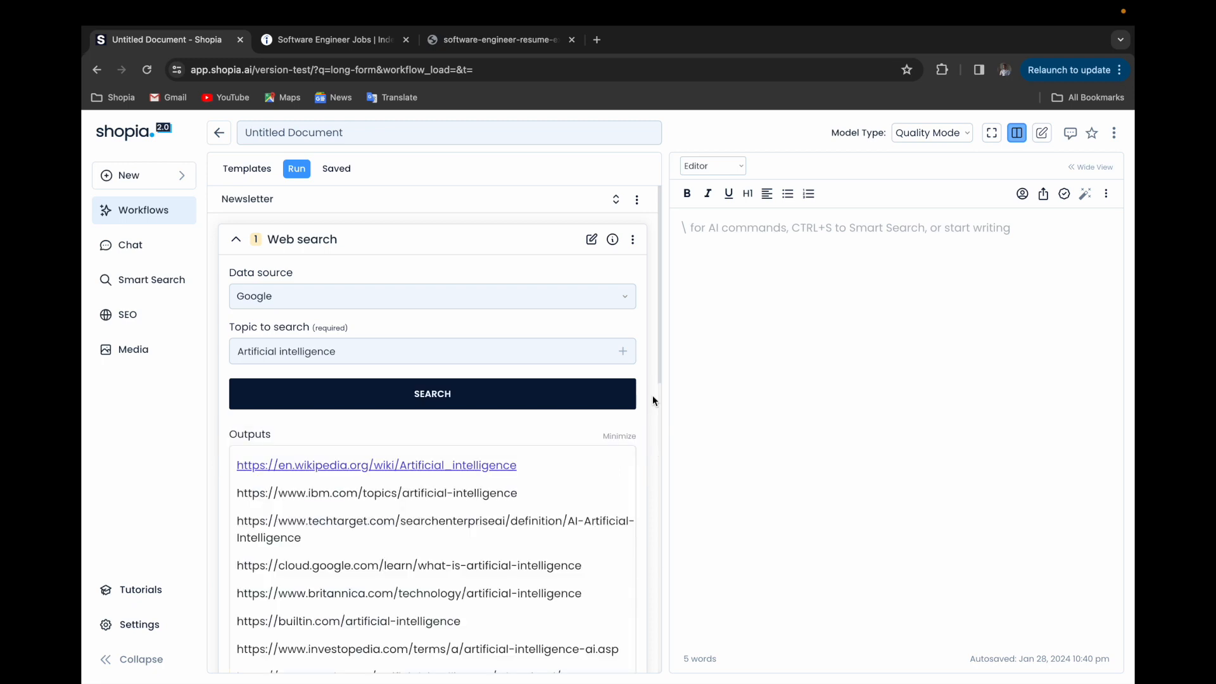
- Switch the web search data source to News and rerun the search
{"action": "scroll", "coordinate": [519, 543], "scroll_direction": "down", "scroll_amount": 2}
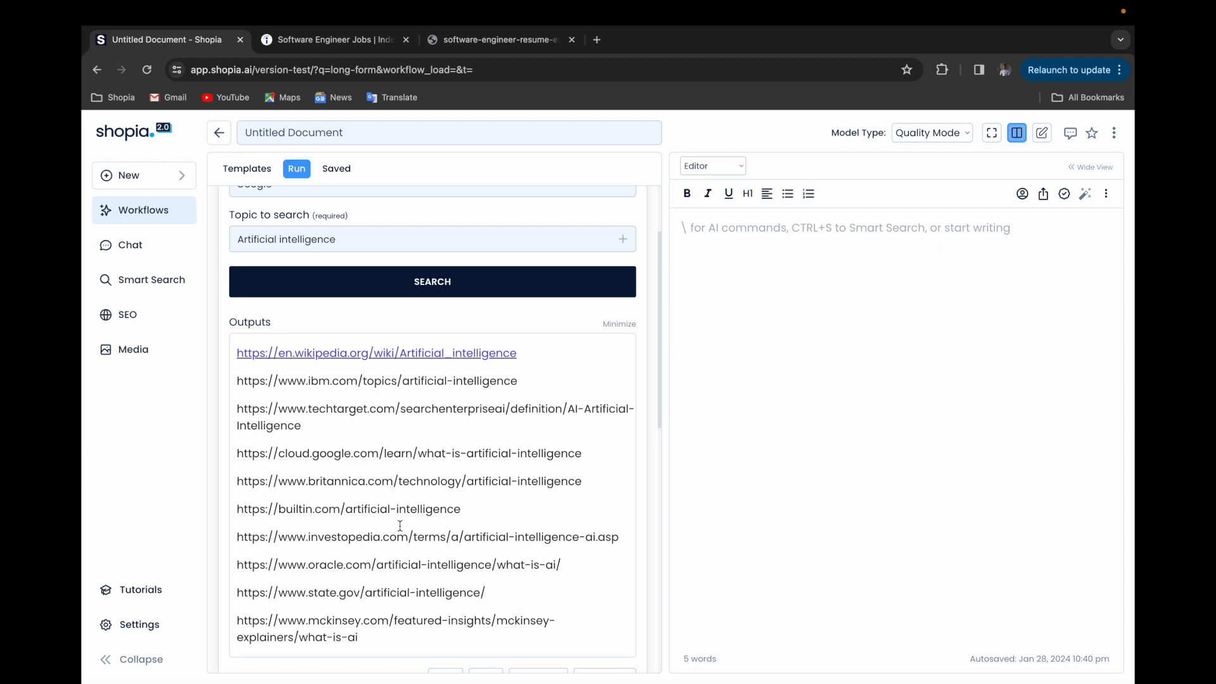
{"action": "scroll", "coordinate": [400, 526], "scroll_direction": "up", "scroll_amount": 2}
{"action": "left_click", "coordinate": [383, 302]}
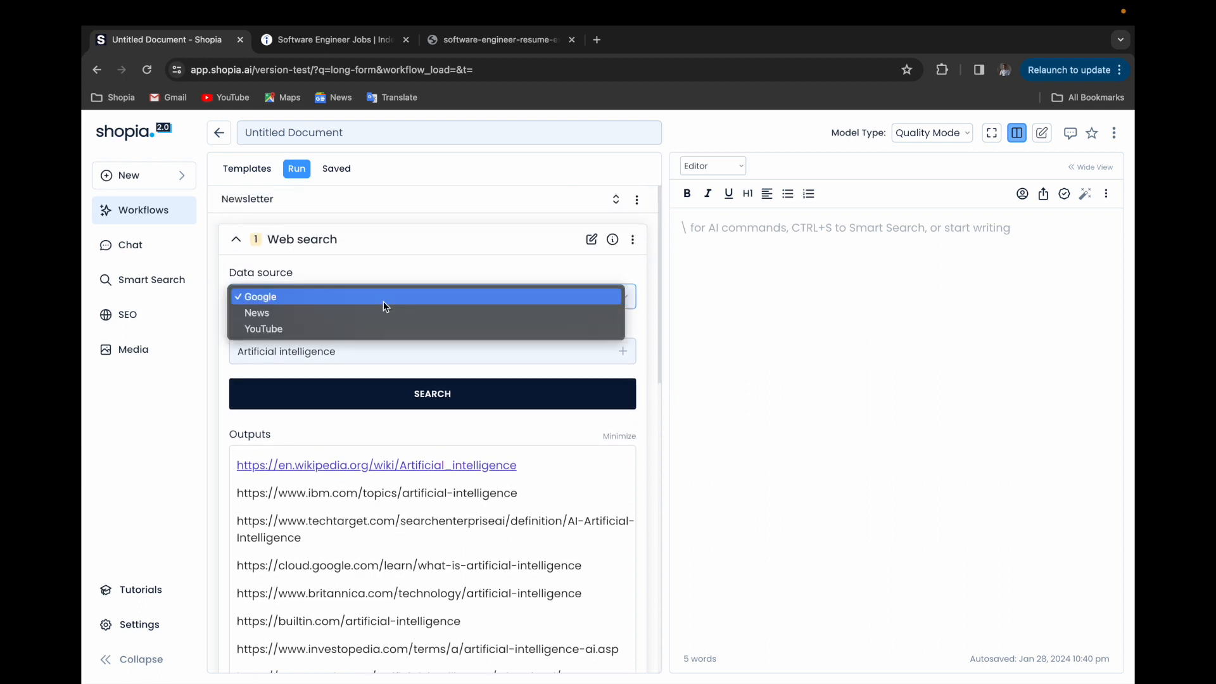
{"action": "left_click", "coordinate": [384, 316]}
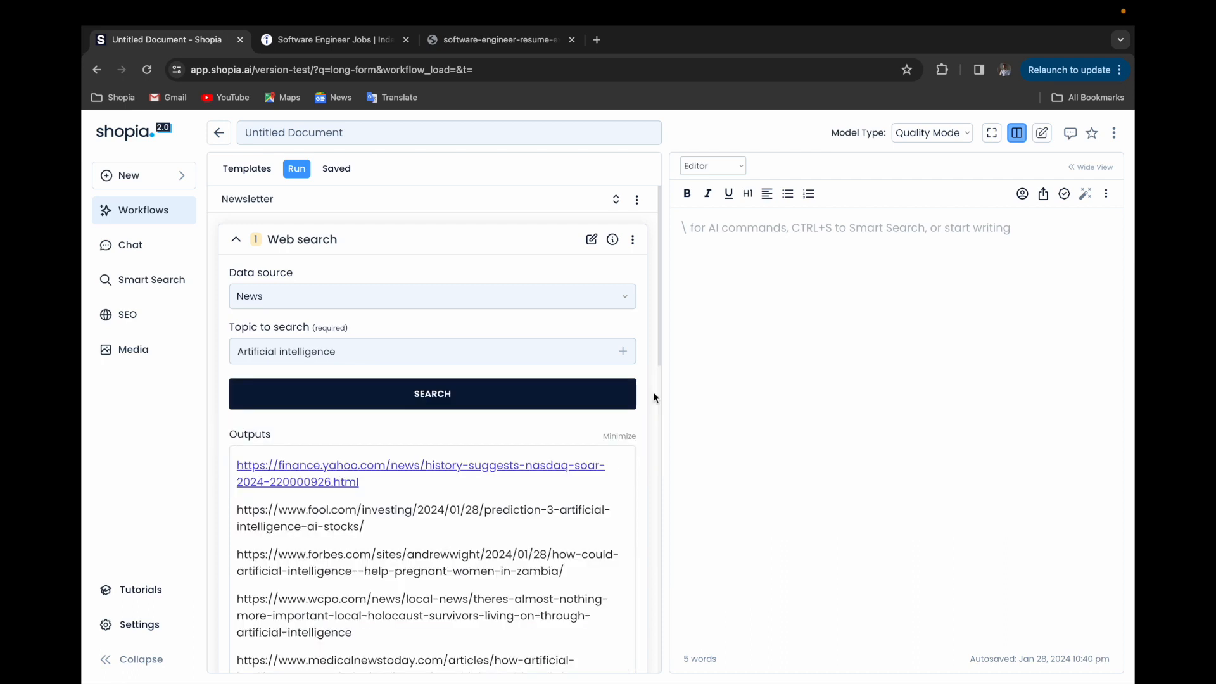
- Look through the news links and add a scrape page or video action as the workflow's second step
{"action": "scroll", "coordinate": [570, 525], "scroll_direction": "down", "scroll_amount": 3}
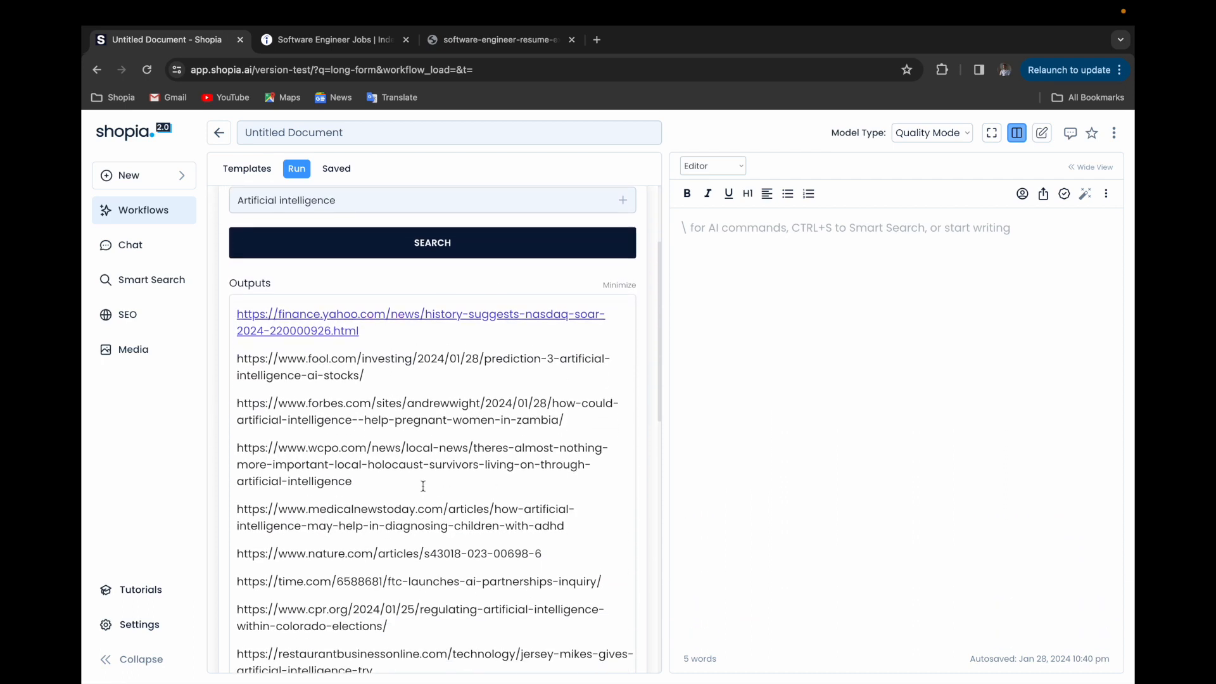
{"action": "scroll", "coordinate": [432, 432], "scroll_direction": "down", "scroll_amount": 2}
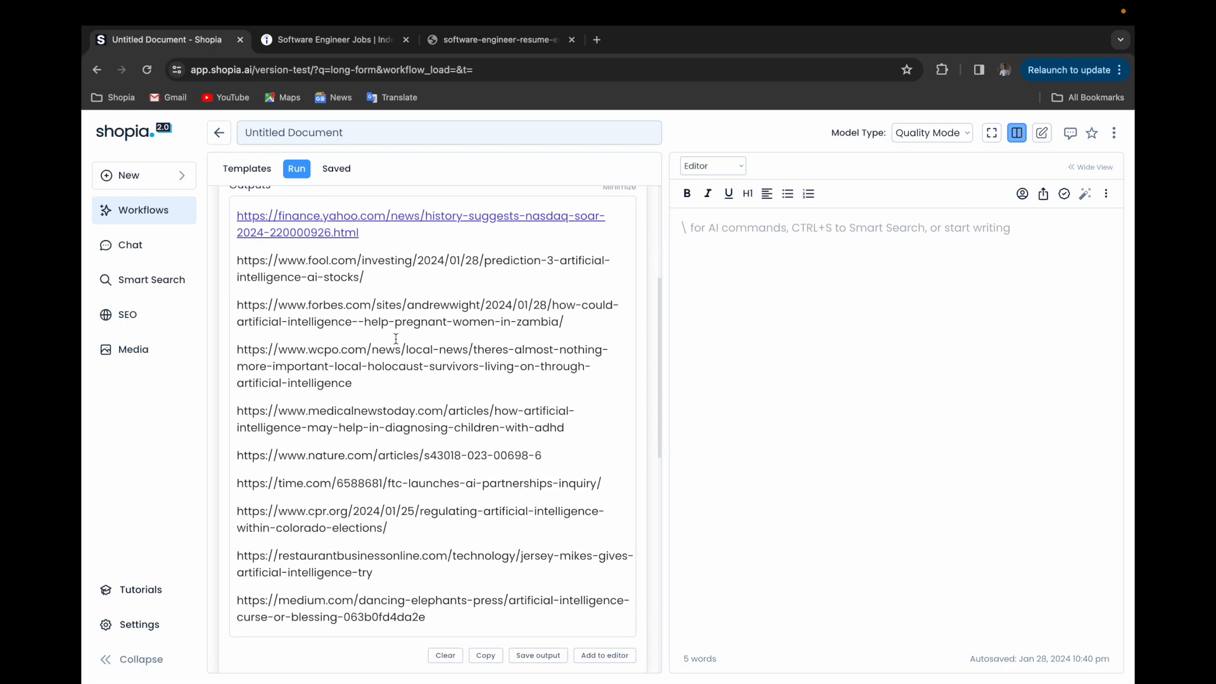
{"action": "scroll", "coordinate": [398, 345], "scroll_direction": "up", "scroll_amount": 2}
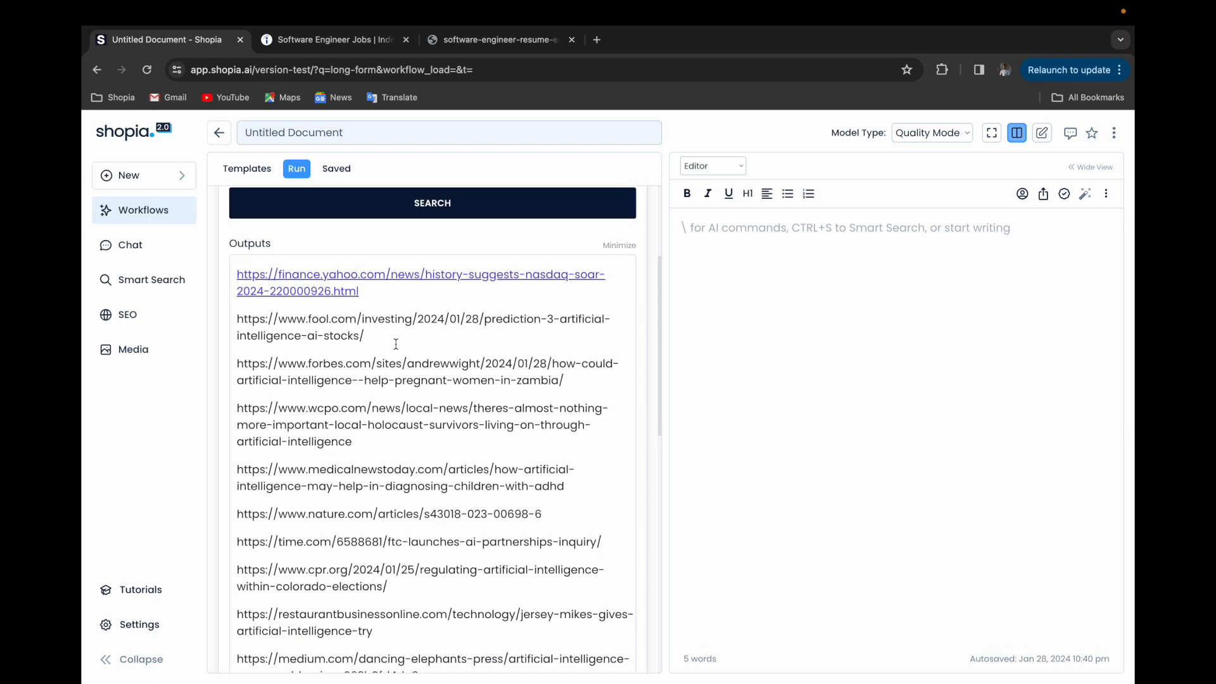
{"action": "scroll", "coordinate": [396, 344], "scroll_direction": "down", "scroll_amount": 8}
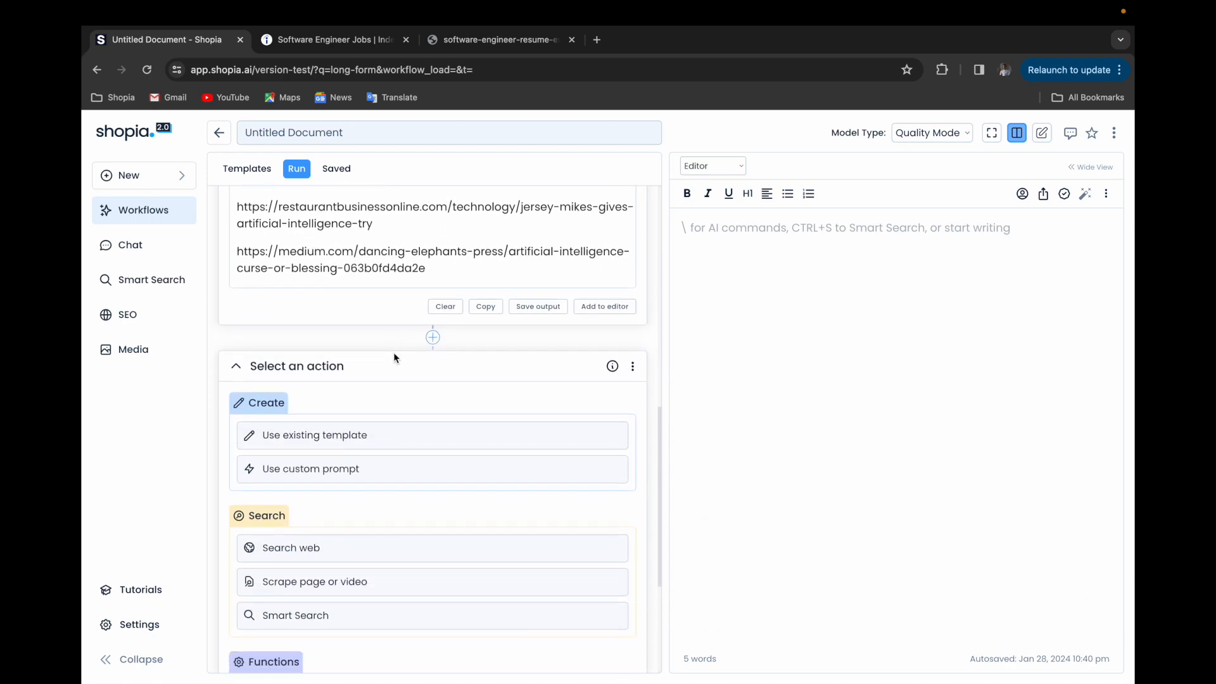
{"action": "left_click", "coordinate": [413, 580]}
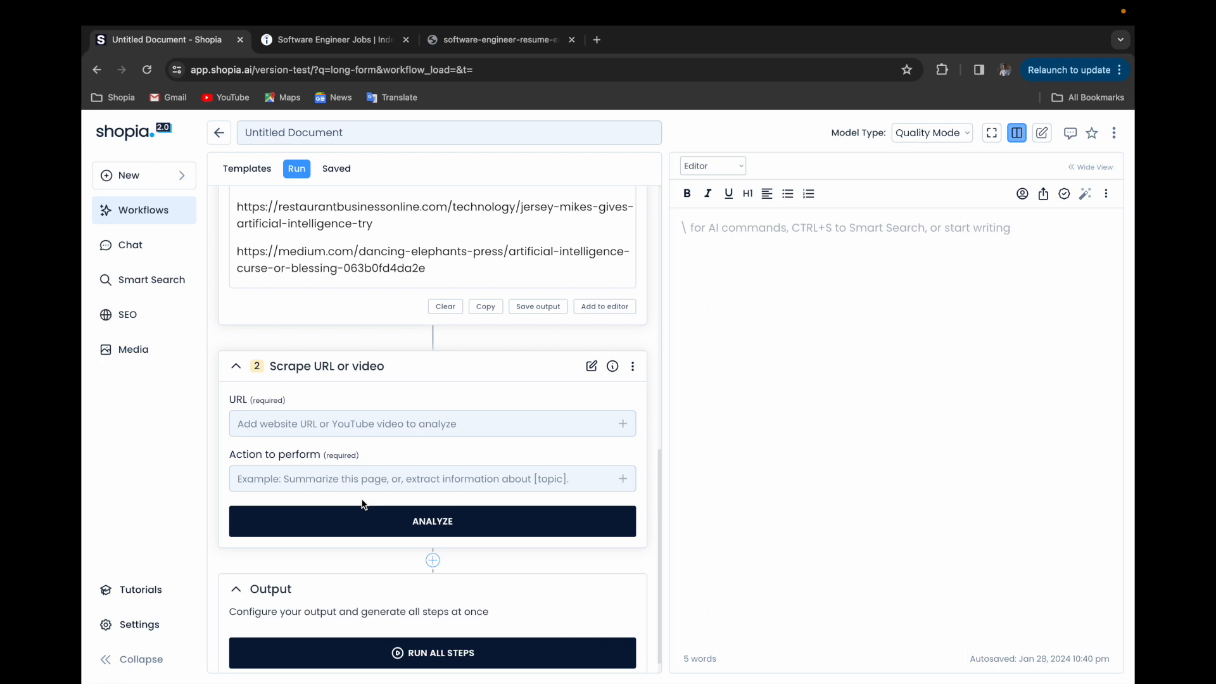
- Copy the last news link, the medium.com article, from the search outputs into the scrape step's URL
{"action": "scroll", "coordinate": [361, 500], "scroll_direction": "up", "scroll_amount": 1}
{"action": "left_click_drag", "start_coordinate": [237, 293], "coordinate": [429, 315]}
{"action": "key", "text": "ctrl+c"}
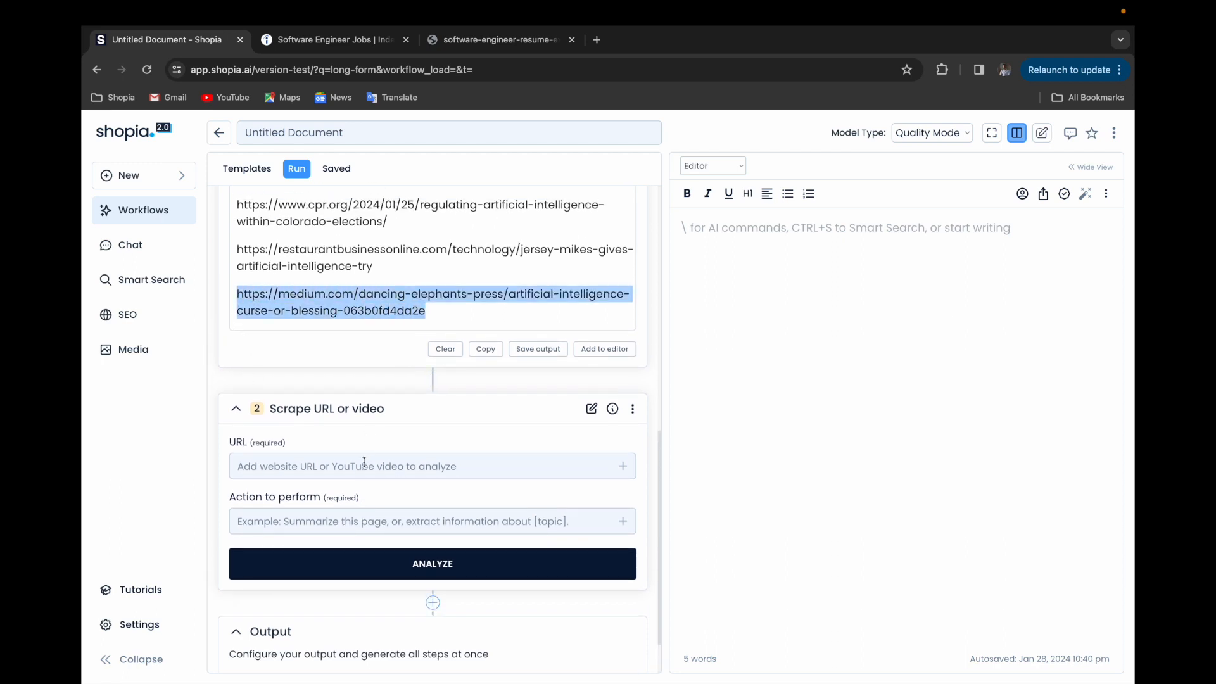
{"action": "left_click", "coordinate": [365, 466]}
{"action": "key", "text": "ctrl+v"}
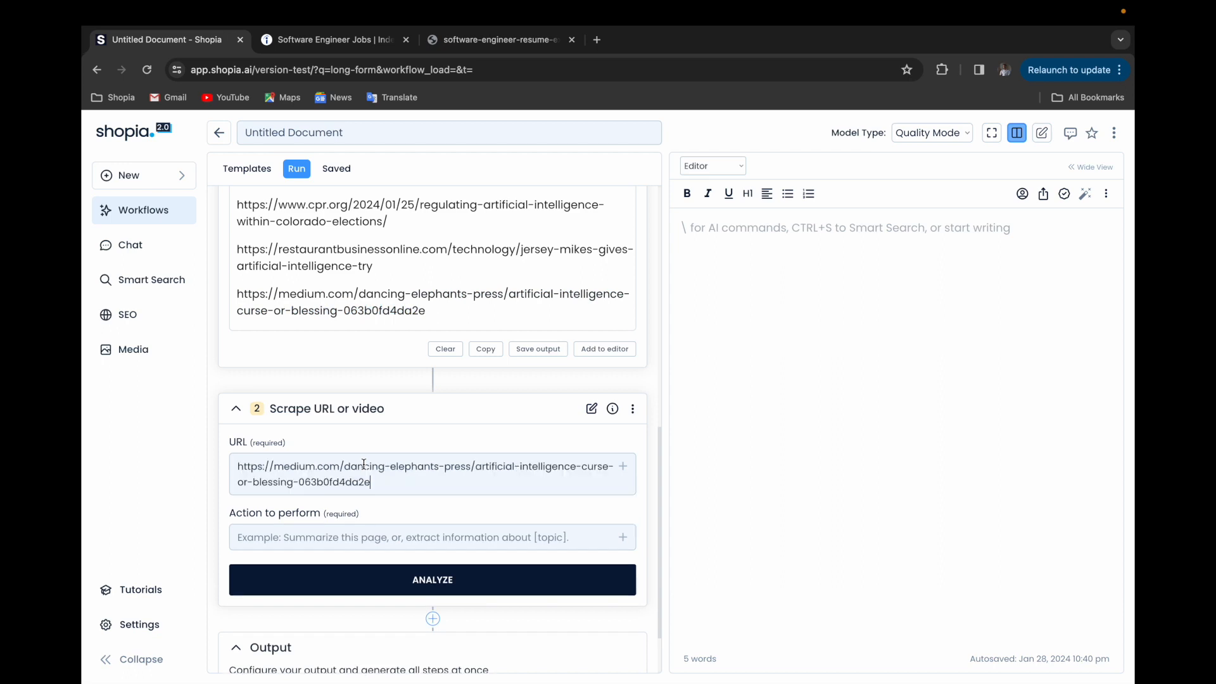
- Set the scrape step's action to perform to "Summarise this page concisely into a paragraph."
{"action": "left_click", "coordinate": [349, 543]}
{"action": "type", "text": "Summarise this page"}
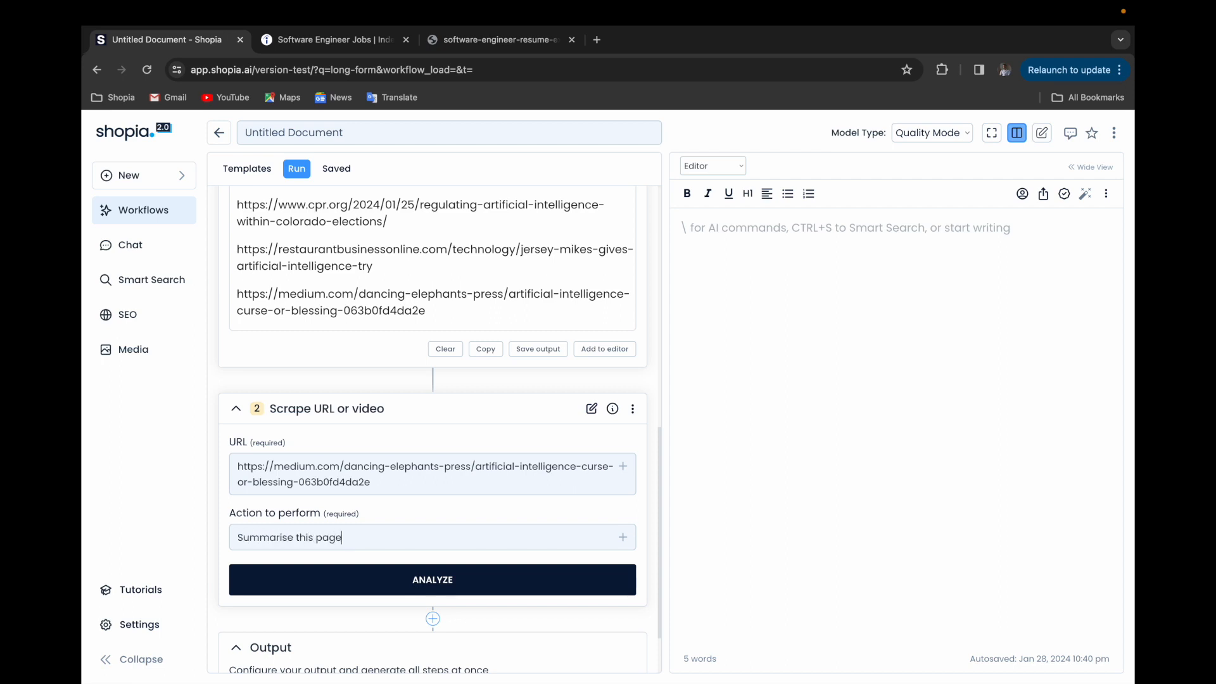
{"action": "type", "text": " concisely into a paragraph"}
- Replace the article link in the scrape step's URL with the variable [step_1]
{"action": "scroll", "coordinate": [478, 507], "scroll_direction": "up", "scroll_amount": 5}
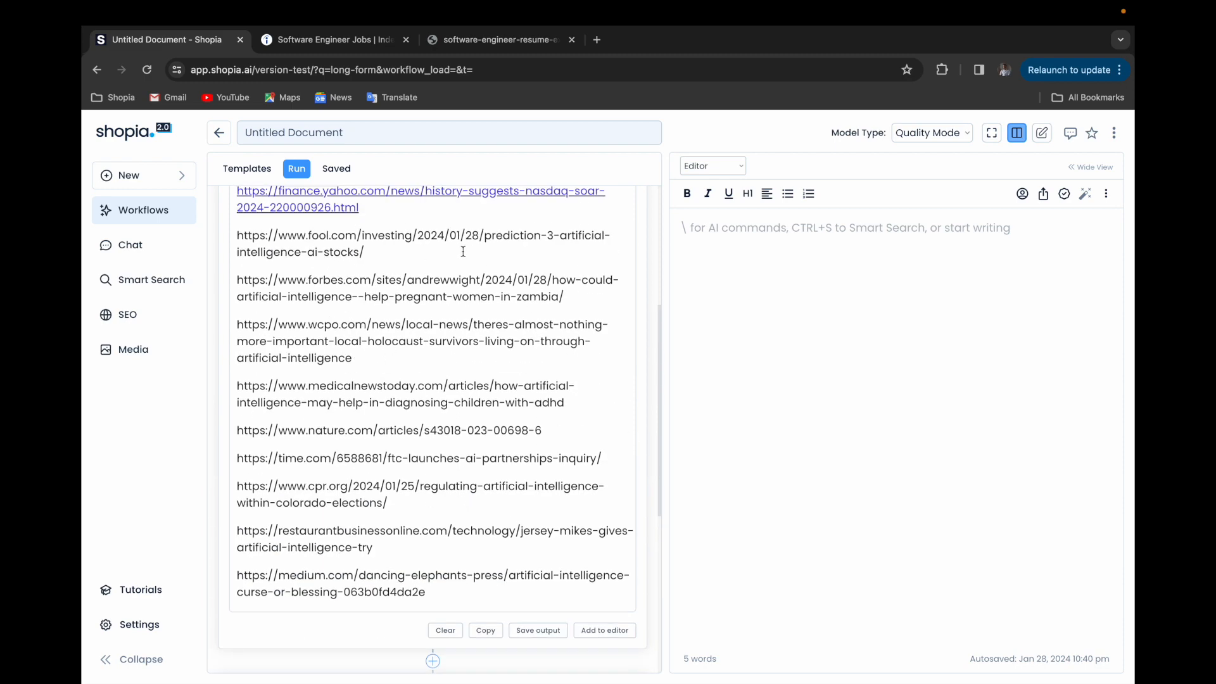
{"action": "scroll", "coordinate": [463, 251], "scroll_direction": "down", "scroll_amount": 4}
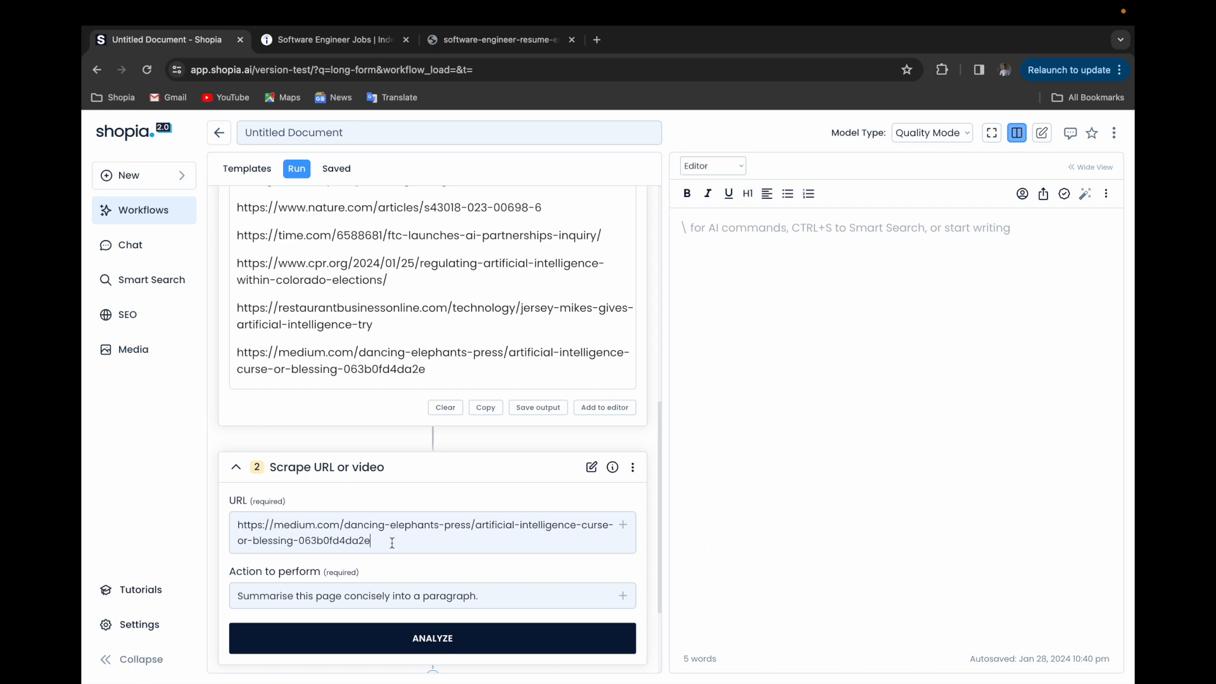
{"action": "left_click_drag", "start_coordinate": [392, 543], "coordinate": [208, 522]}
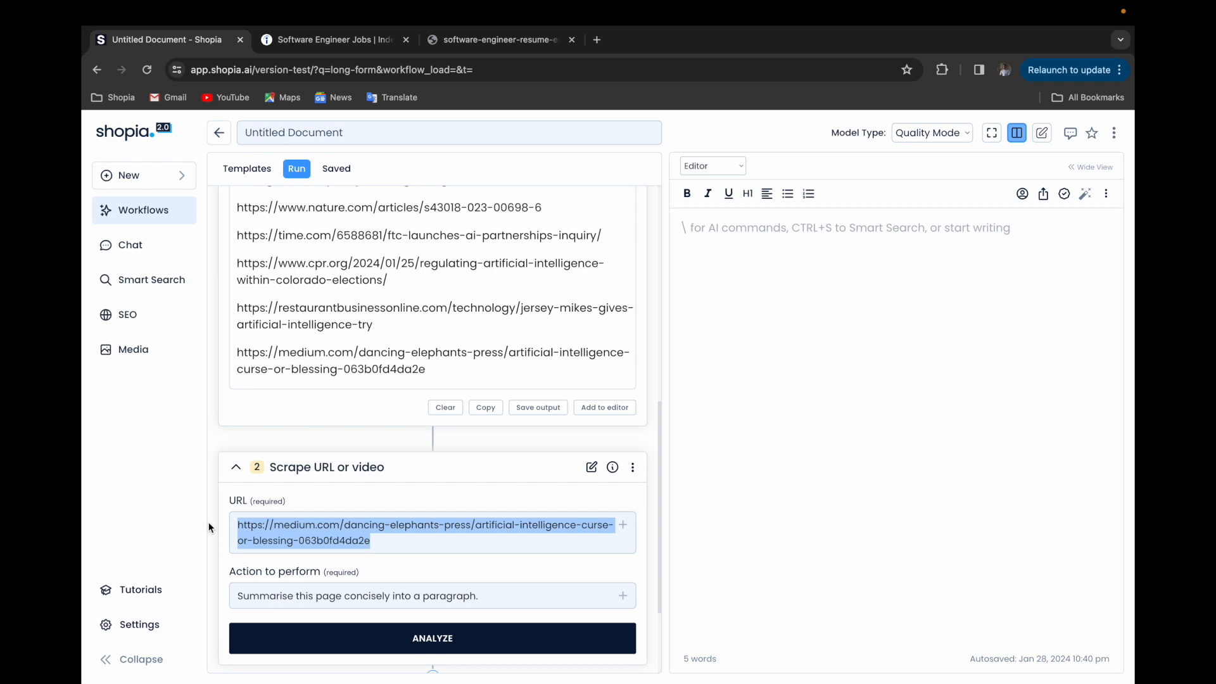
{"action": "key", "text": "BackSpace"}
{"action": "left_click", "coordinate": [240, 524]}
{"action": "type", "text": "[step"}
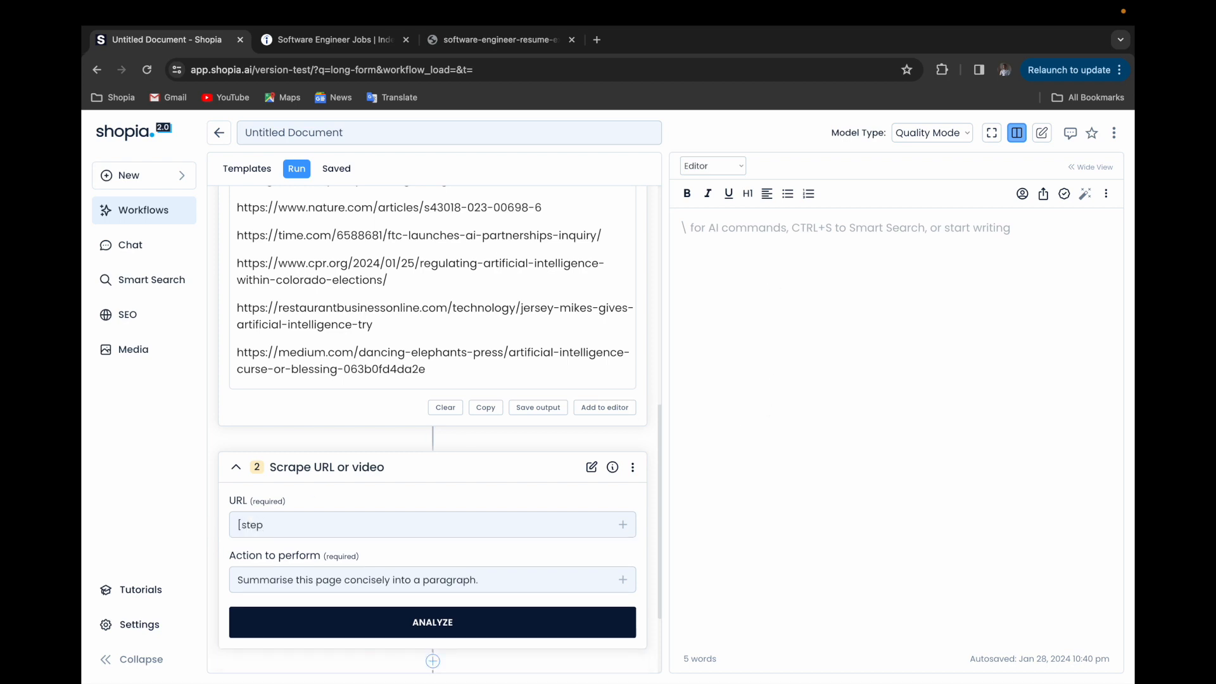
{"action": "type", "text": "_1]"}
- Extend the scrape step's URL variable to [step_1, splitby_line, 1-4] and check it against the search output links
{"action": "left_click", "coordinate": [272, 519]}
{"action": "scroll", "coordinate": [379, 405], "scroll_direction": "up", "scroll_amount": 6}
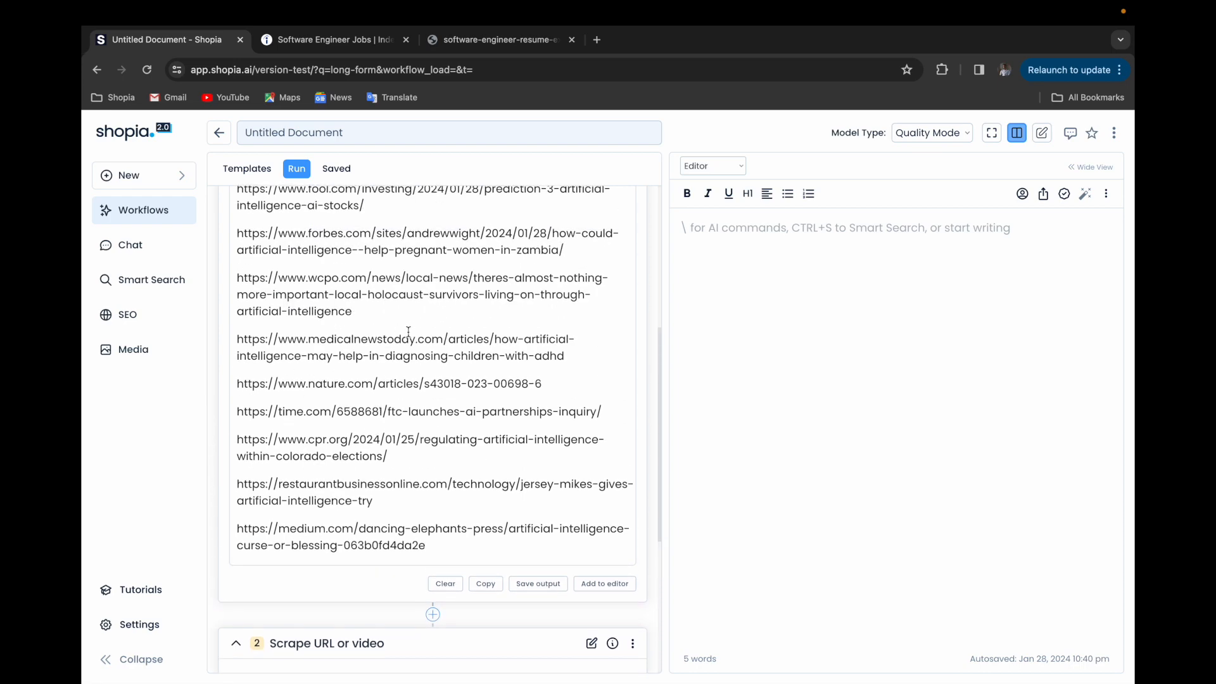
{"action": "scroll", "coordinate": [357, 366], "scroll_direction": "down", "scroll_amount": 7}
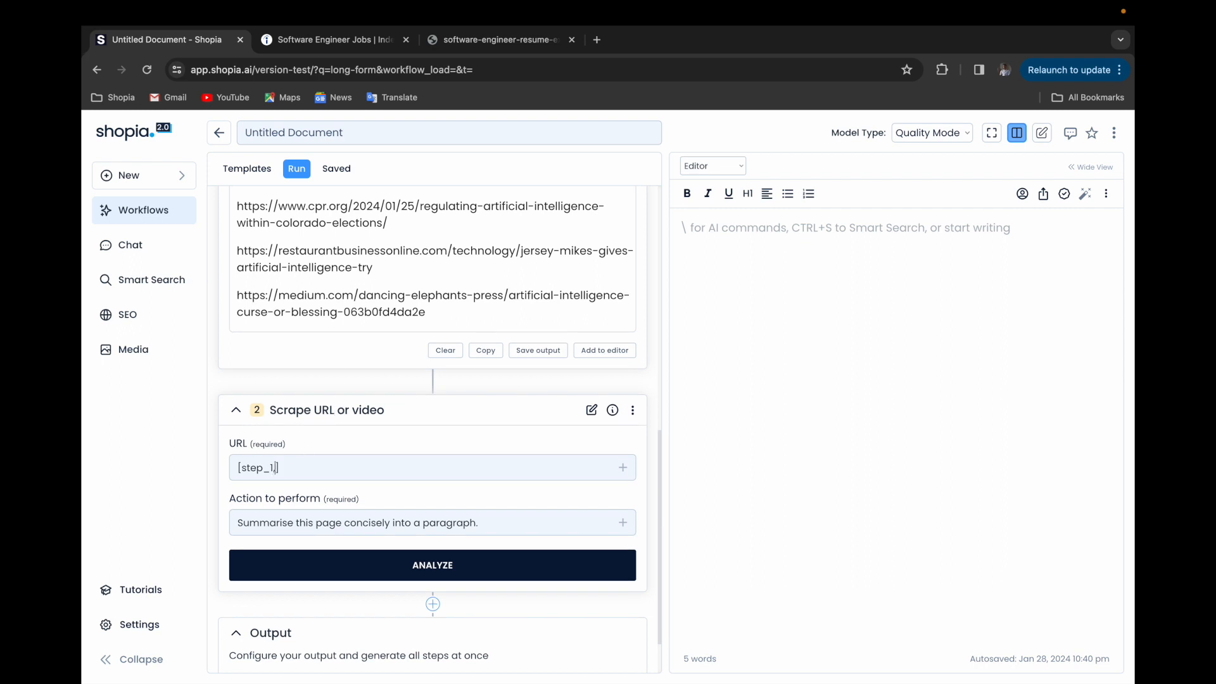
{"action": "type", "text": "splitby_line"}
{"action": "scroll", "coordinate": [386, 443], "scroll_direction": "up", "scroll_amount": 5}
{"action": "scroll", "coordinate": [452, 306], "scroll_direction": "up", "scroll_amount": 3}
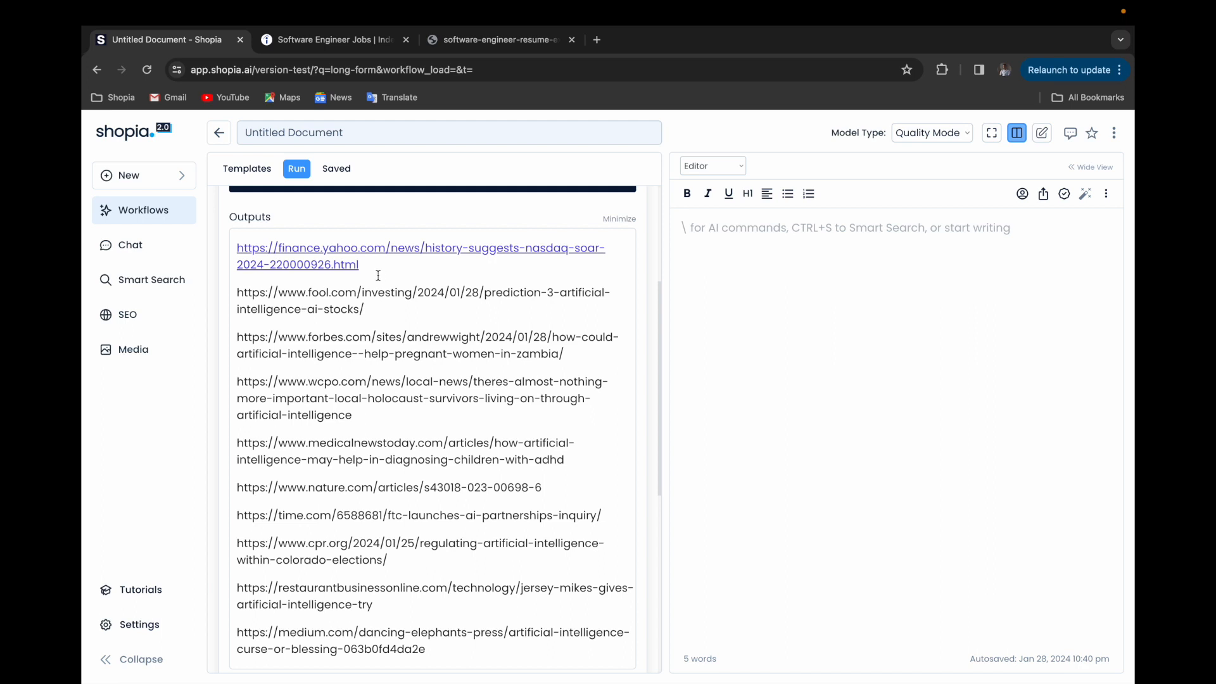
{"action": "scroll", "coordinate": [462, 347], "scroll_direction": "down", "scroll_amount": 5}
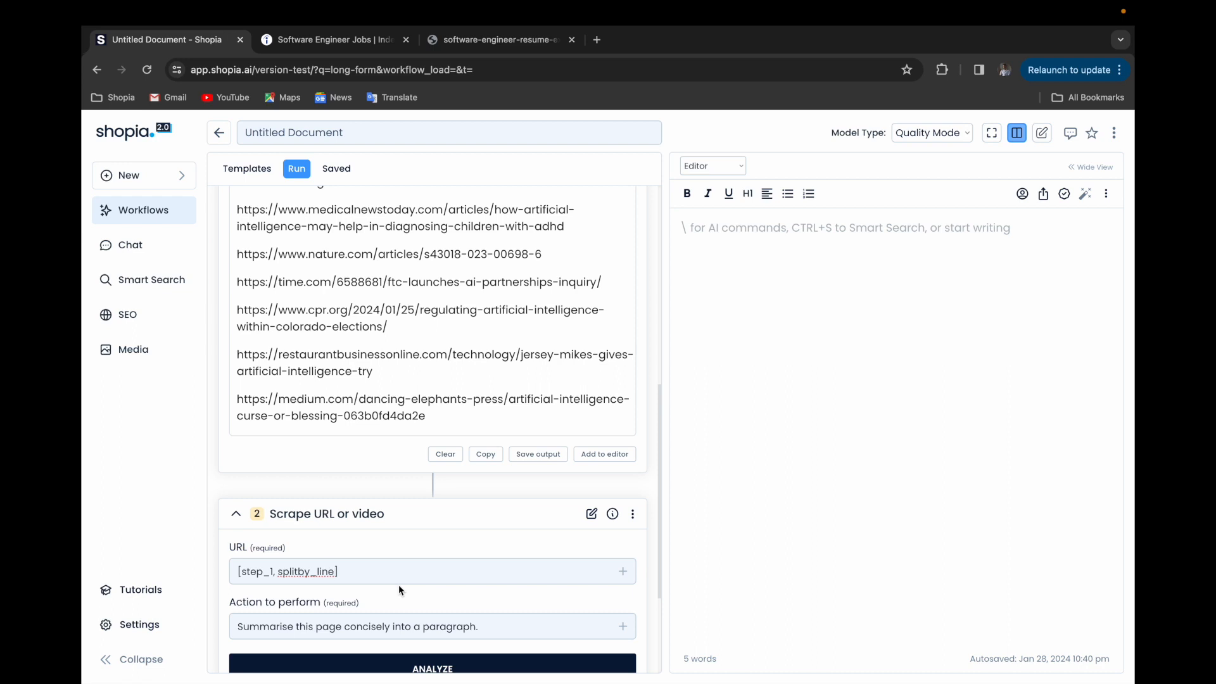
{"action": "type", "text": ", 1-4"}
{"action": "scroll", "coordinate": [438, 545], "scroll_direction": "up", "scroll_amount": 2}
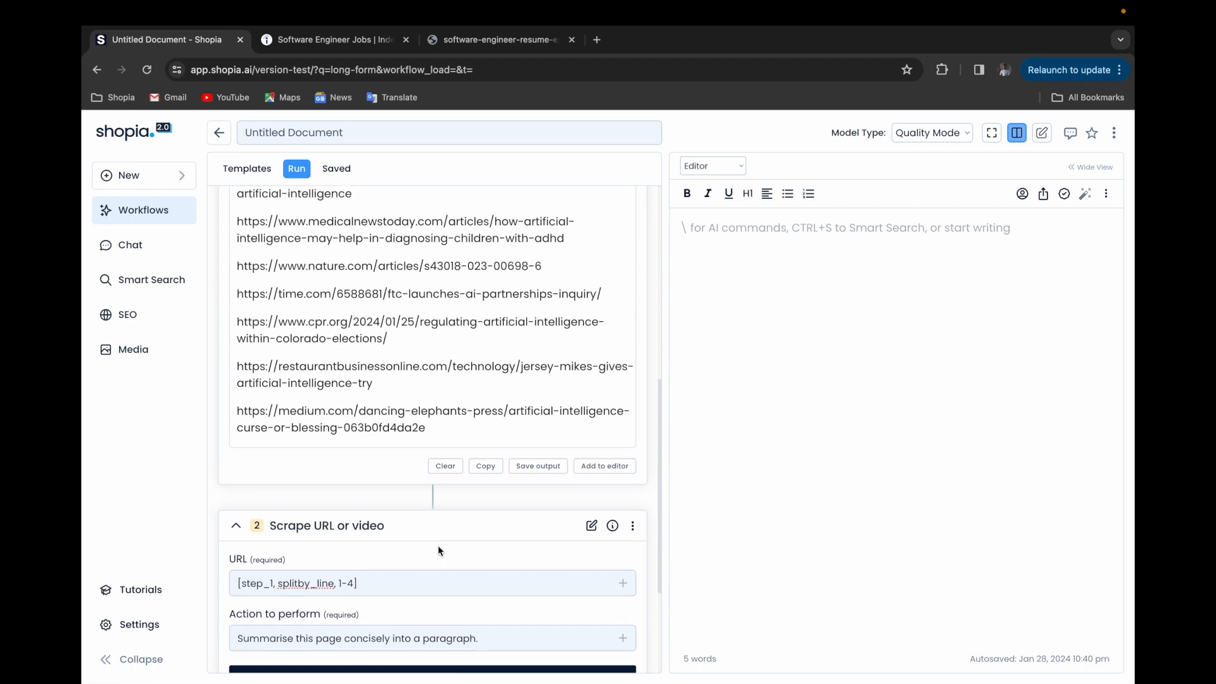
{"action": "scroll", "coordinate": [364, 446], "scroll_direction": "up", "scroll_amount": 3}
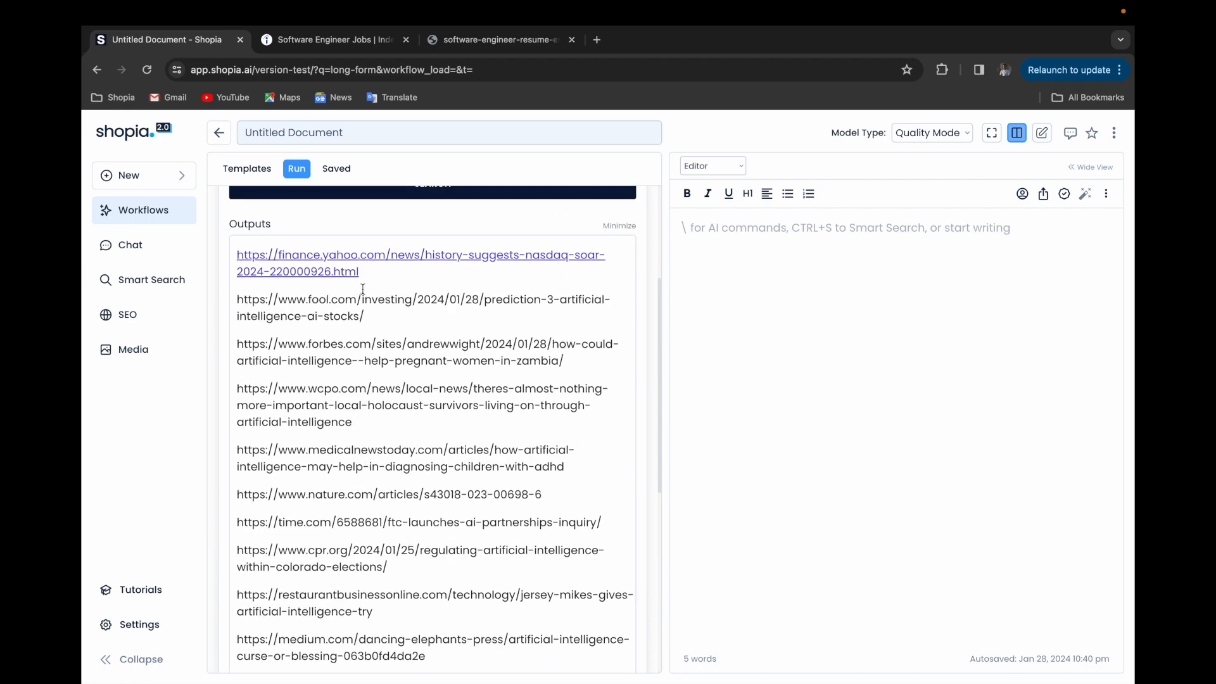
{"action": "scroll", "coordinate": [351, 437], "scroll_direction": "down", "scroll_amount": 1}
{"action": "scroll", "coordinate": [352, 437], "scroll_direction": "down", "scroll_amount": 5}
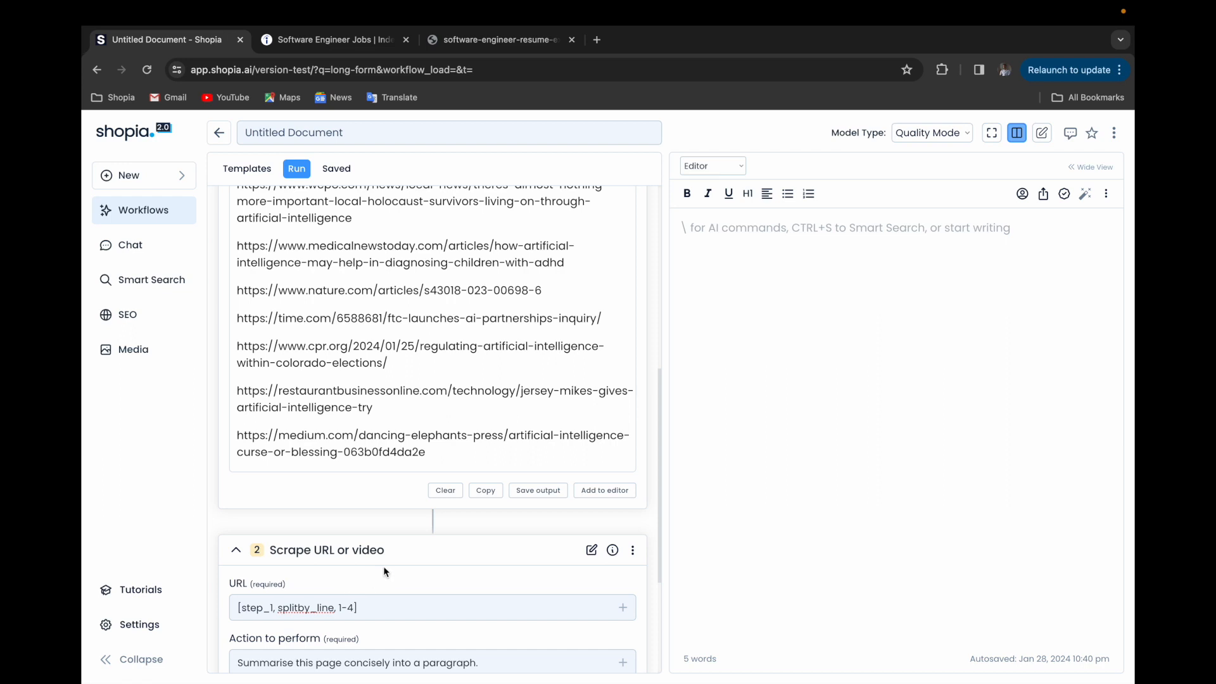
{"action": "scroll", "coordinate": [405, 629], "scroll_direction": "down", "scroll_amount": 1}
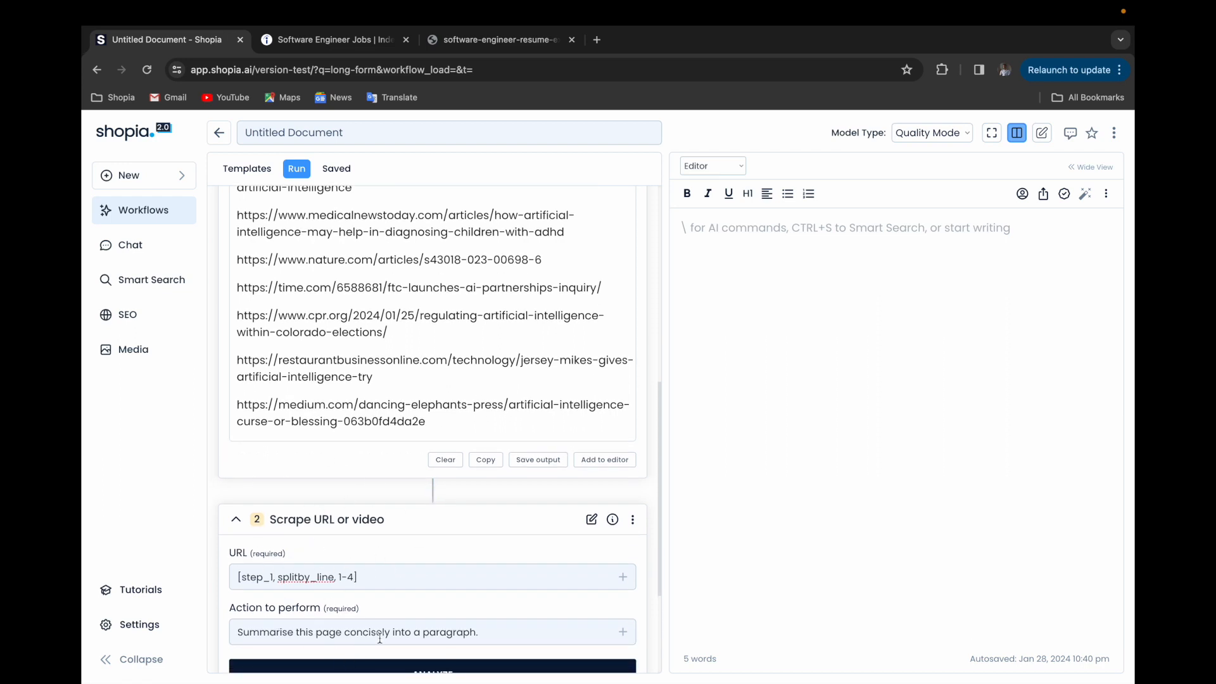
{"action": "scroll", "coordinate": [360, 606], "scroll_direction": "up", "scroll_amount": 1}
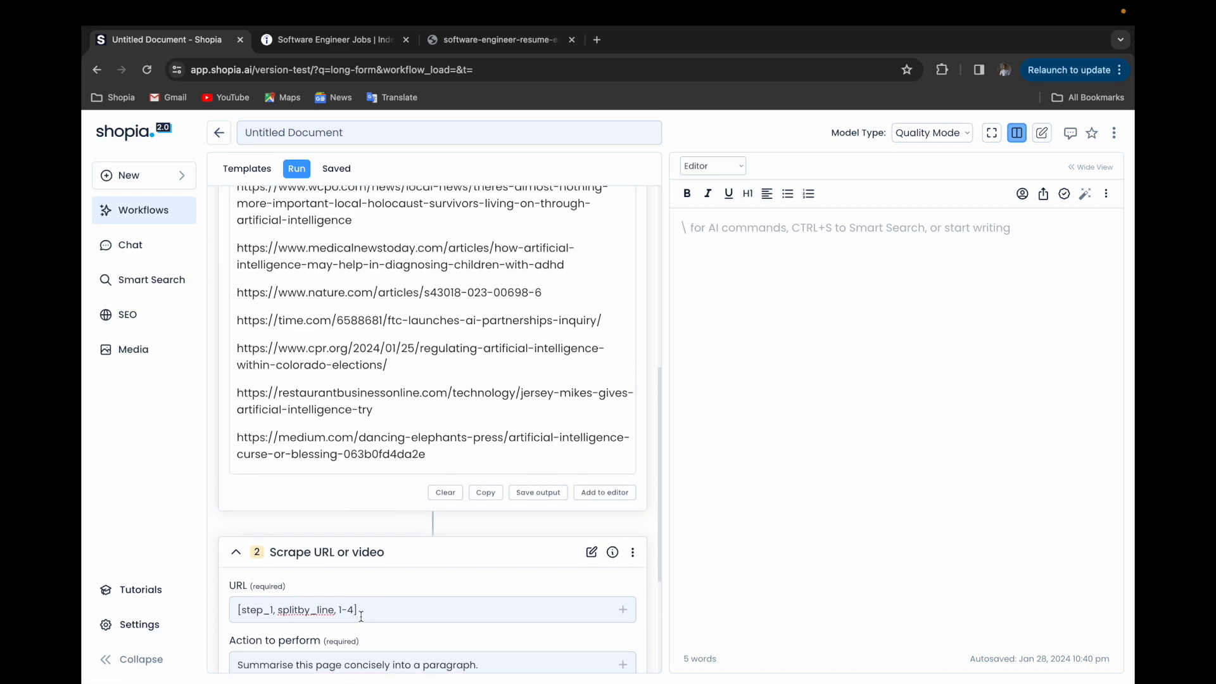
{"action": "scroll", "coordinate": [360, 608], "scroll_direction": "up", "scroll_amount": 7}
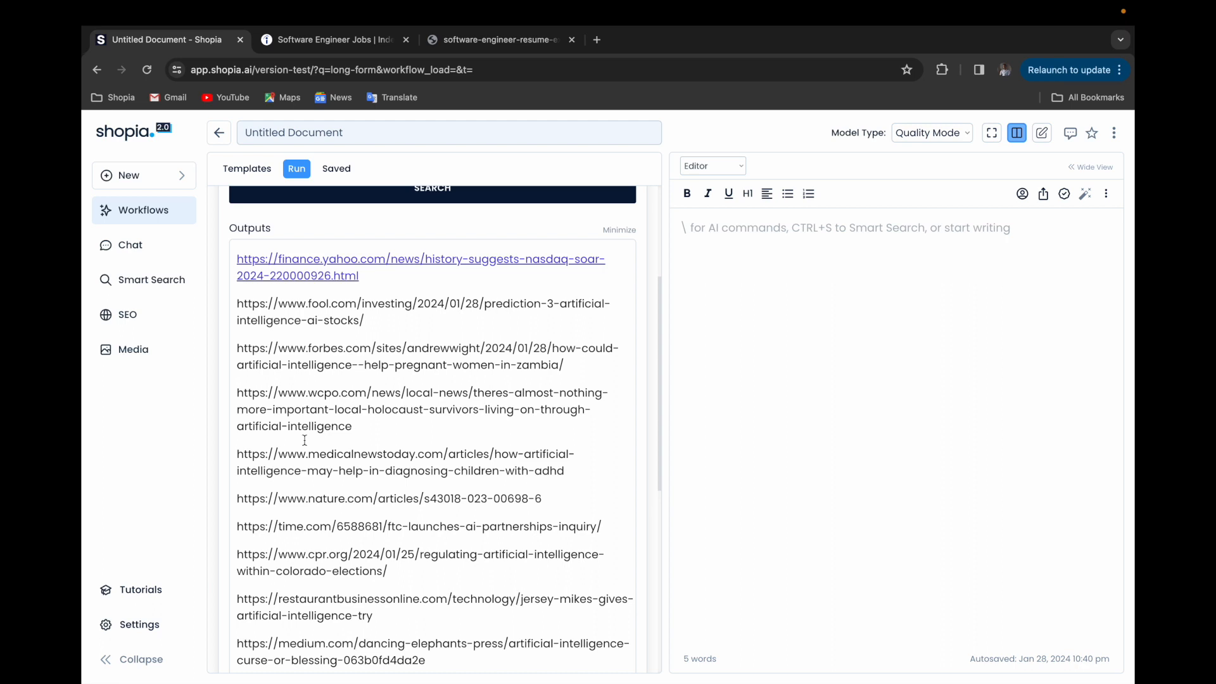
{"action": "scroll", "coordinate": [335, 404], "scroll_direction": "down", "scroll_amount": 1}
{"action": "scroll", "coordinate": [336, 404], "scroll_direction": "down", "scroll_amount": 8}
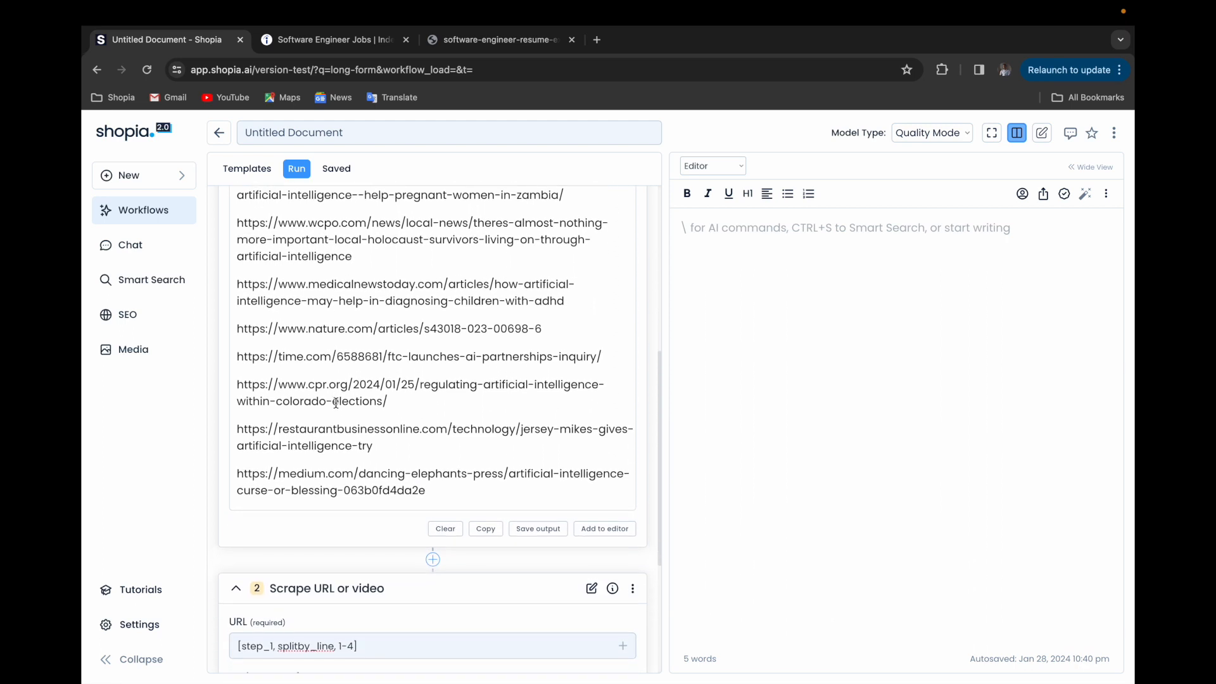
{"action": "scroll", "coordinate": [335, 404], "scroll_direction": "down", "scroll_amount": 3}
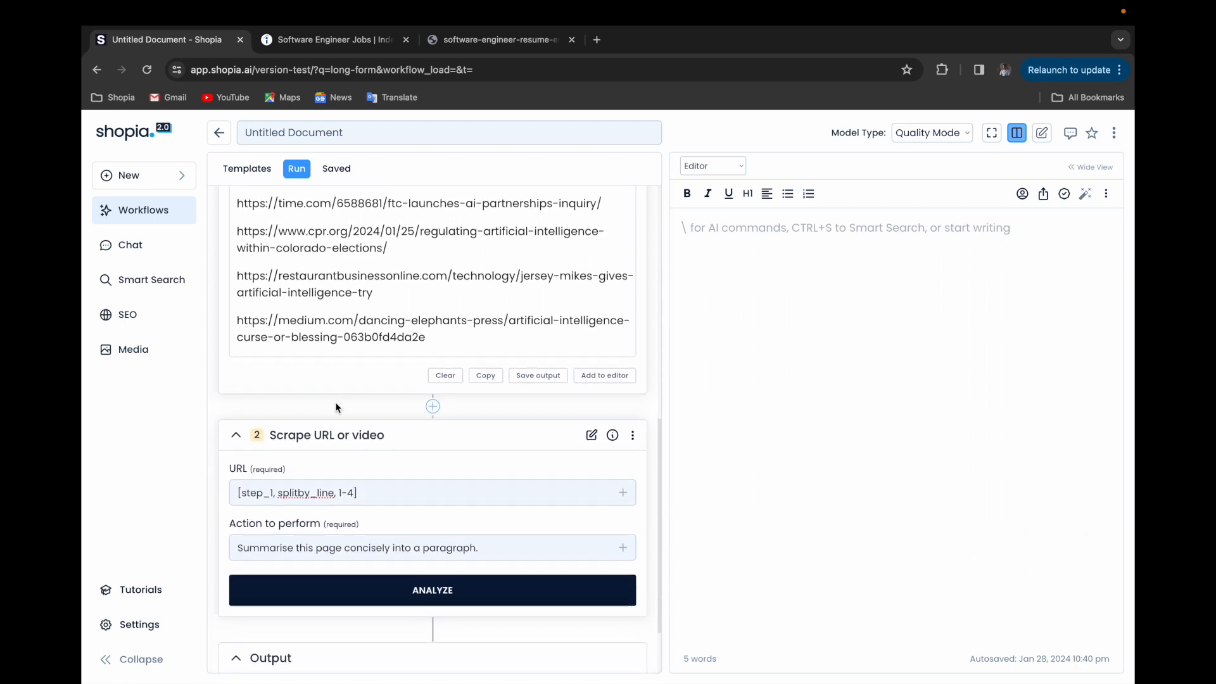
- Write the variable examples [step_n] and [step_n, splitby_line] on separate lines in the document editor
{"action": "left_click", "coordinate": [796, 230]}
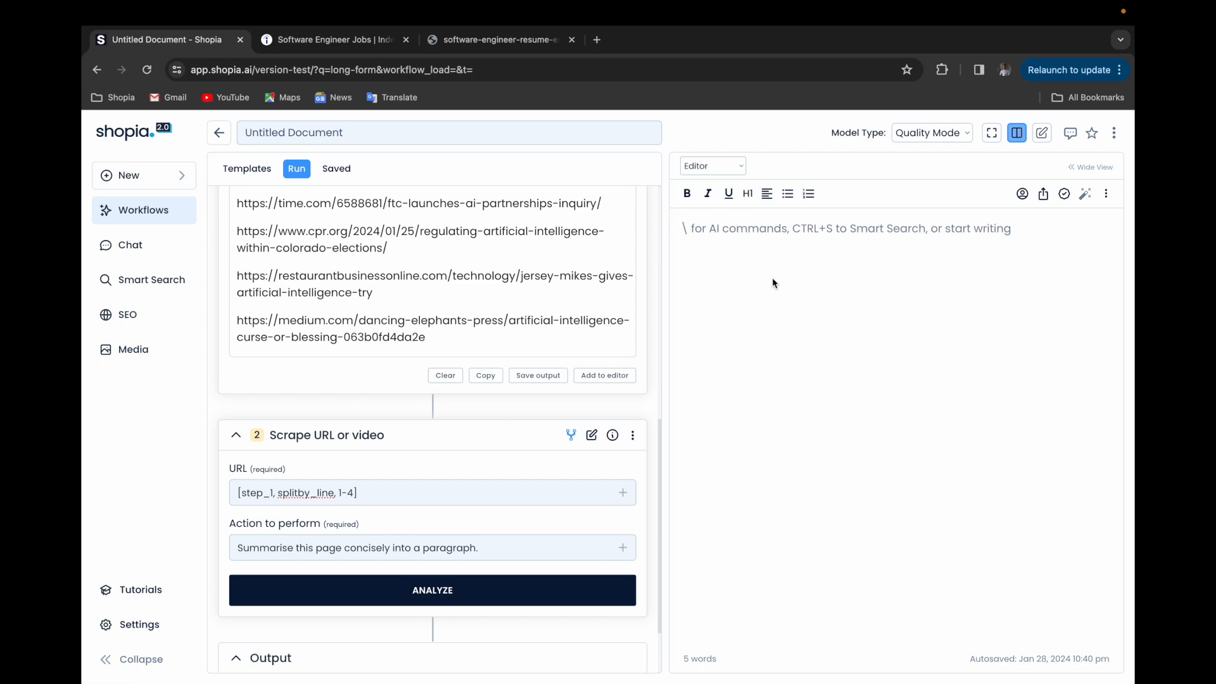
{"action": "type", "text": "[s"}
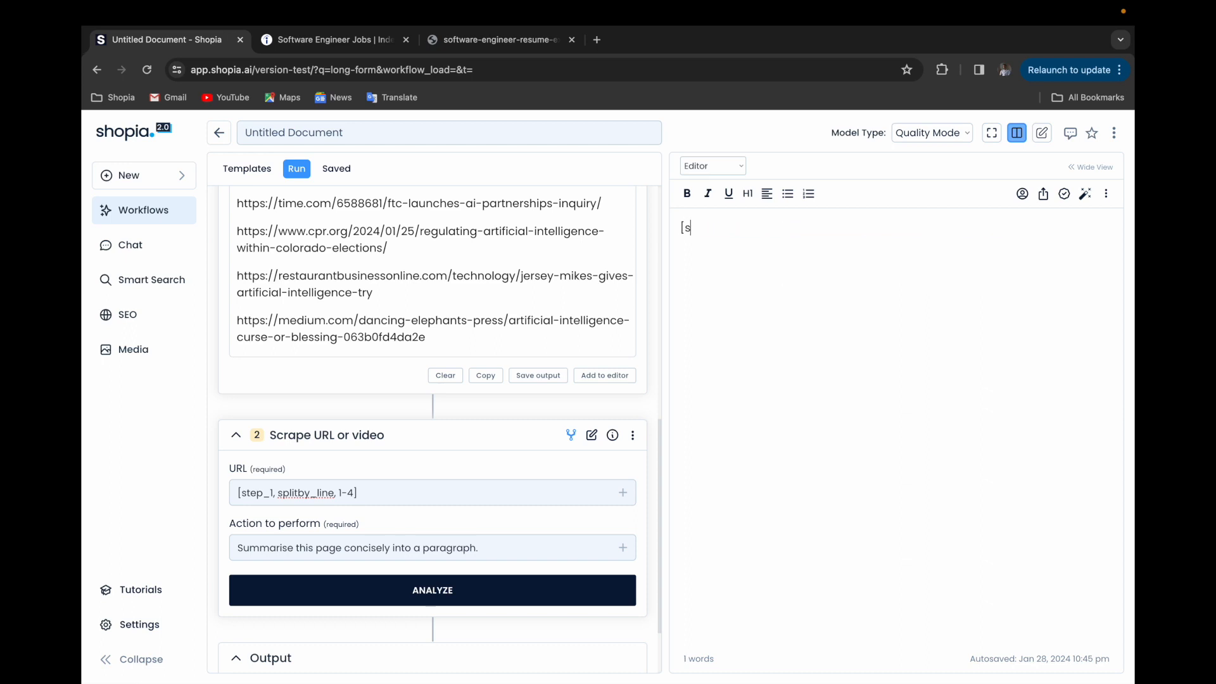
{"action": "type", "text": "tep_n]"}
{"action": "key", "text": "Return"}
{"action": "type", "text": "[step_n, splitby"}
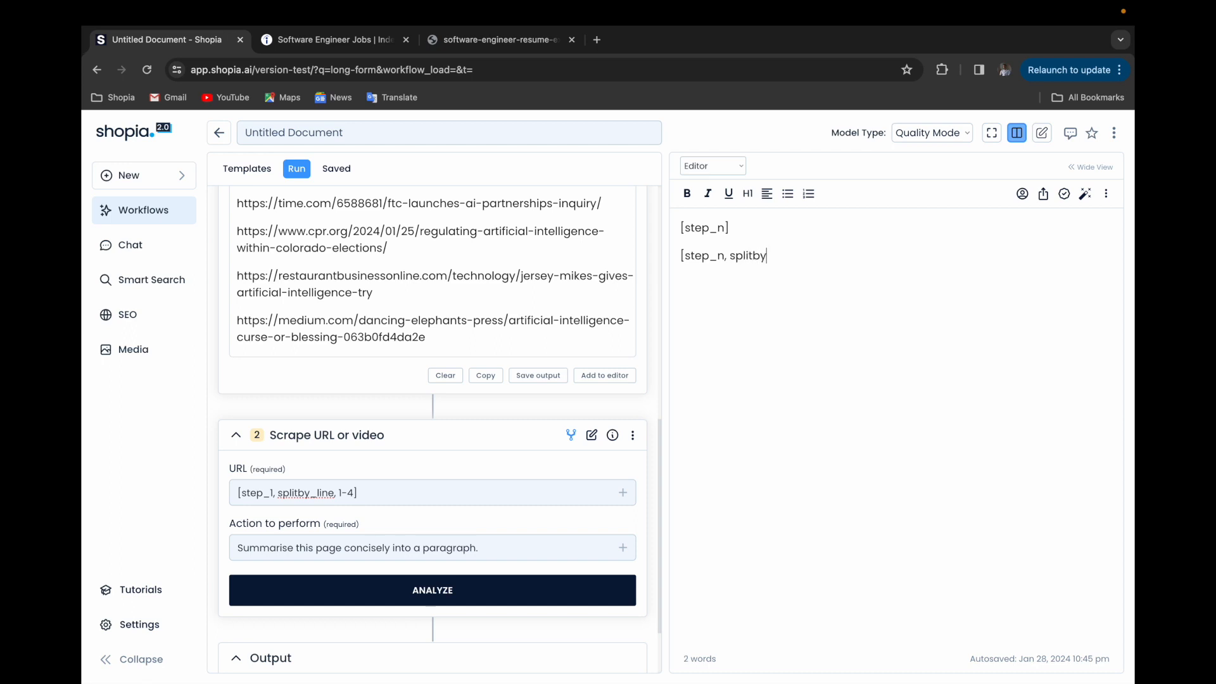
{"action": "type", "text": "_line]"}
- Duplicate the [step_n, splitby_line] example on a new line and change the copy to [step_n, splitby_list]
{"action": "left_click_drag", "start_coordinate": [818, 258], "coordinate": [679, 257]}
{"action": "key", "text": "ctrl+c"}
{"action": "left_click", "coordinate": [823, 258]}
{"action": "key", "text": "Return"}
{"action": "key", "text": "ctrl+v"}
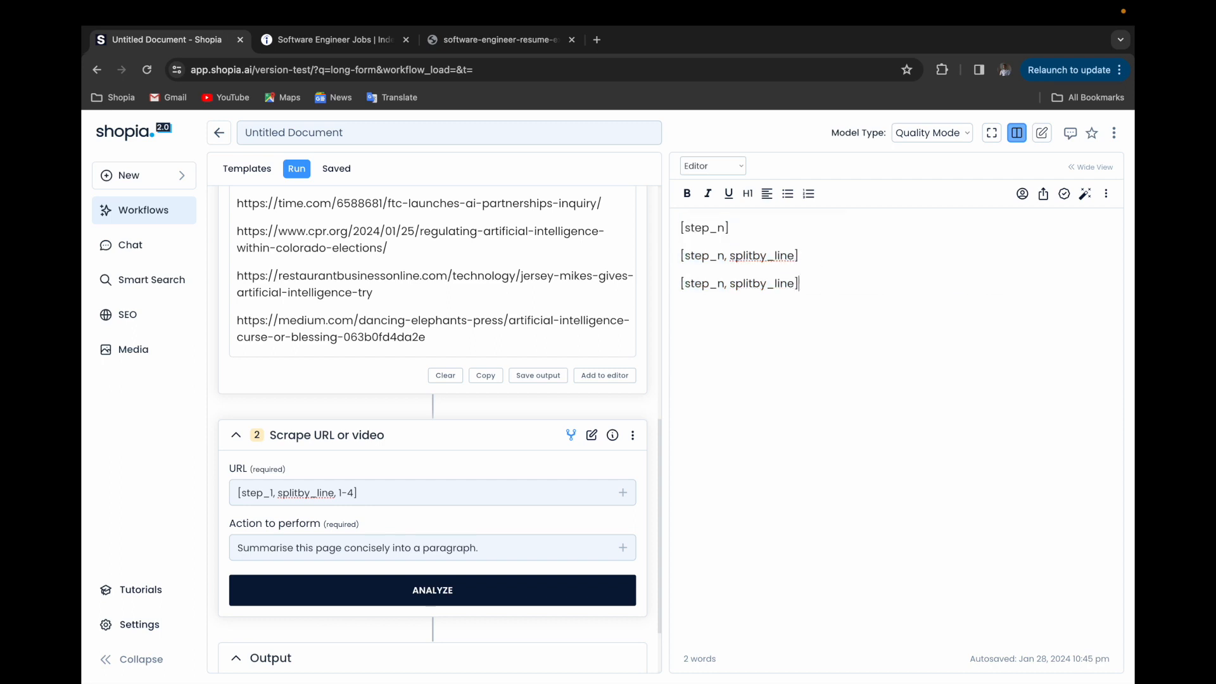
{"action": "triple_click", "coordinate": [791, 284]}
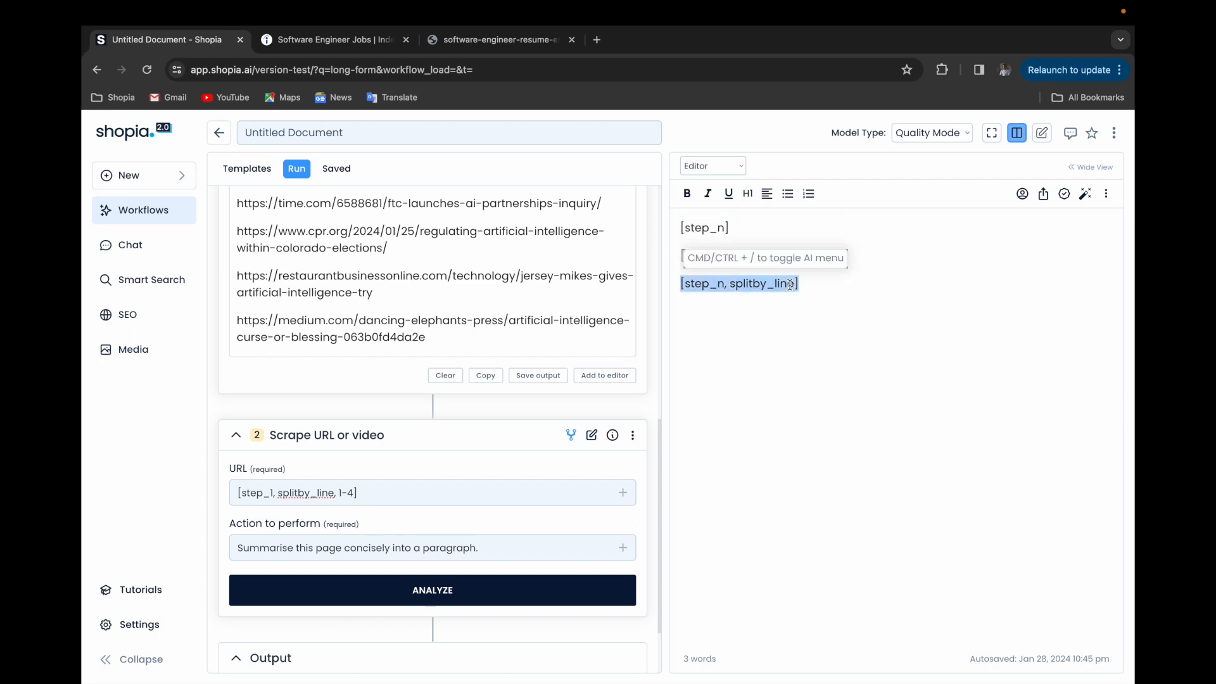
{"action": "left_click", "coordinate": [790, 284]}
{"action": "key", "text": "BackSpace"}
{"action": "key", "text": "BackSpace"}
{"action": "type", "text": "st"}
- Start a bullet below the variable examples and add the line [split_n, splitby_xyz] under [step_n, splitby_list]
{"action": "key", "text": "Return"}
{"action": "key", "text": "Return"}
{"action": "type", "text": "-"}
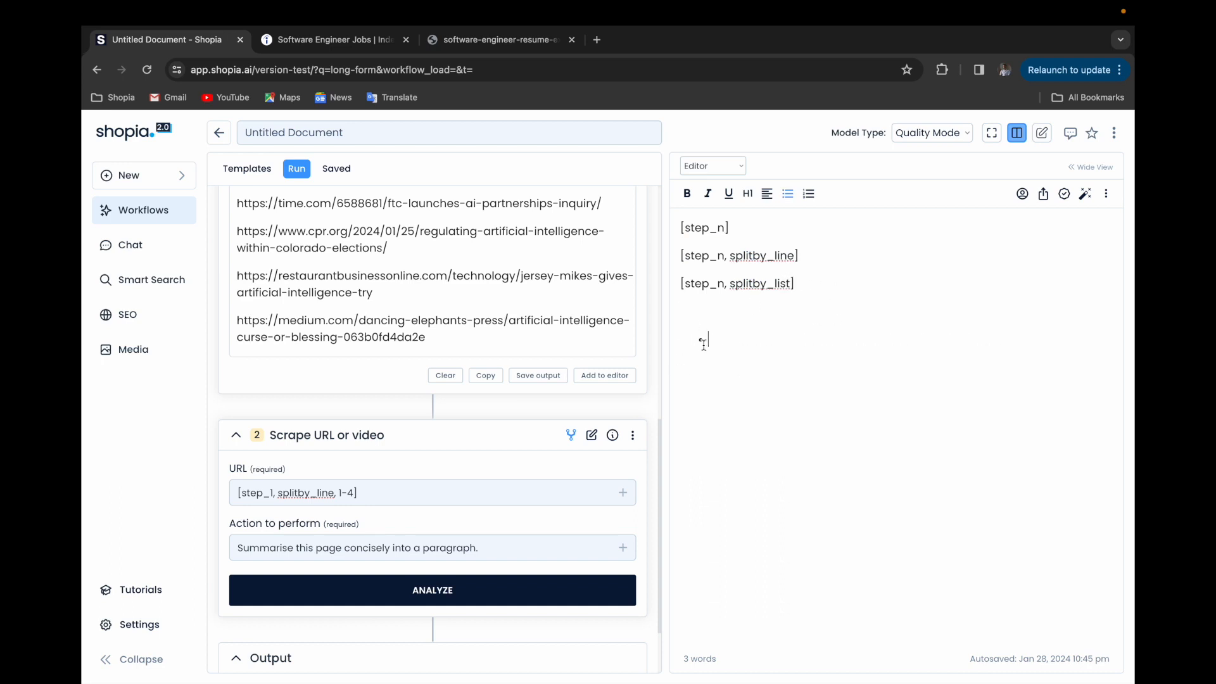
{"action": "left_click", "coordinate": [802, 285]}
{"action": "key", "text": "Return"}
{"action": "type", "text": "[split_n, splitby_#"}
{"action": "key", "text": "BackSpace"}
{"action": "type", "text": "xyz"}
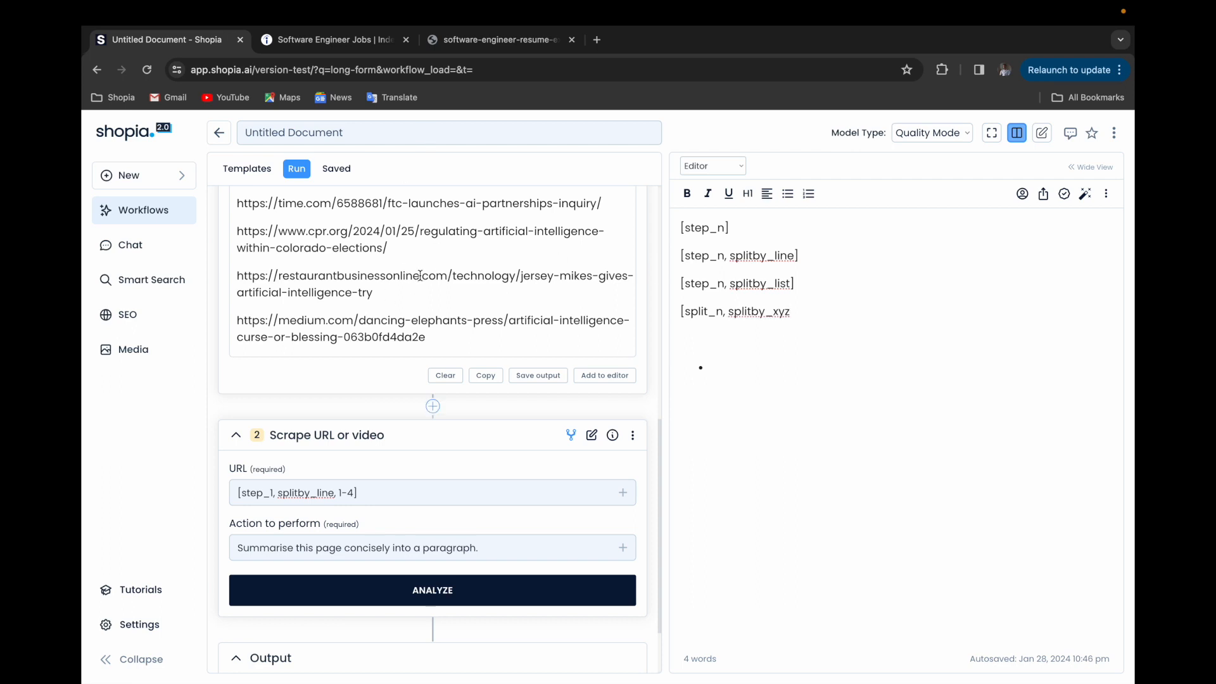
{"action": "type", "text": "]"}
- Change the model type to Fast Mode and run the analysis of the scrape step
{"action": "scroll", "coordinate": [497, 552], "scroll_direction": "down", "scroll_amount": 1}
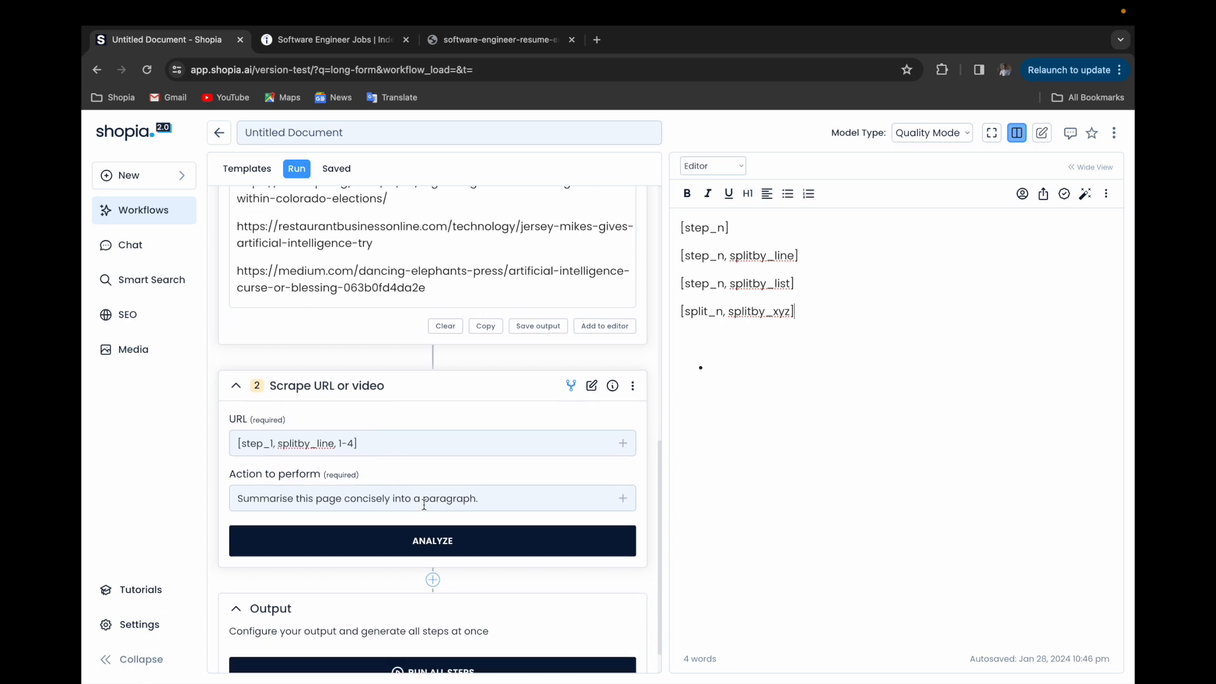
{"action": "left_click", "coordinate": [931, 133]}
{"action": "left_click", "coordinate": [924, 117]}
{"action": "scroll", "coordinate": [588, 539], "scroll_direction": "down", "scroll_amount": 1}
{"action": "left_click", "coordinate": [630, 513]}
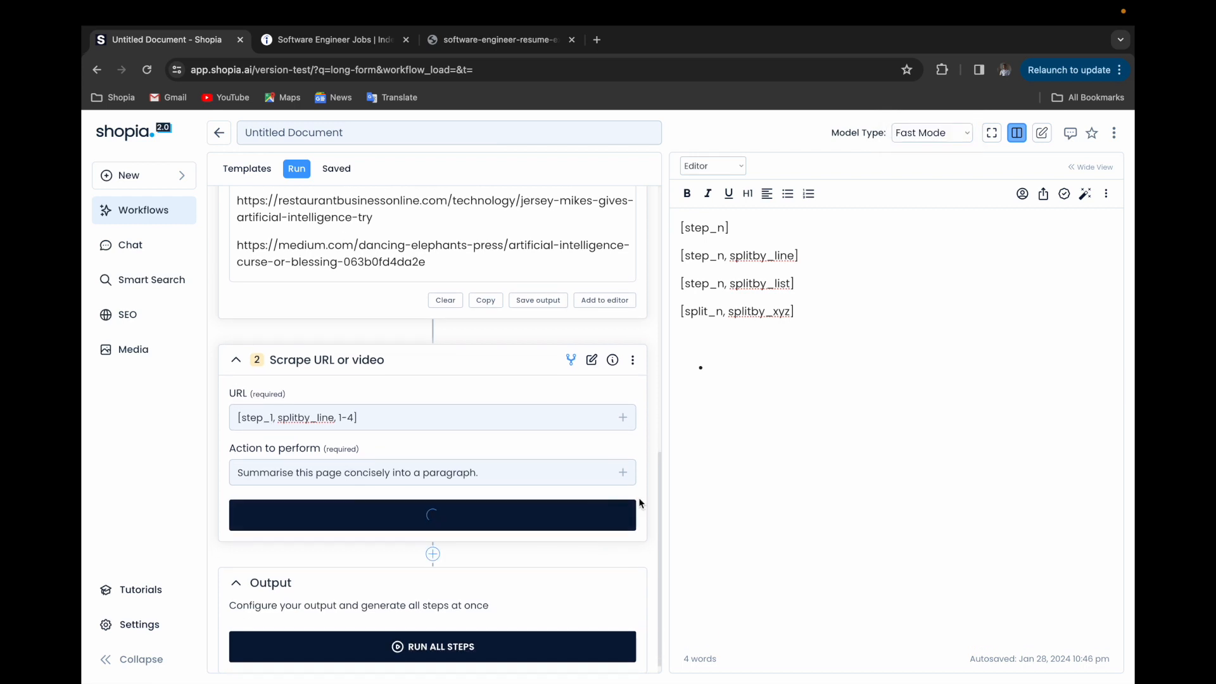
- Review the article summaries in the scrape step's output and compare them with the links from the search step
{"action": "scroll", "coordinate": [639, 497], "scroll_direction": "up", "scroll_amount": 5}
{"action": "scroll", "coordinate": [453, 252], "scroll_direction": "up", "scroll_amount": 2}
{"action": "scroll", "coordinate": [450, 256], "scroll_direction": "down", "scroll_amount": 4}
{"action": "scroll", "coordinate": [446, 261], "scroll_direction": "up", "scroll_amount": 2}
{"action": "scroll", "coordinate": [500, 263], "scroll_direction": "down", "scroll_amount": 5}
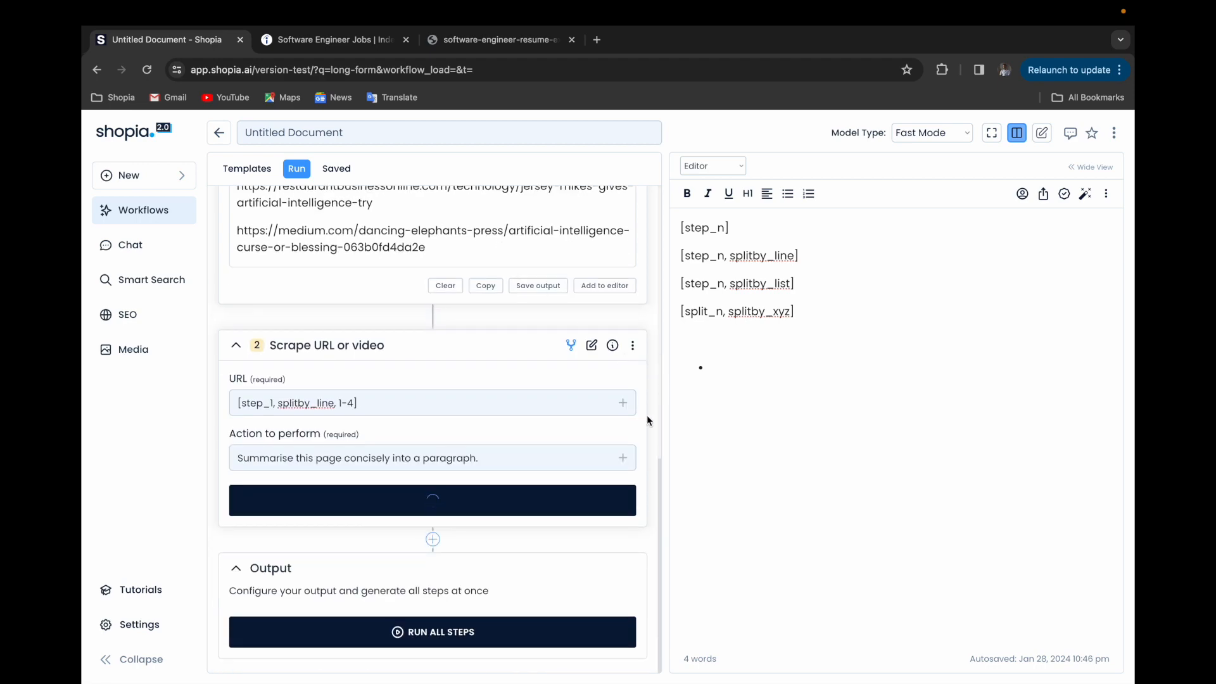
{"action": "scroll", "coordinate": [647, 417], "scroll_direction": "down", "scroll_amount": 3}
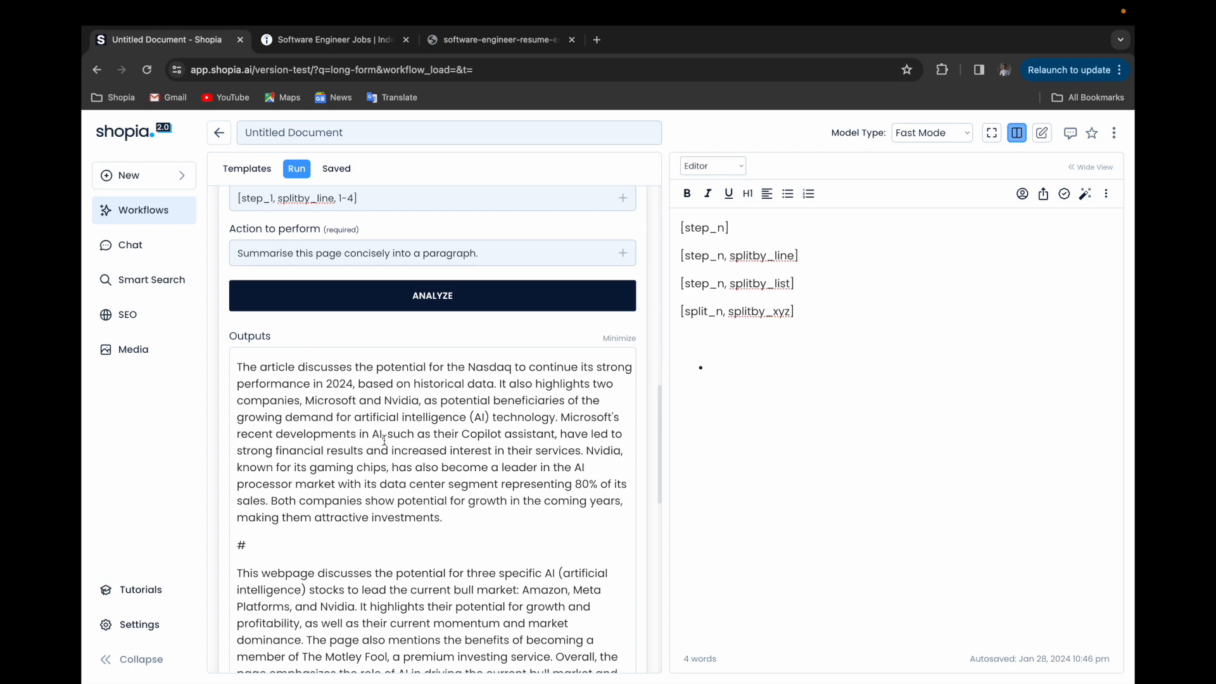
{"action": "scroll", "coordinate": [384, 441], "scroll_direction": "up", "scroll_amount": 1}
{"action": "scroll", "coordinate": [384, 441], "scroll_direction": "up", "scroll_amount": 8}
{"action": "scroll", "coordinate": [355, 389], "scroll_direction": "down", "scroll_amount": 4}
{"action": "scroll", "coordinate": [356, 390], "scroll_direction": "down", "scroll_amount": 6}
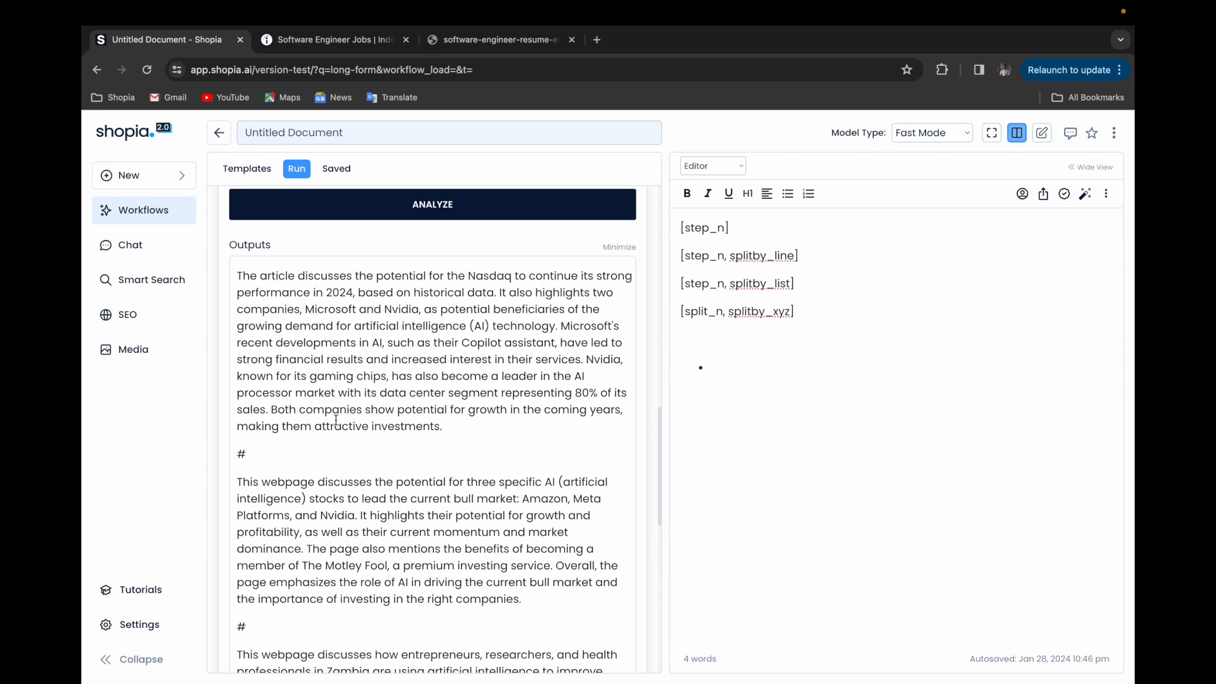
{"action": "scroll", "coordinate": [363, 442], "scroll_direction": "down", "scroll_amount": 1}
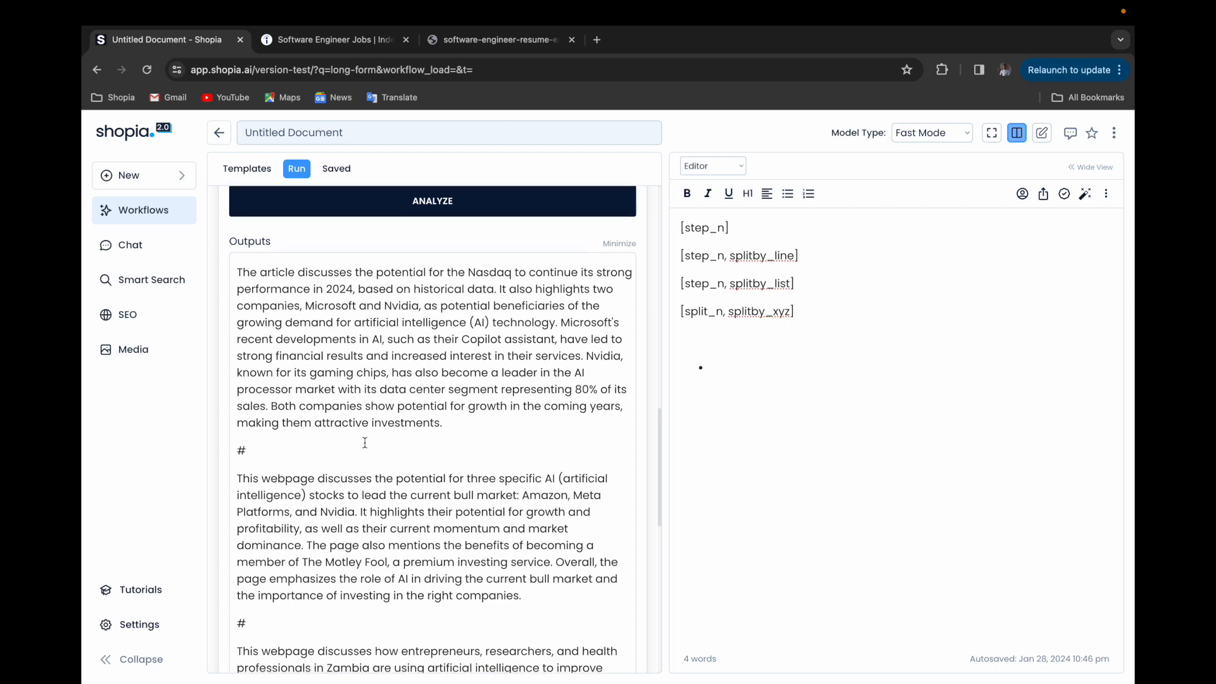
{"action": "scroll", "coordinate": [327, 326], "scroll_direction": "down", "scroll_amount": 4}
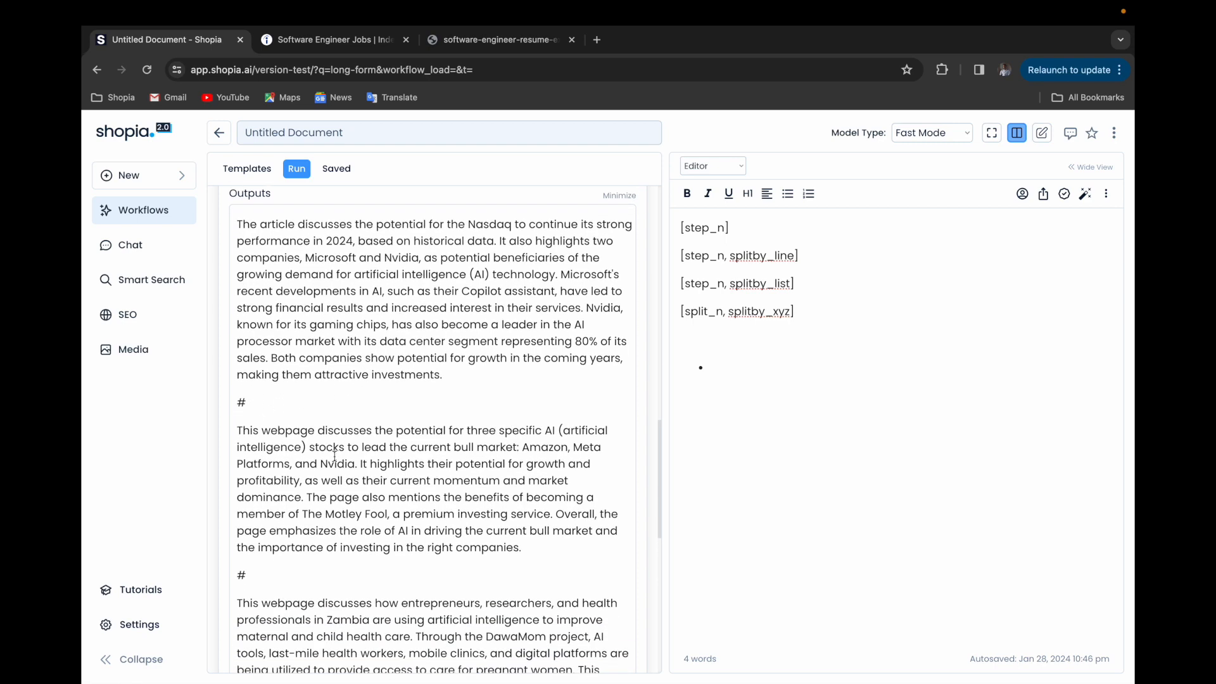
{"action": "scroll", "coordinate": [340, 476], "scroll_direction": "down", "scroll_amount": 3}
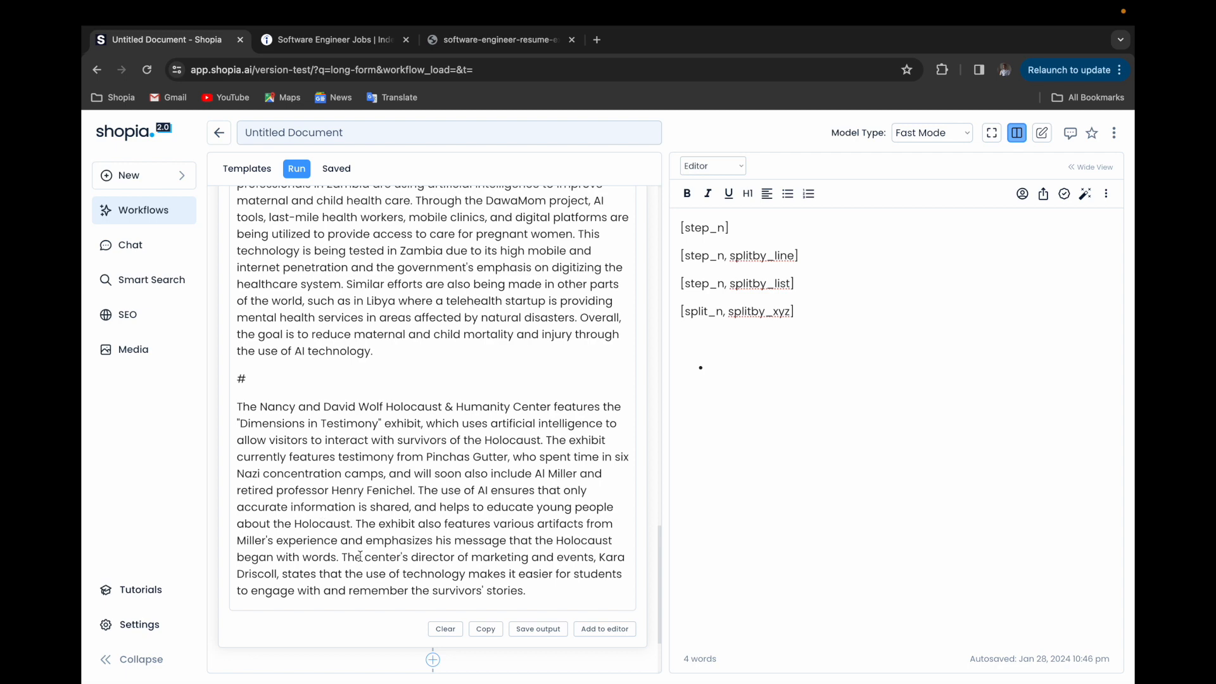
{"action": "scroll", "coordinate": [329, 443], "scroll_direction": "up", "scroll_amount": 1}
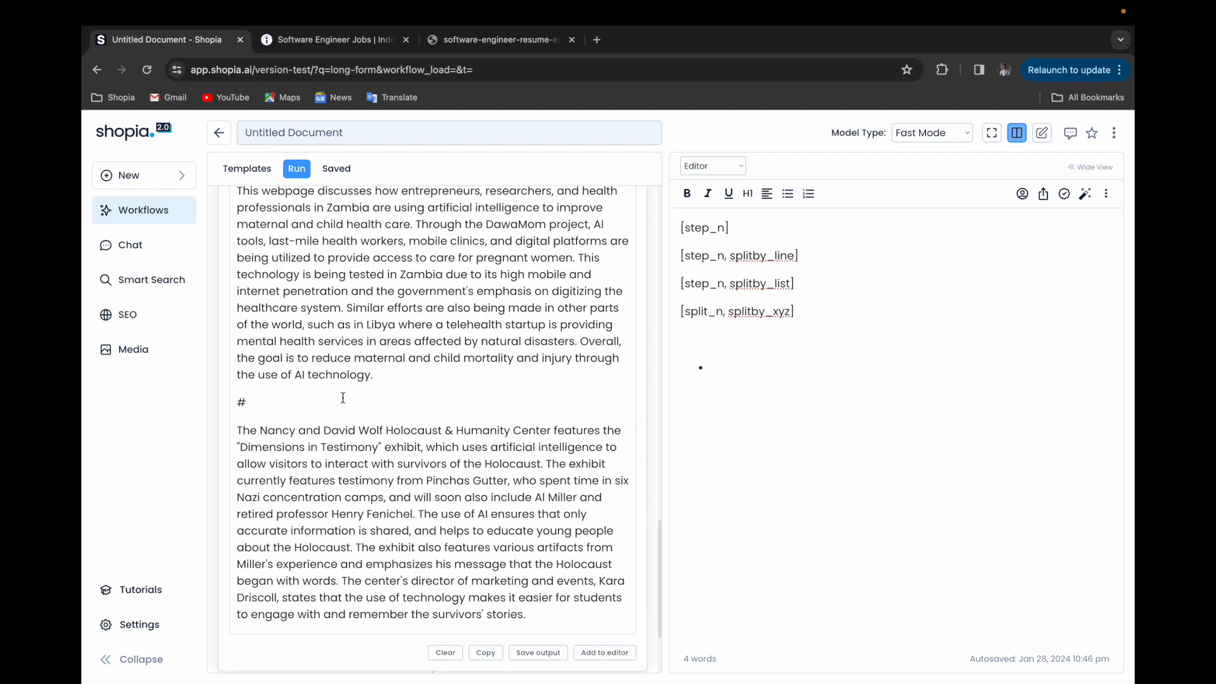
{"action": "scroll", "coordinate": [342, 398], "scroll_direction": "up", "scroll_amount": 8}
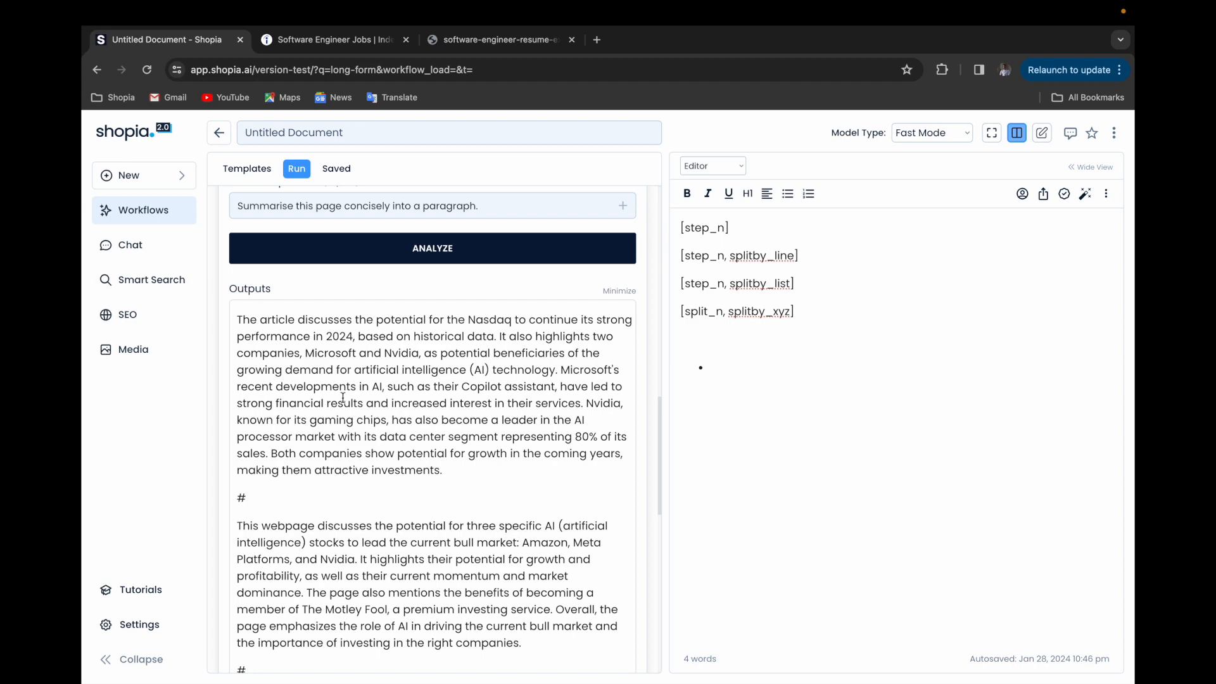
{"action": "scroll", "coordinate": [343, 398], "scroll_direction": "down", "scroll_amount": 10}
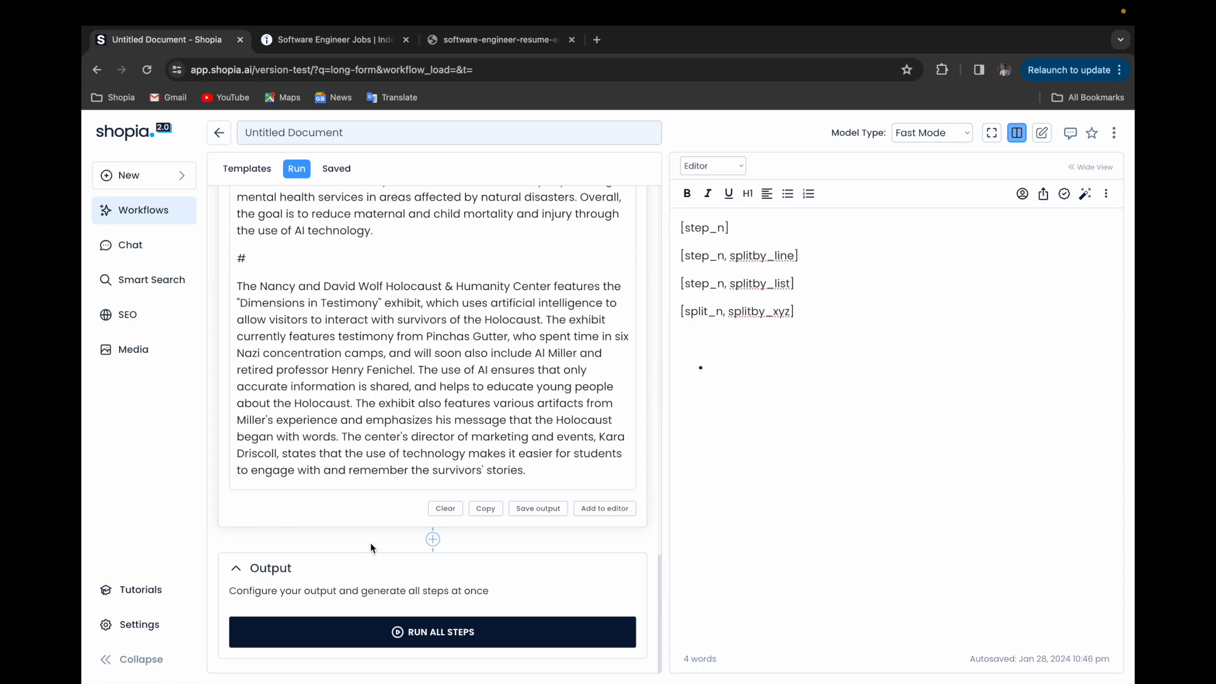
- Add a custom prompt step after the scrape step and start its prompt with "The following are summaries from various news articles:" followed by [step_2]
{"action": "left_click", "coordinate": [433, 540]}
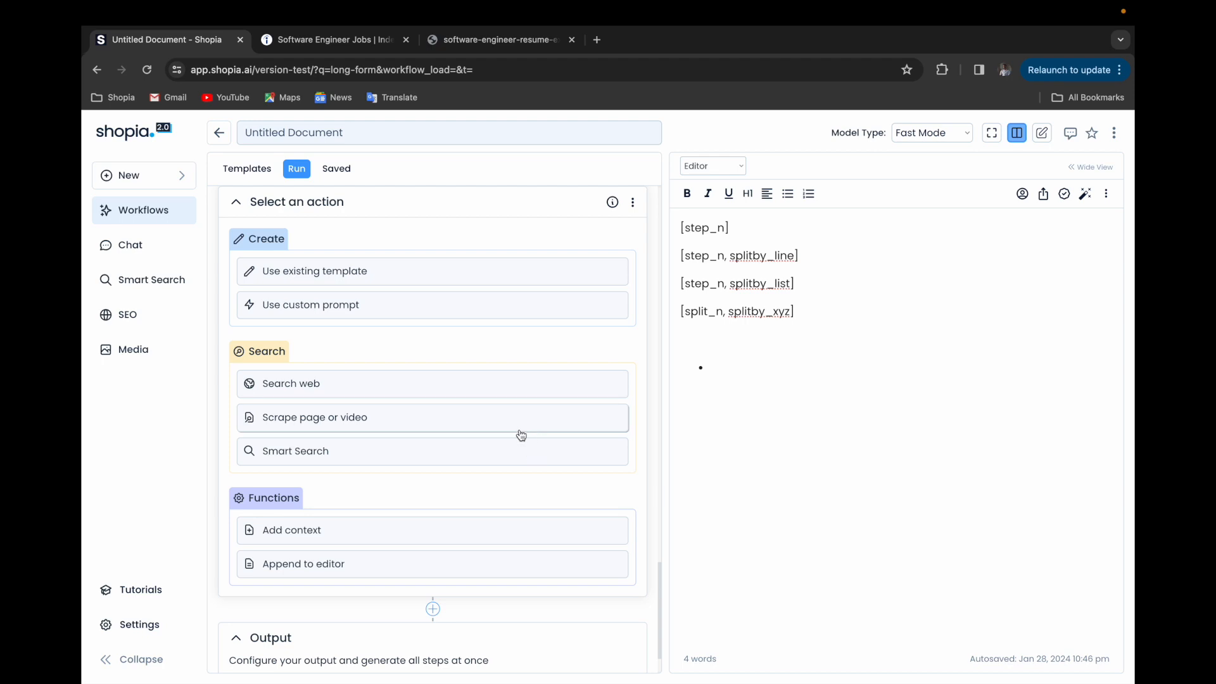
{"action": "left_click", "coordinate": [345, 311]}
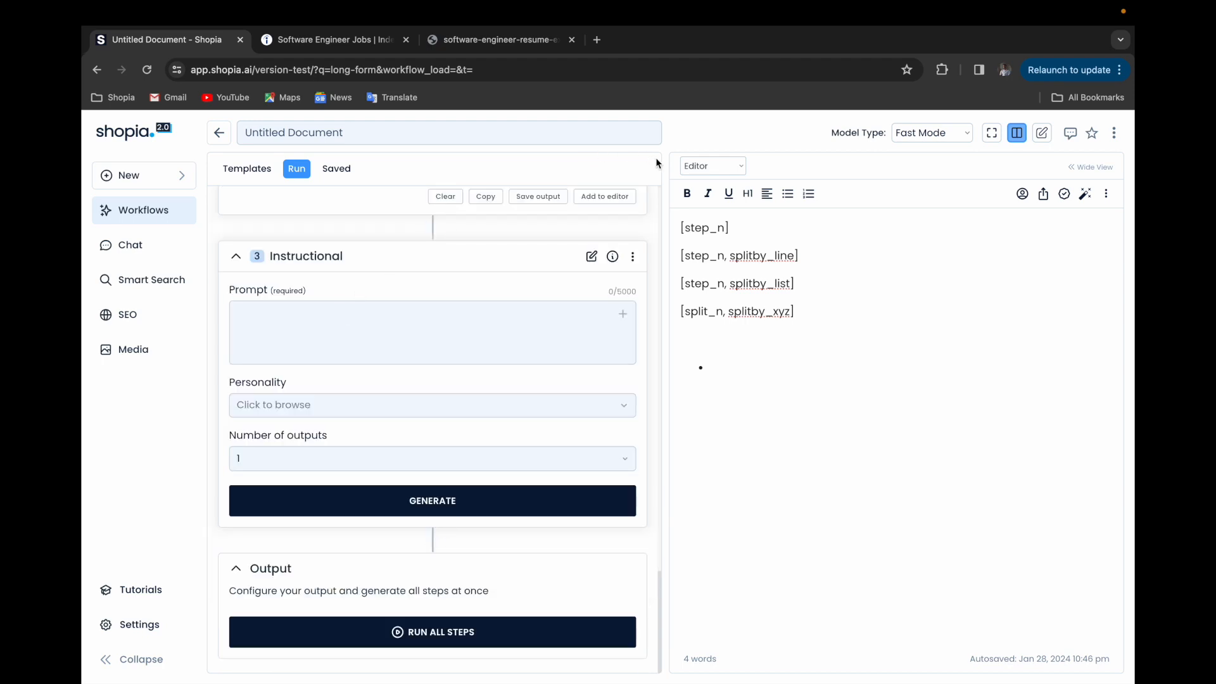
{"action": "left_click", "coordinate": [533, 340]}
{"action": "type", "text": "The following are summaries f"}
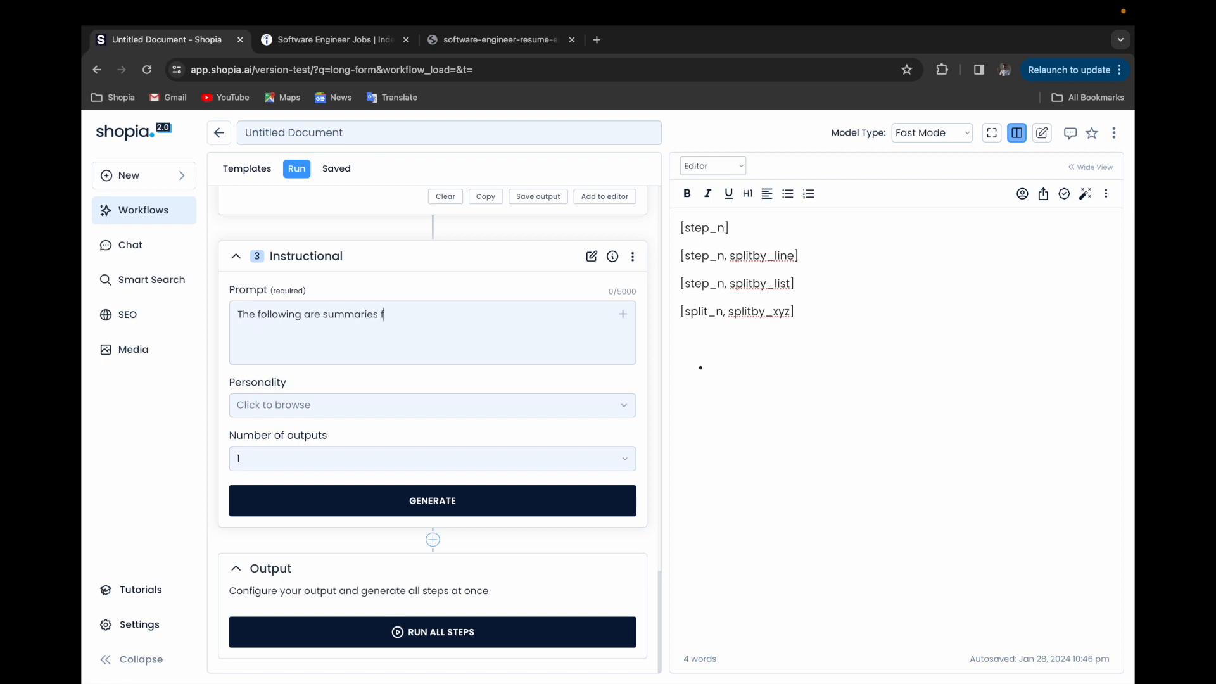
{"action": "type", "text": "rom various news articles:"}
{"action": "key", "text": "Return"}
{"action": "type", "text": "[step"}
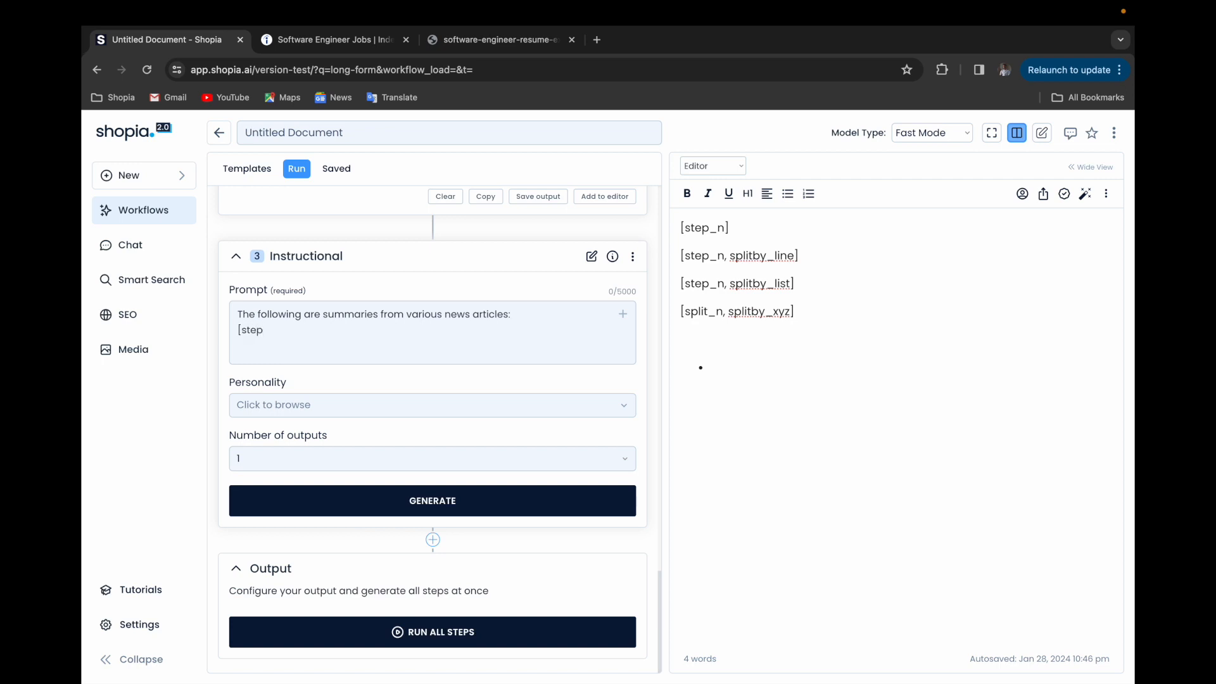
{"action": "type", "text": "_2"}
- Insert the scrape step's output variable into the prompt from the available step outputs and delete the duplicate [step_2]
{"action": "left_click", "coordinate": [623, 314]}
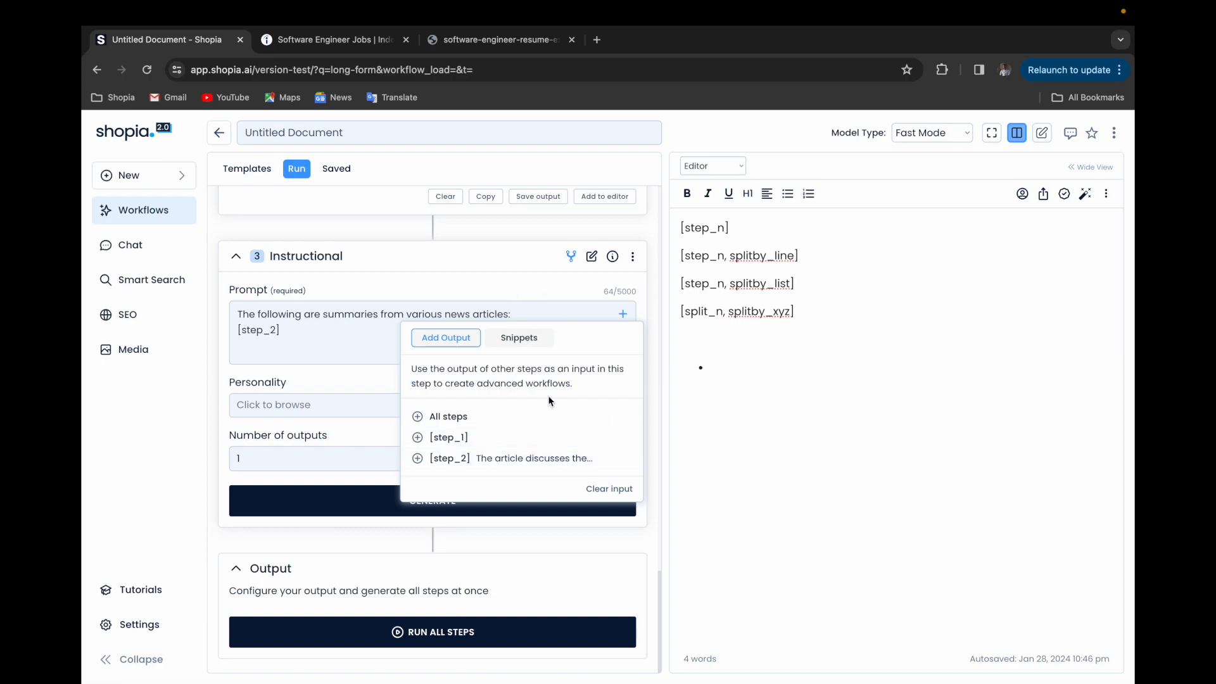
{"action": "scroll", "coordinate": [365, 382], "scroll_direction": "up", "scroll_amount": 12}
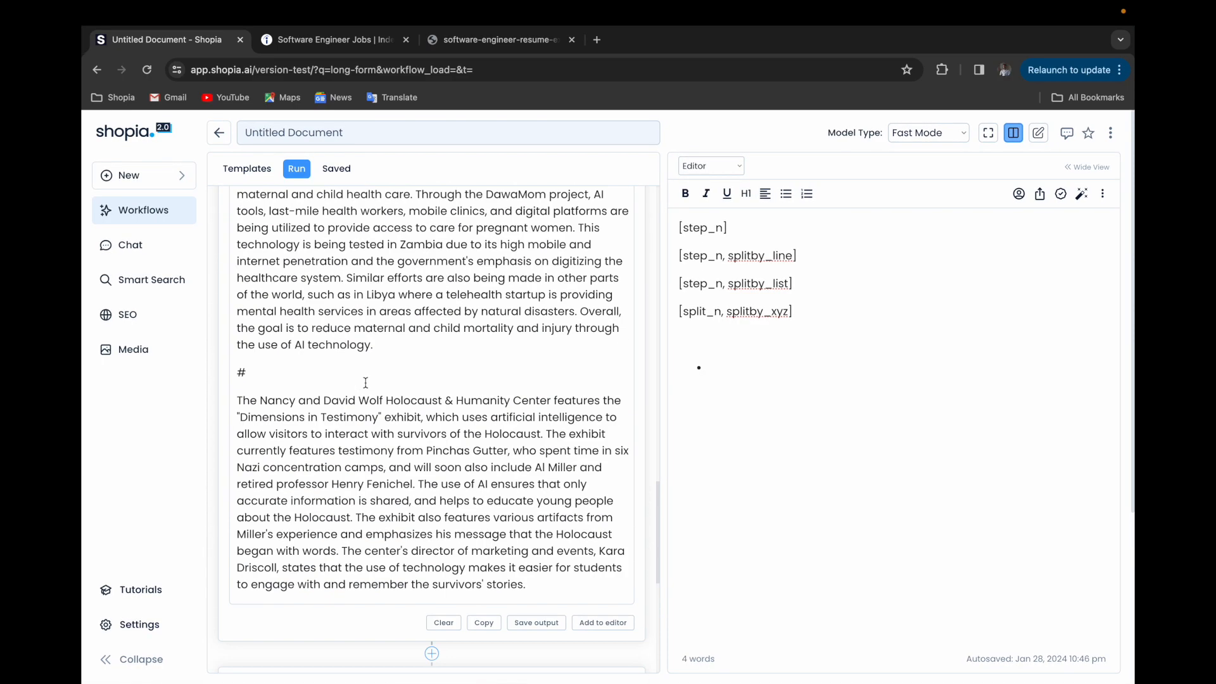
{"action": "scroll", "coordinate": [364, 381], "scroll_direction": "up", "scroll_amount": 4}
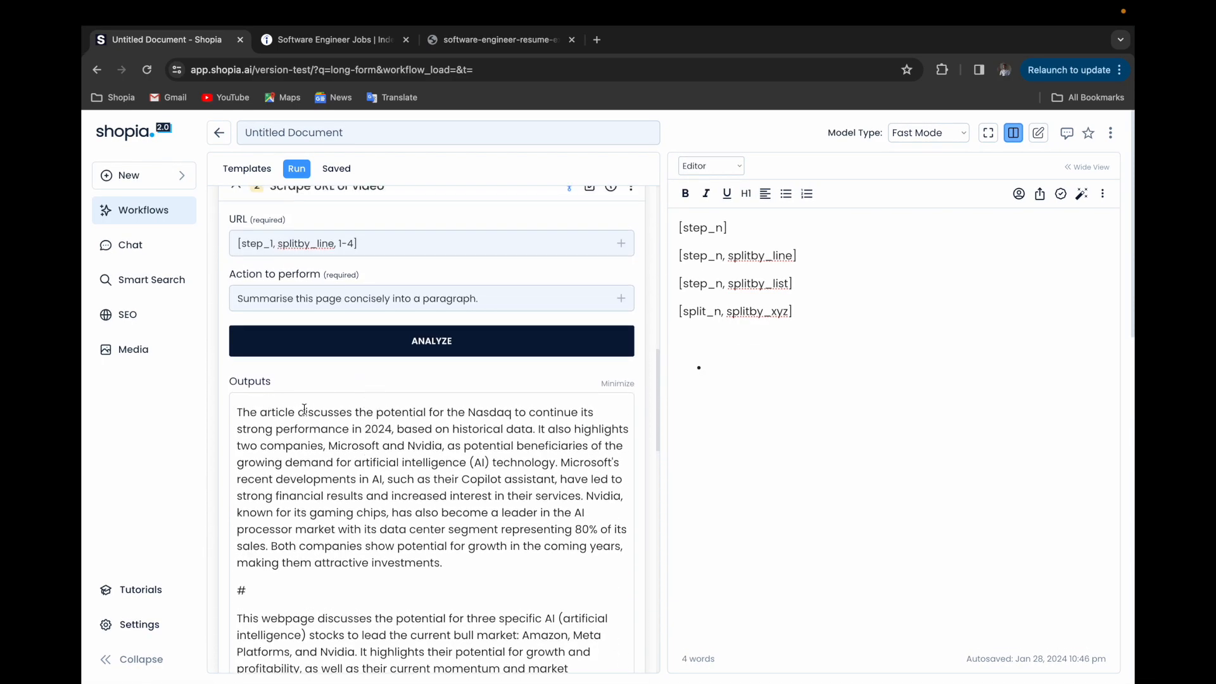
{"action": "scroll", "coordinate": [376, 416], "scroll_direction": "down", "scroll_amount": 15}
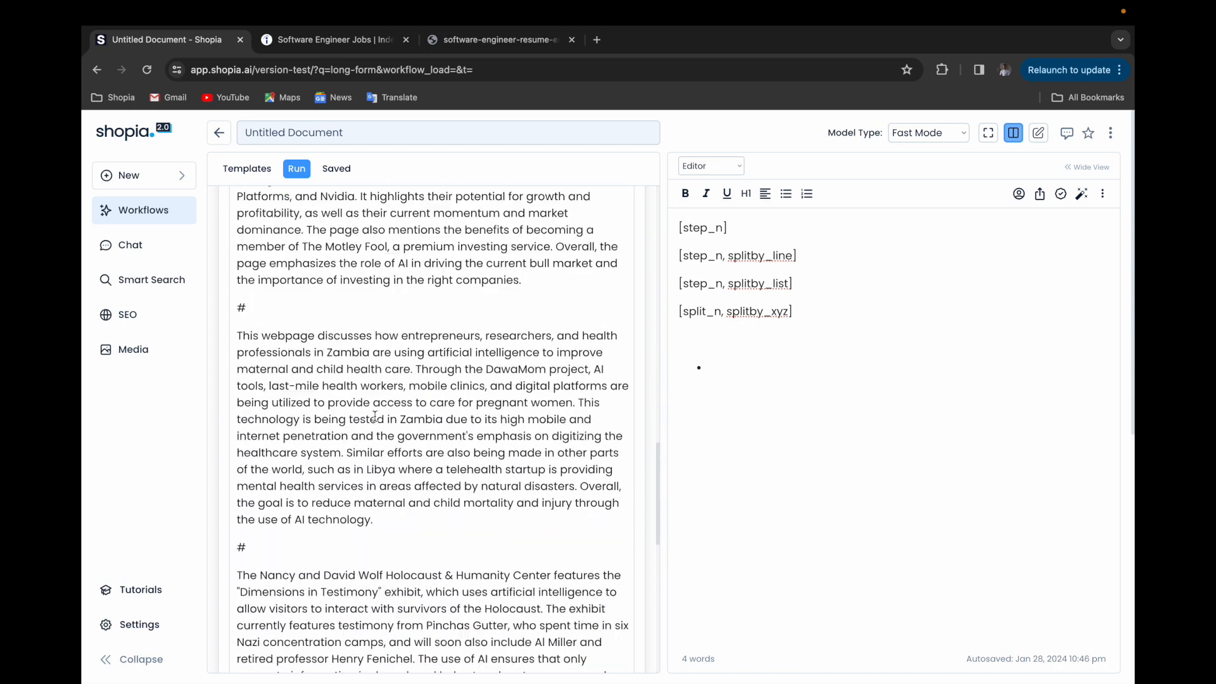
{"action": "scroll", "coordinate": [375, 416], "scroll_direction": "down", "scroll_amount": 2}
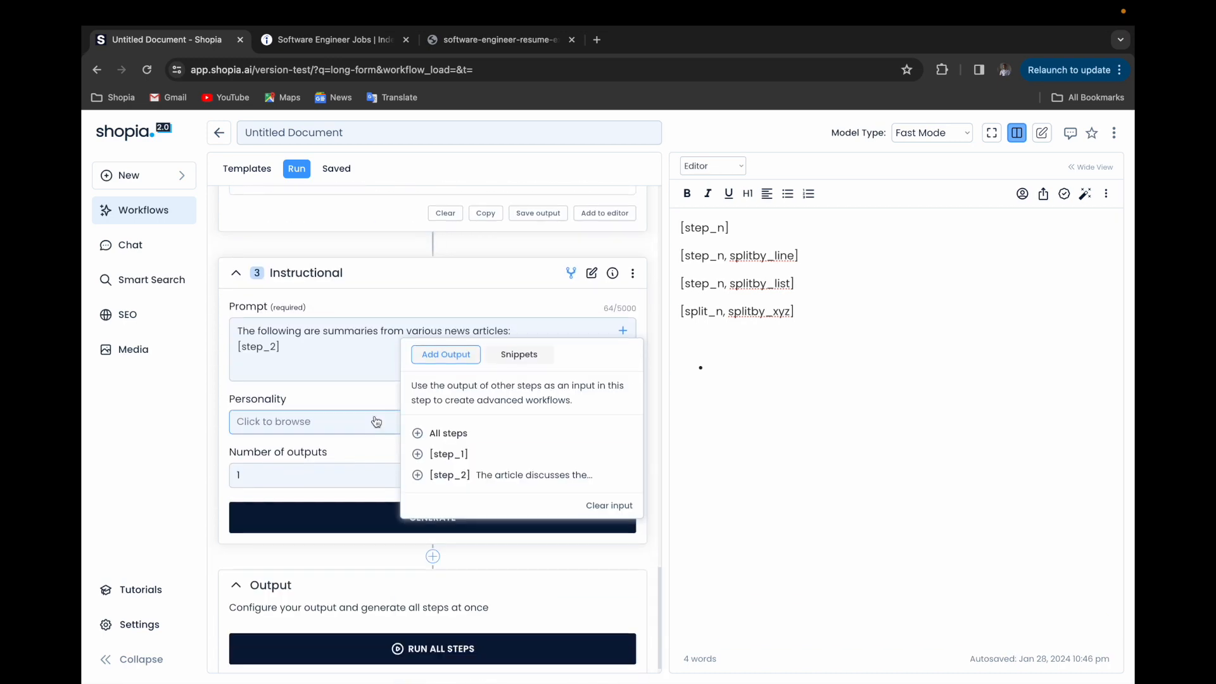
{"action": "left_click", "coordinate": [487, 472]}
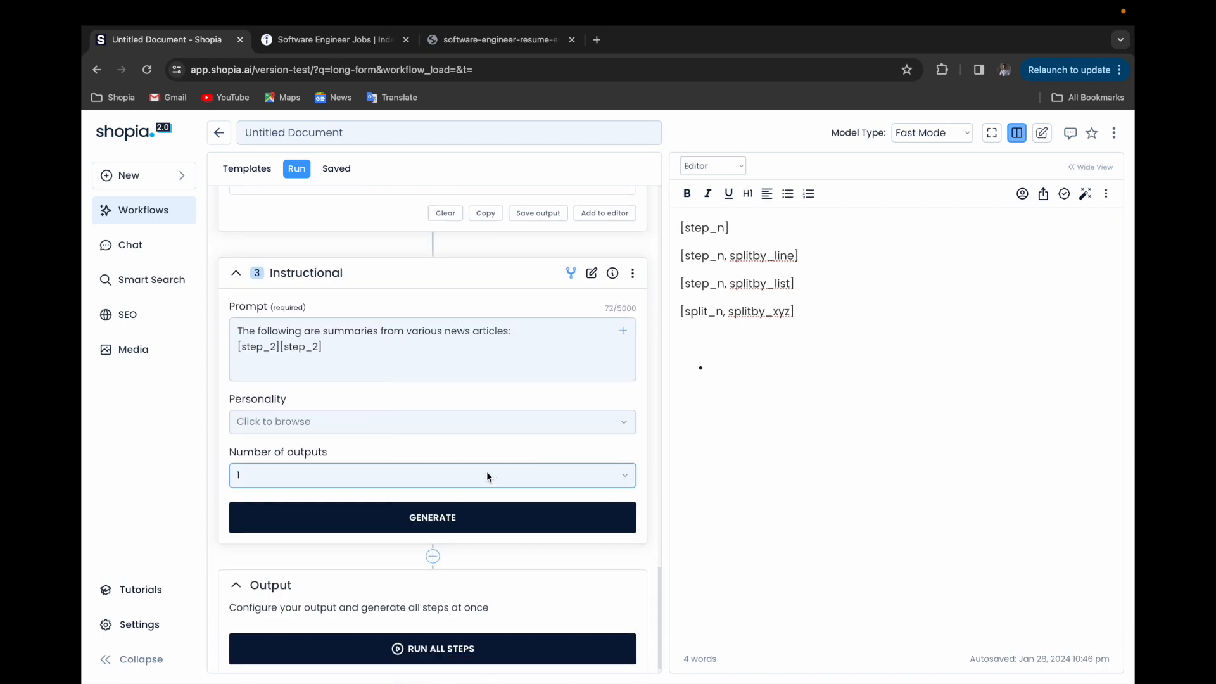
{"action": "left_click_drag", "start_coordinate": [279, 347], "coordinate": [228, 356]}
{"action": "key", "text": "BackSpace"}
- Complete the prompt below [step_2] with "Write a newsletter based on the above summaries. Make sure its engaging." and the closing line "NEWSLETTER:"
{"action": "left_click", "coordinate": [311, 358]}
{"action": "key", "text": "Return"}
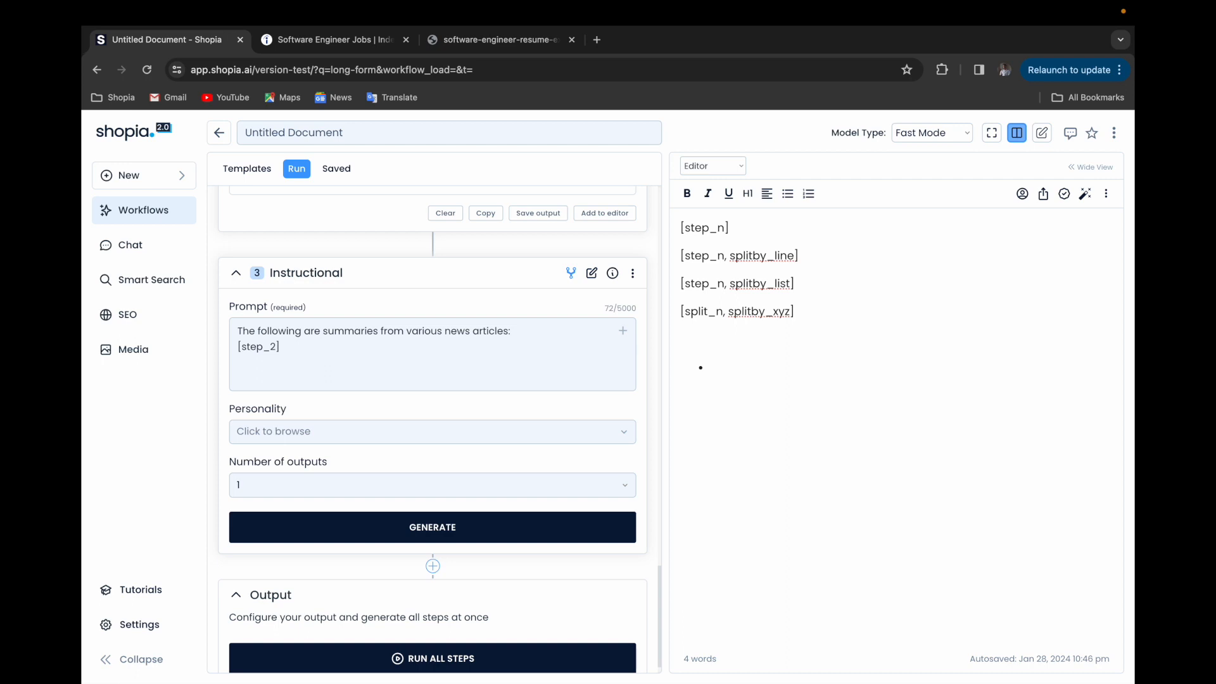
{"action": "type", "text": "Create"}
{"action": "key", "text": "BackSpace"}
{"action": "key", "text": "BackSpace"}
{"action": "key", "text": "BackSpace"}
{"action": "key", "text": "BackSpace"}
{"action": "key", "text": "BackSpace"}
{"action": "key", "text": "BackSpace"}
{"action": "type", "text": "Write a newsletter based on the"}
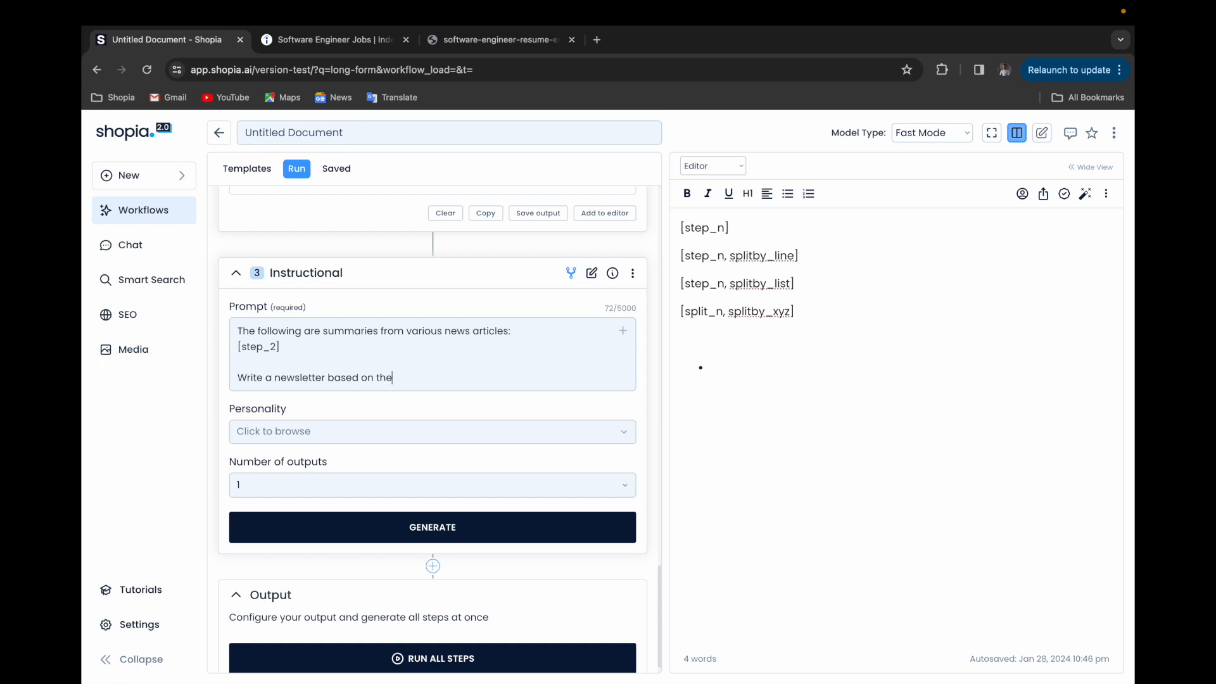
{"action": "type", "text": " above summaries. Make sure its ingaging"}
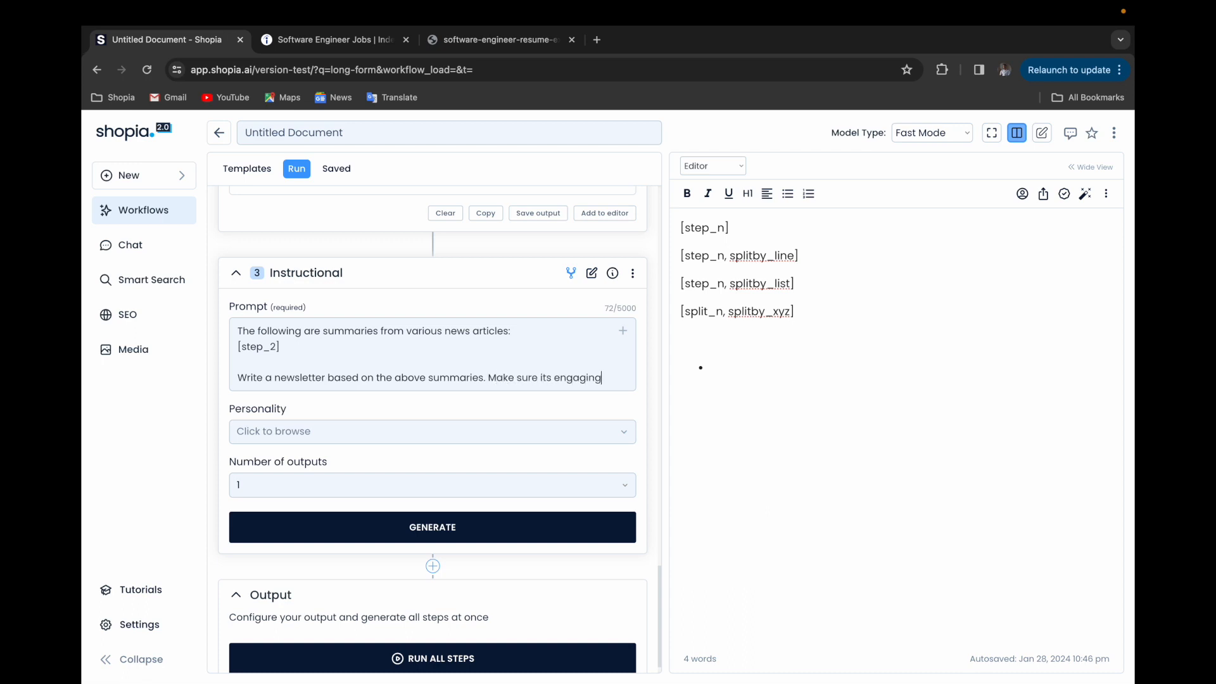
{"action": "type", "text": "."}
{"action": "key", "text": "Return"}
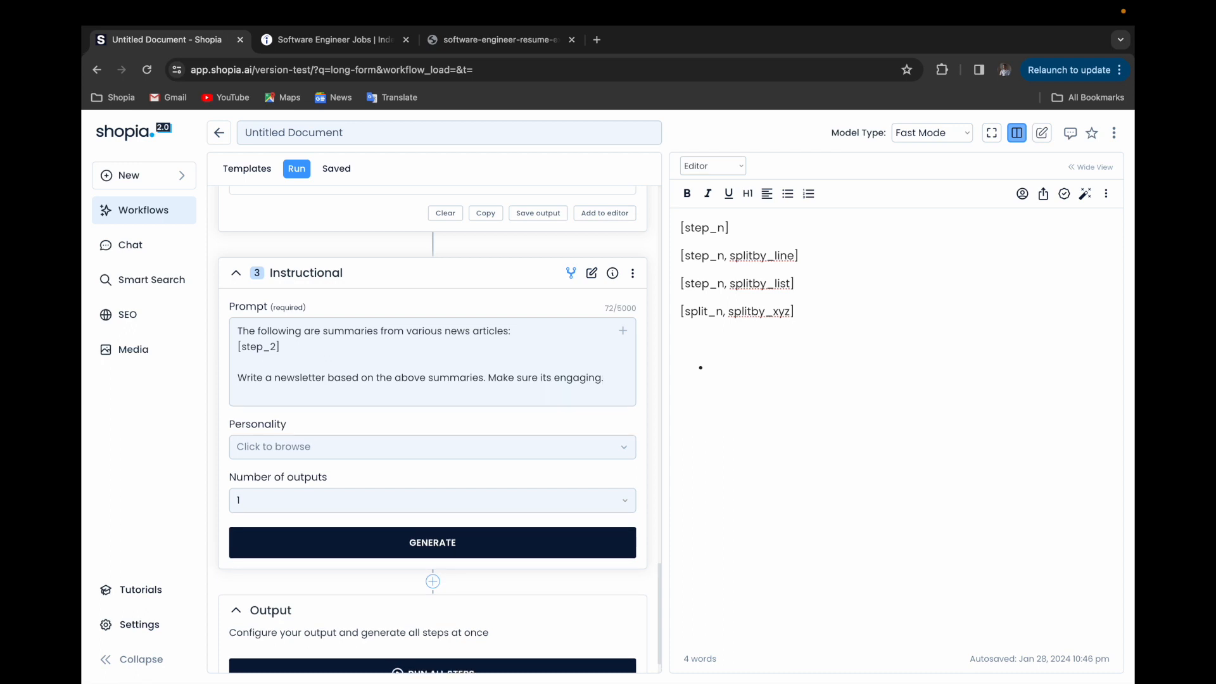
{"action": "type", "text": "NEWSLETTER:"}
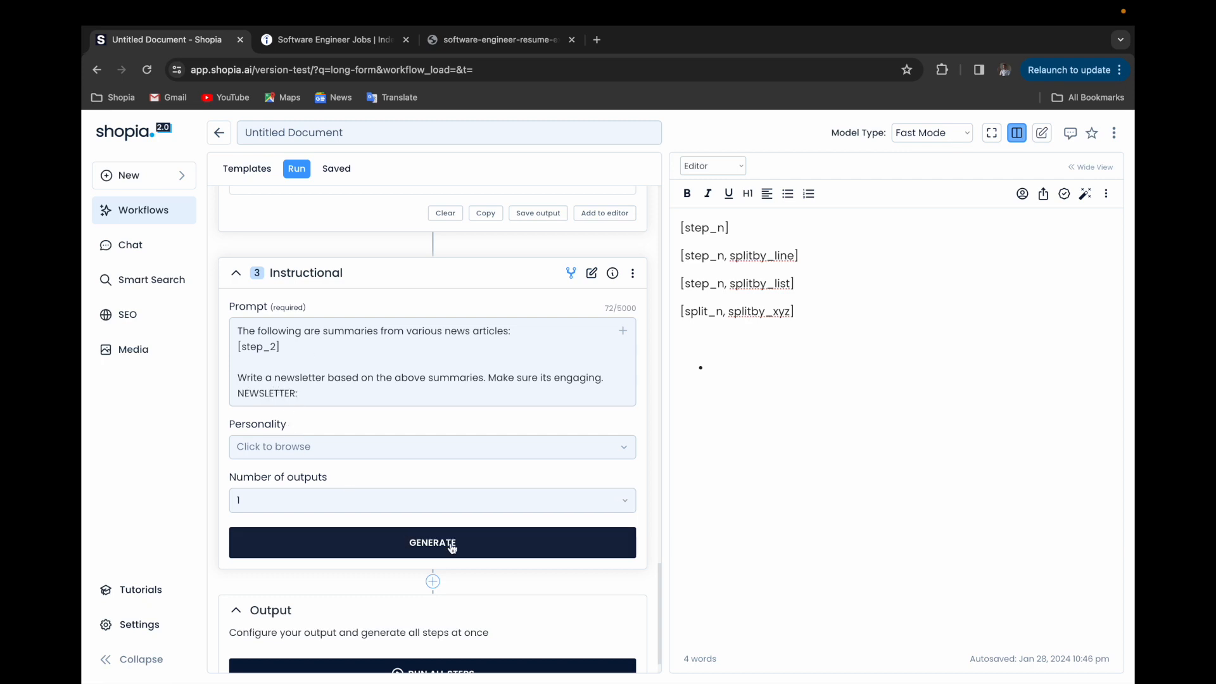
- Change the model type to Quality Mode and generate the newsletter from the Instructional step
{"action": "left_click", "coordinate": [930, 144]}
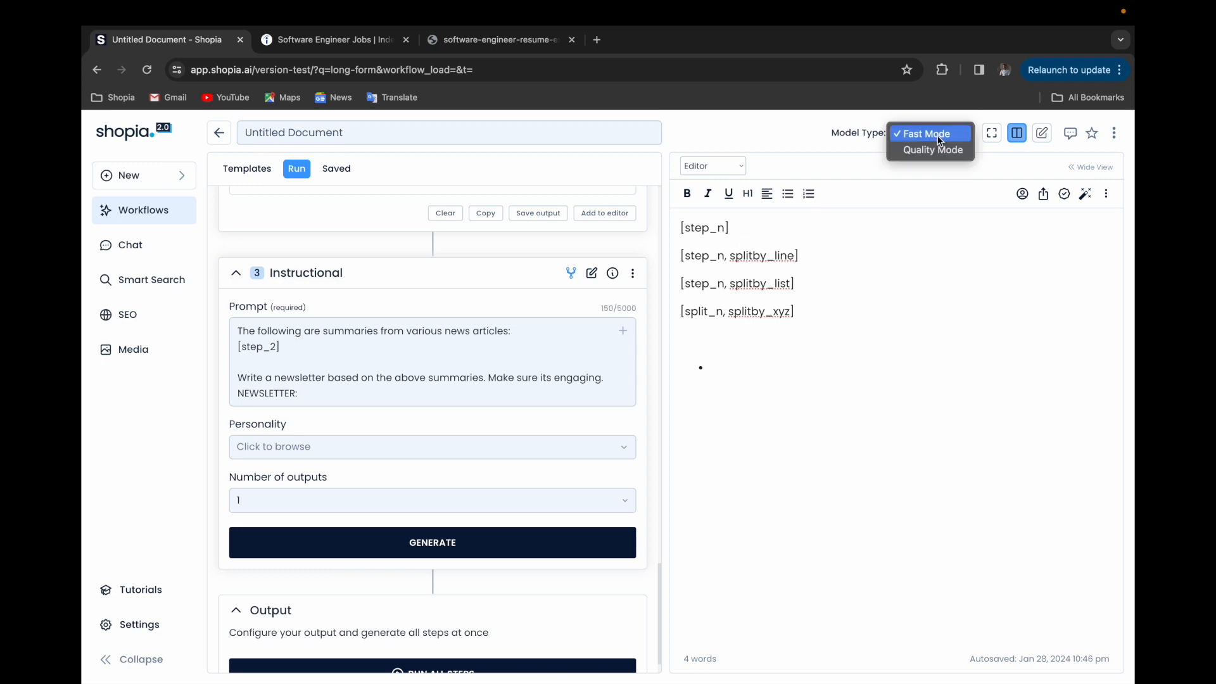
{"action": "left_click", "coordinate": [931, 150]}
{"action": "left_click", "coordinate": [600, 540]}
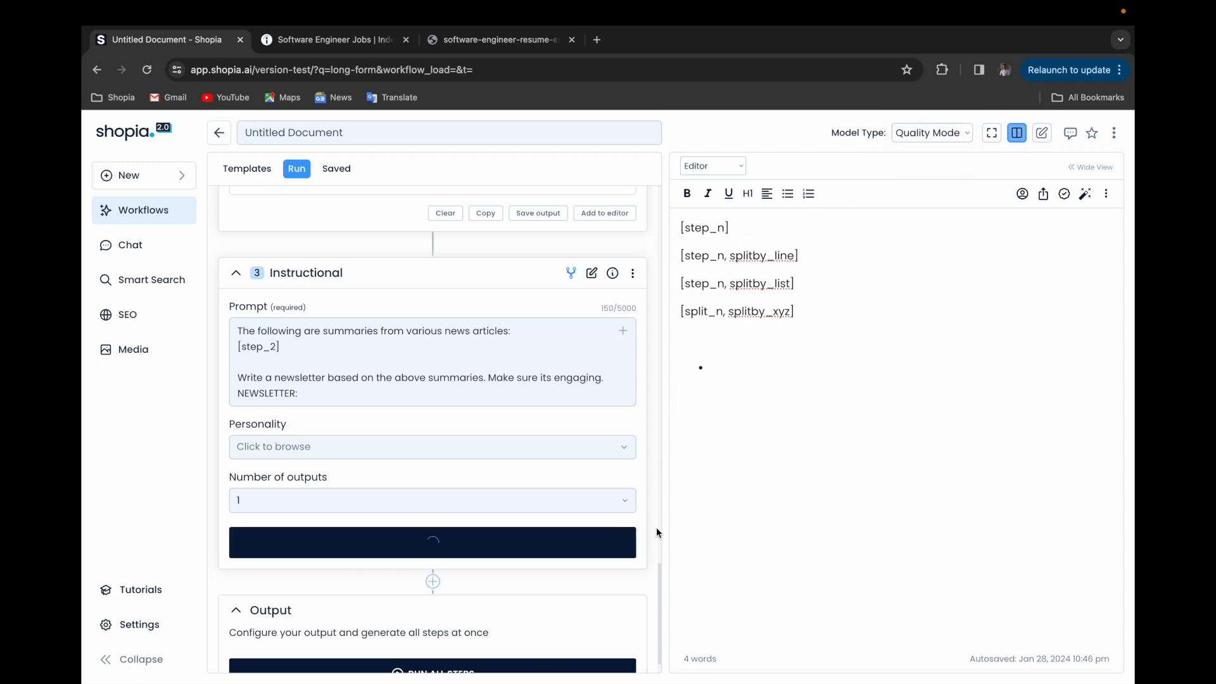
- Review the generated newsletter and compare its sections with the scraped article summaries and the web search links
{"action": "scroll", "coordinate": [612, 580], "scroll_direction": "down", "scroll_amount": 5}
{"action": "scroll", "coordinate": [611, 580], "scroll_direction": "down", "scroll_amount": 6}
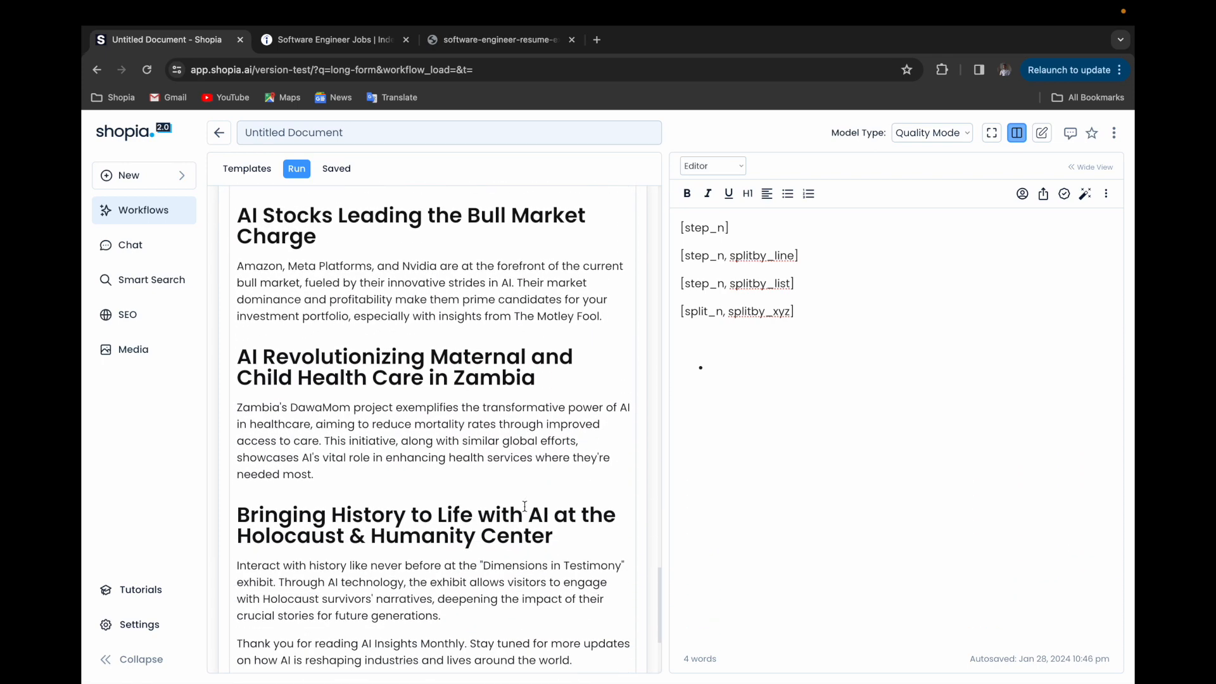
{"action": "scroll", "coordinate": [525, 506], "scroll_direction": "down", "scroll_amount": 3}
{"action": "scroll", "coordinate": [487, 471], "scroll_direction": "up", "scroll_amount": 4}
{"action": "scroll", "coordinate": [486, 472], "scroll_direction": "up", "scroll_amount": 15}
{"action": "scroll", "coordinate": [438, 356], "scroll_direction": "up", "scroll_amount": 10}
{"action": "scroll", "coordinate": [446, 348], "scroll_direction": "down", "scroll_amount": 5}
{"action": "scroll", "coordinate": [400, 378], "scroll_direction": "down", "scroll_amount": 15}
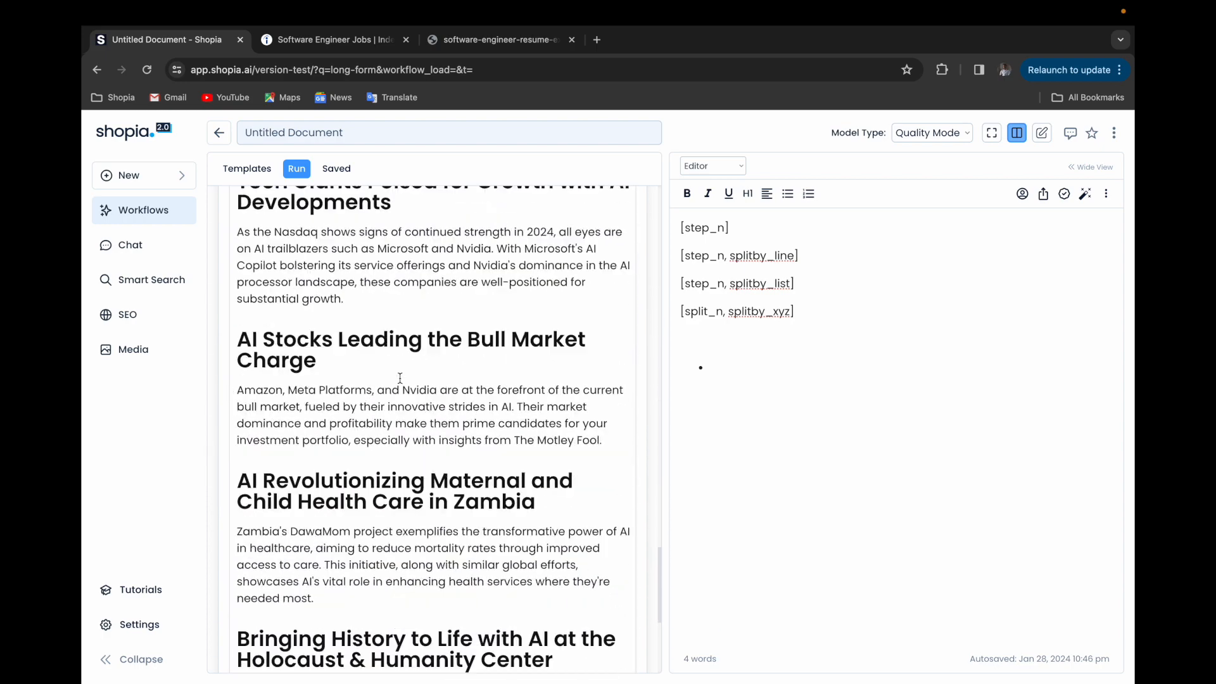
{"action": "scroll", "coordinate": [401, 378], "scroll_direction": "down", "scroll_amount": 3}
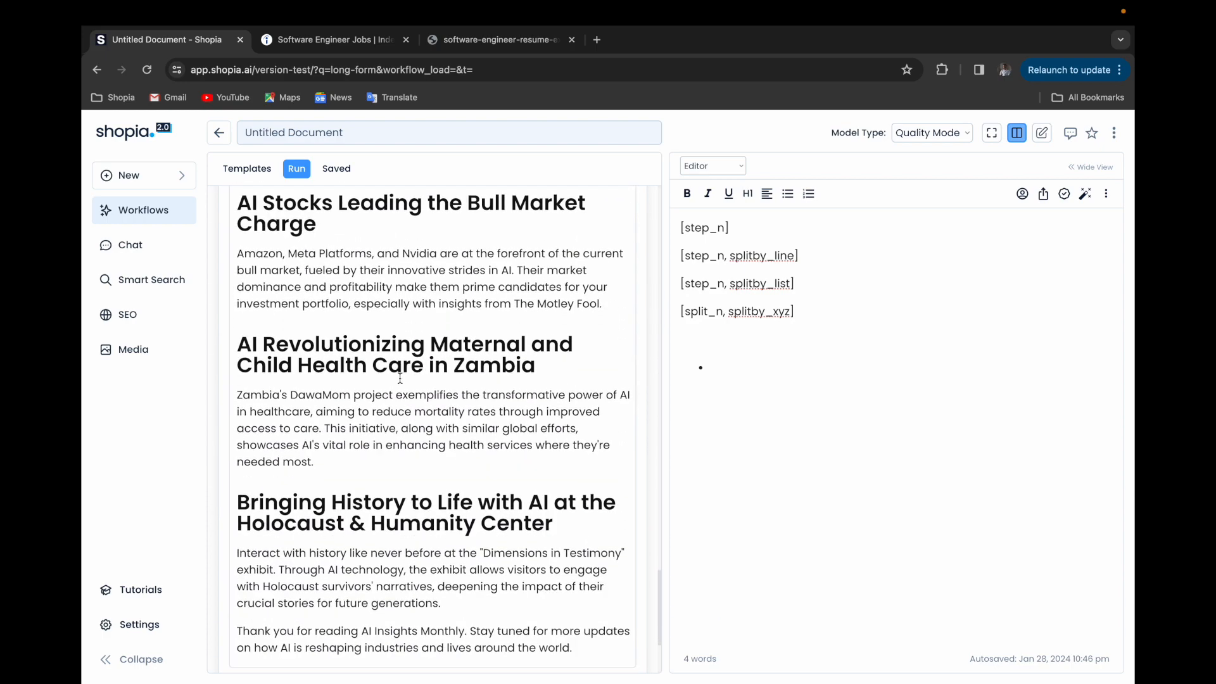
{"action": "scroll", "coordinate": [401, 378], "scroll_direction": "down", "scroll_amount": 2}
{"action": "scroll", "coordinate": [400, 378], "scroll_direction": "up", "scroll_amount": 8}
{"action": "scroll", "coordinate": [400, 379], "scroll_direction": "up", "scroll_amount": 3}
{"action": "scroll", "coordinate": [369, 503], "scroll_direction": "down", "scroll_amount": 5}
{"action": "scroll", "coordinate": [368, 527], "scroll_direction": "up", "scroll_amount": 7}
{"action": "scroll", "coordinate": [368, 526], "scroll_direction": "up", "scroll_amount": 20}
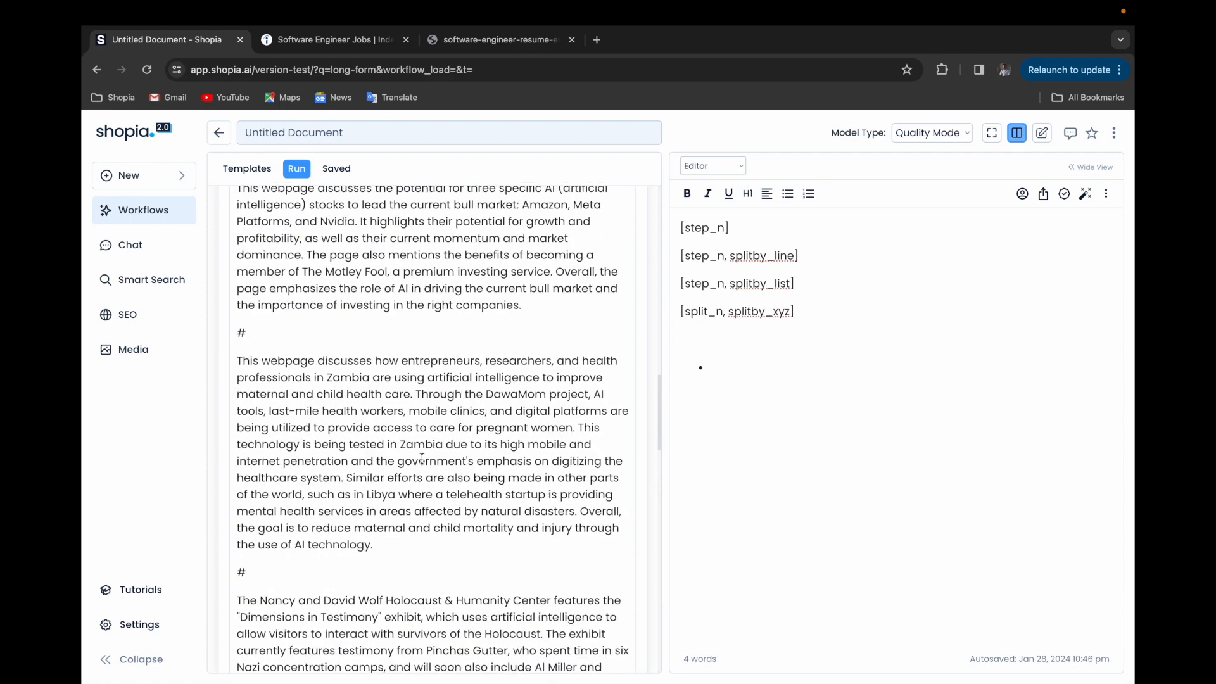
{"action": "scroll", "coordinate": [455, 430], "scroll_direction": "up", "scroll_amount": 6}
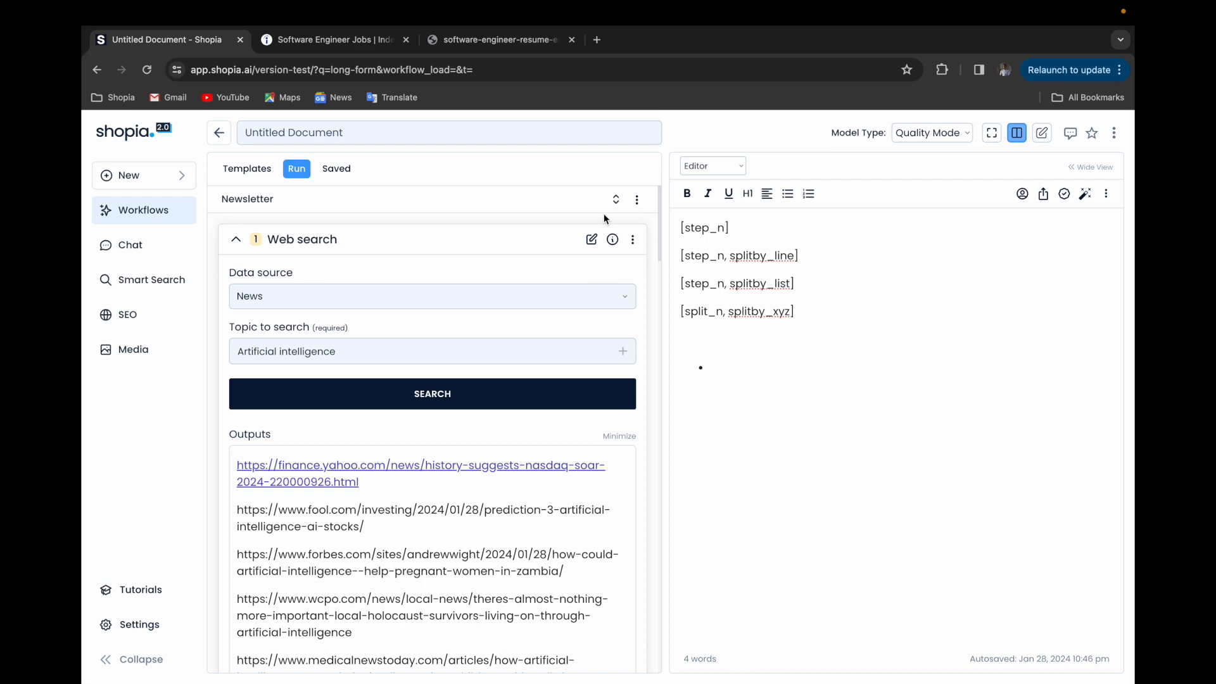
- Collapse all steps of the Newsletter workflow and look it up among the saved workflow templates before returning to it
{"action": "left_click", "coordinate": [618, 201]}
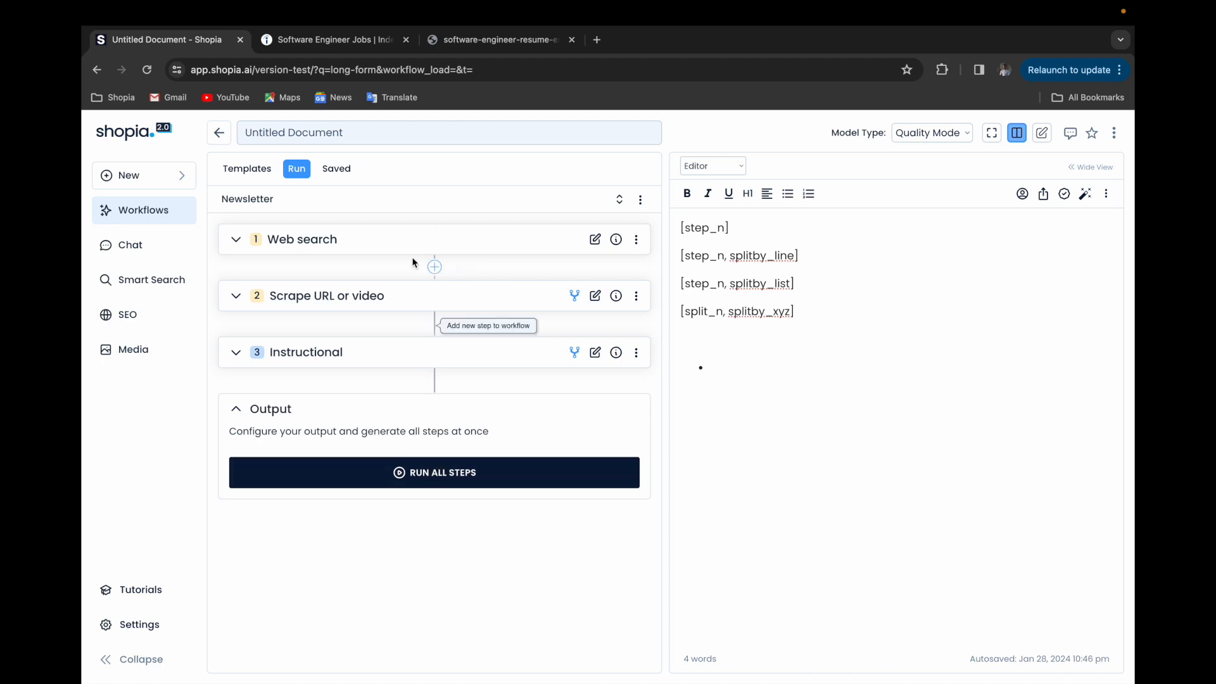
{"action": "left_click", "coordinate": [262, 174]}
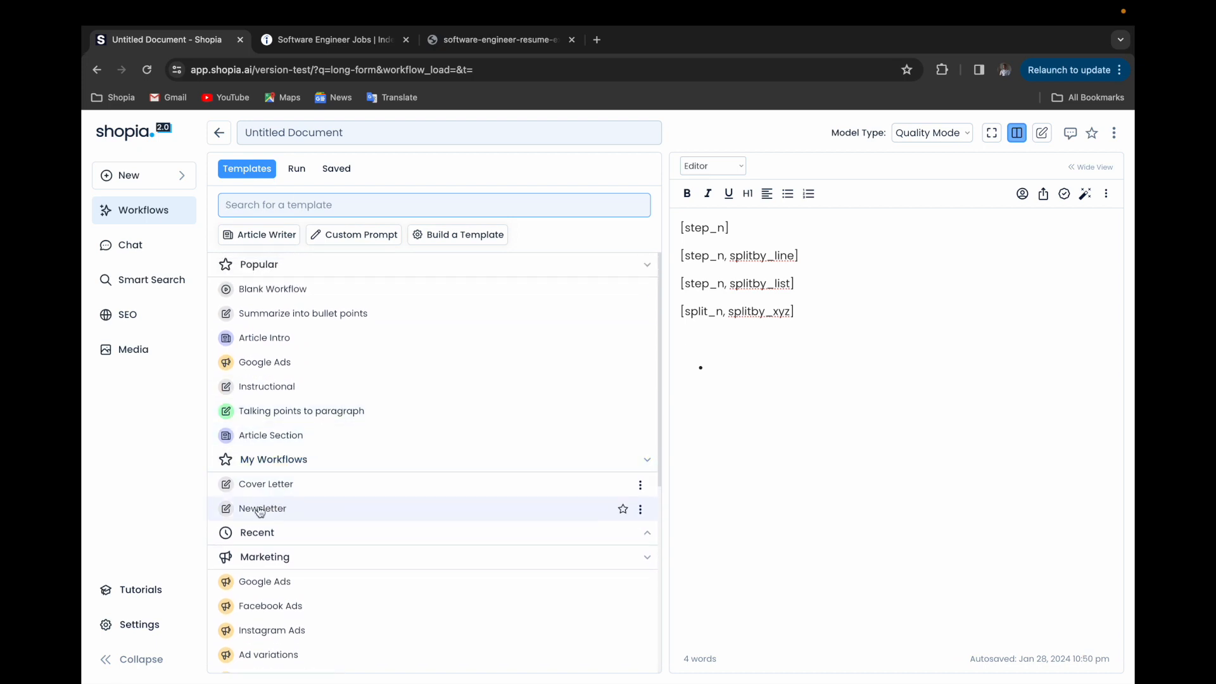
{"action": "left_click", "coordinate": [297, 170]}
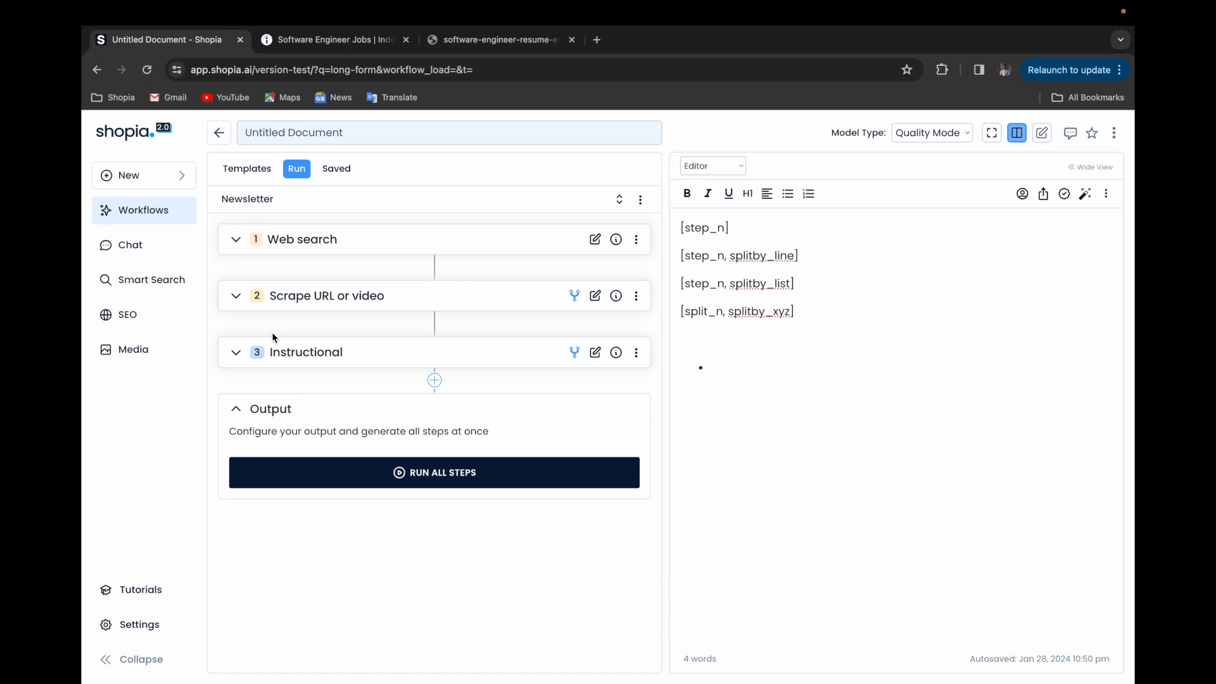
- Expand the Web search step to examine its search topic, and check the connections of the Scrape URL or video and Instructional steps
{"action": "left_click", "coordinate": [236, 238]}
{"action": "double_click", "coordinate": [346, 352]}
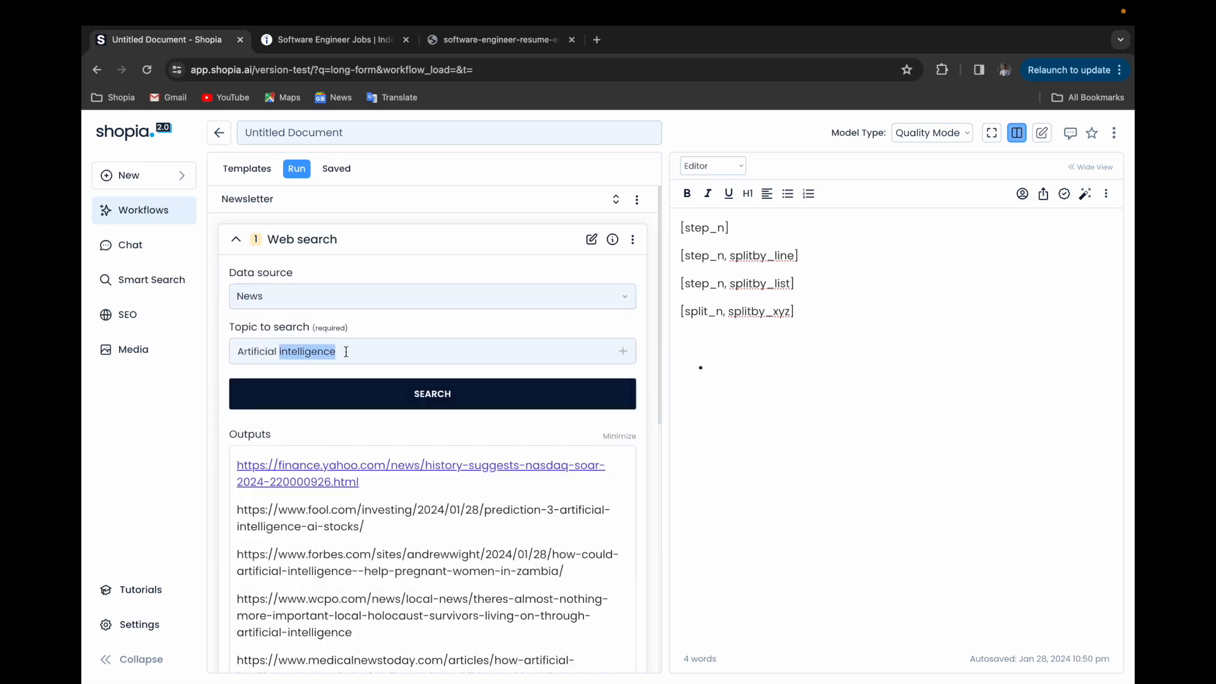
{"action": "triple_click", "coordinate": [346, 351]}
{"action": "scroll", "coordinate": [346, 352], "scroll_direction": "down", "scroll_amount": 8}
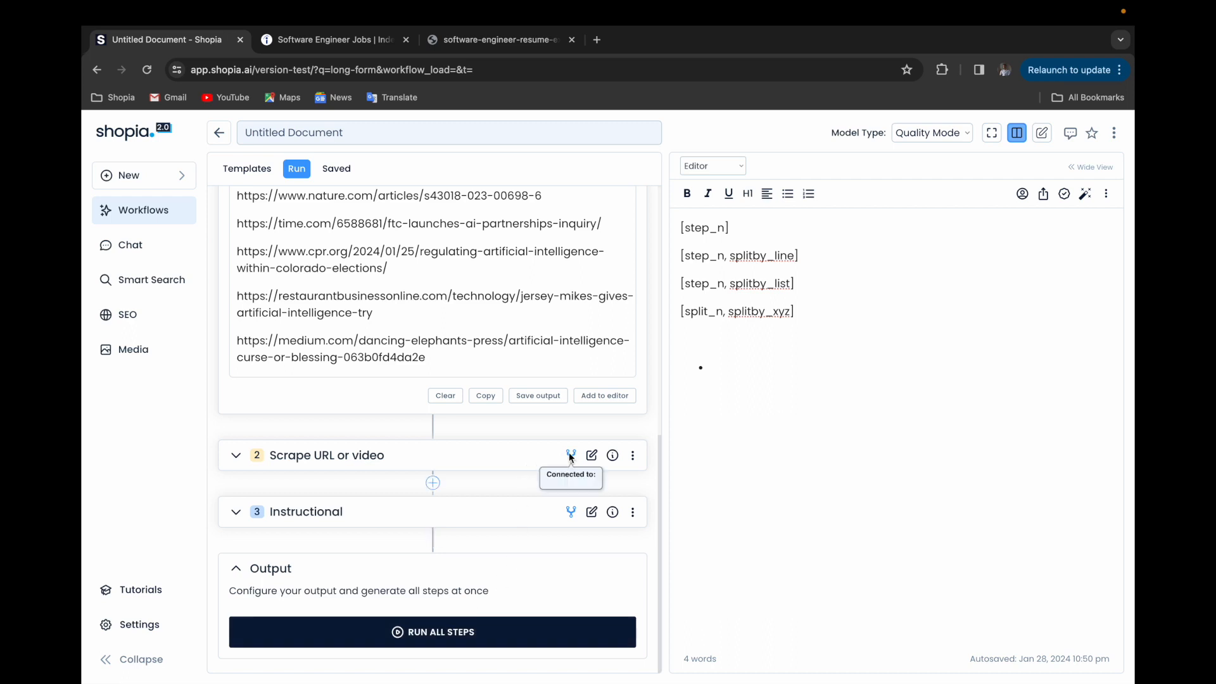
{"action": "mouse_move", "coordinate": [572, 513]}
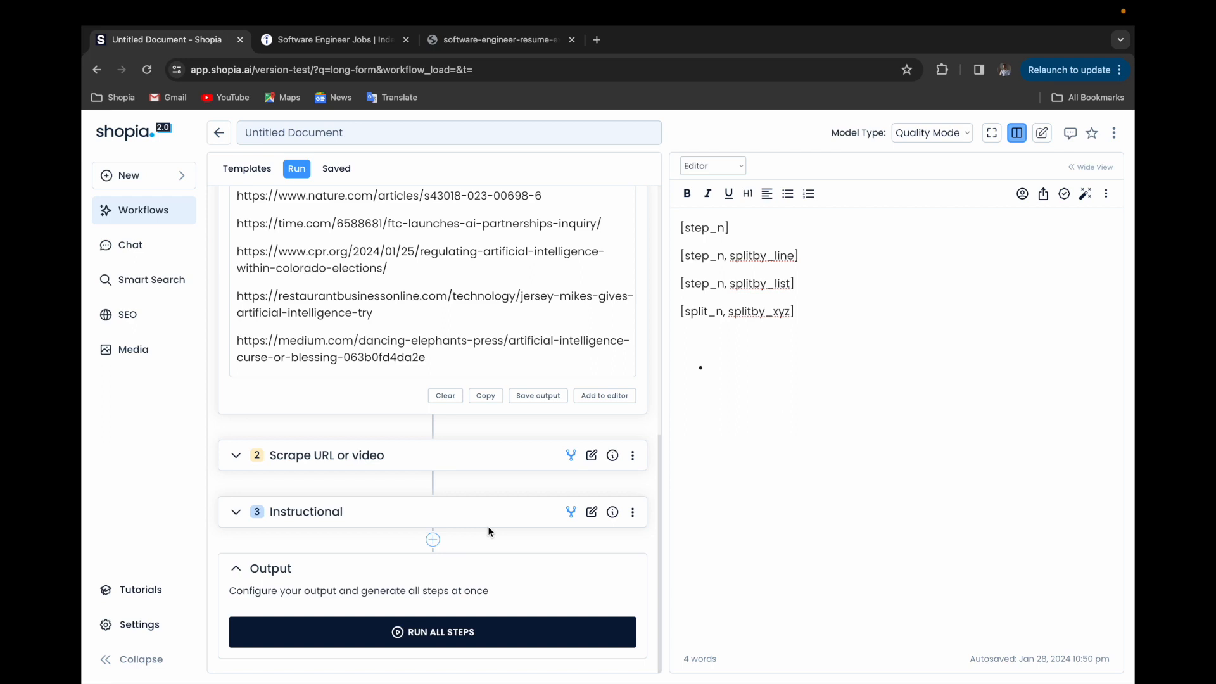
- Add an Add context step after the Instructional step and set its source to manual input
{"action": "left_click", "coordinate": [433, 540]}
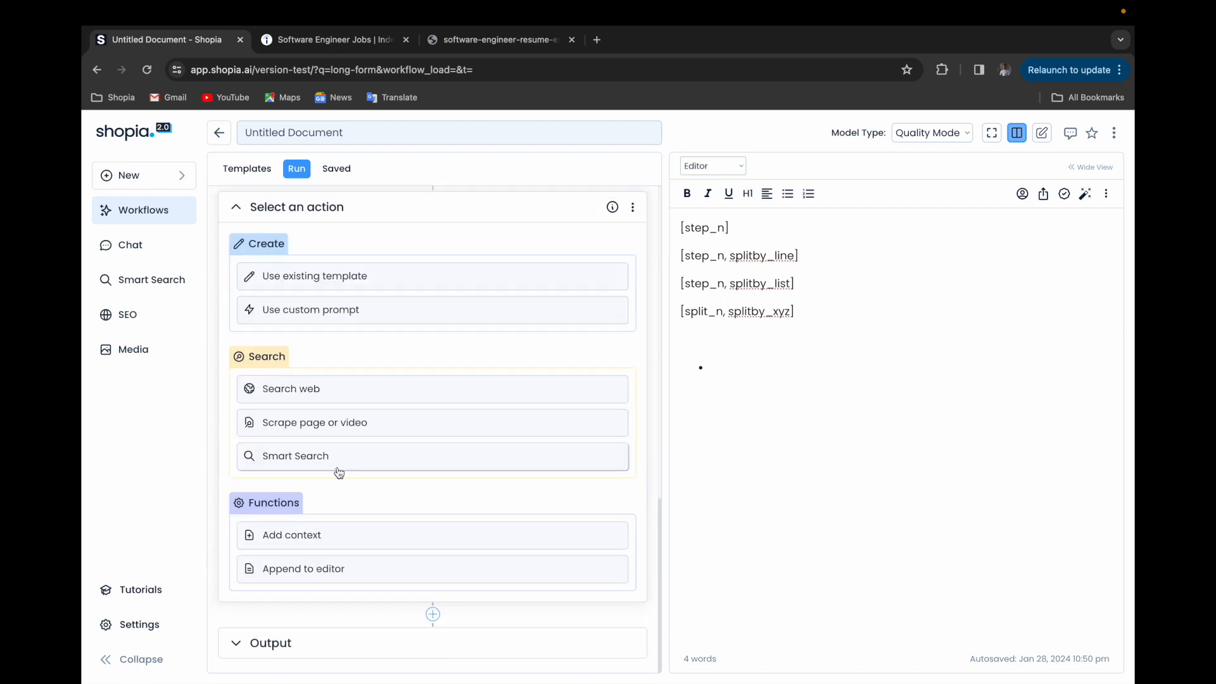
{"action": "left_click", "coordinate": [381, 539]}
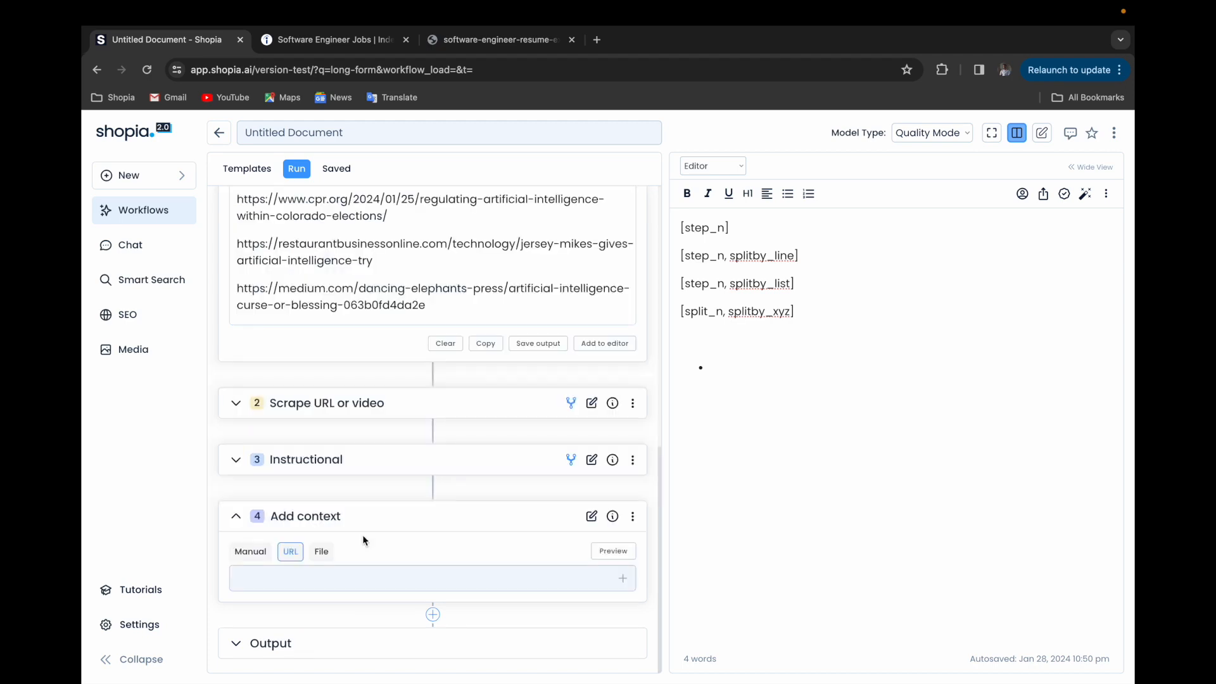
{"action": "left_click", "coordinate": [241, 552]}
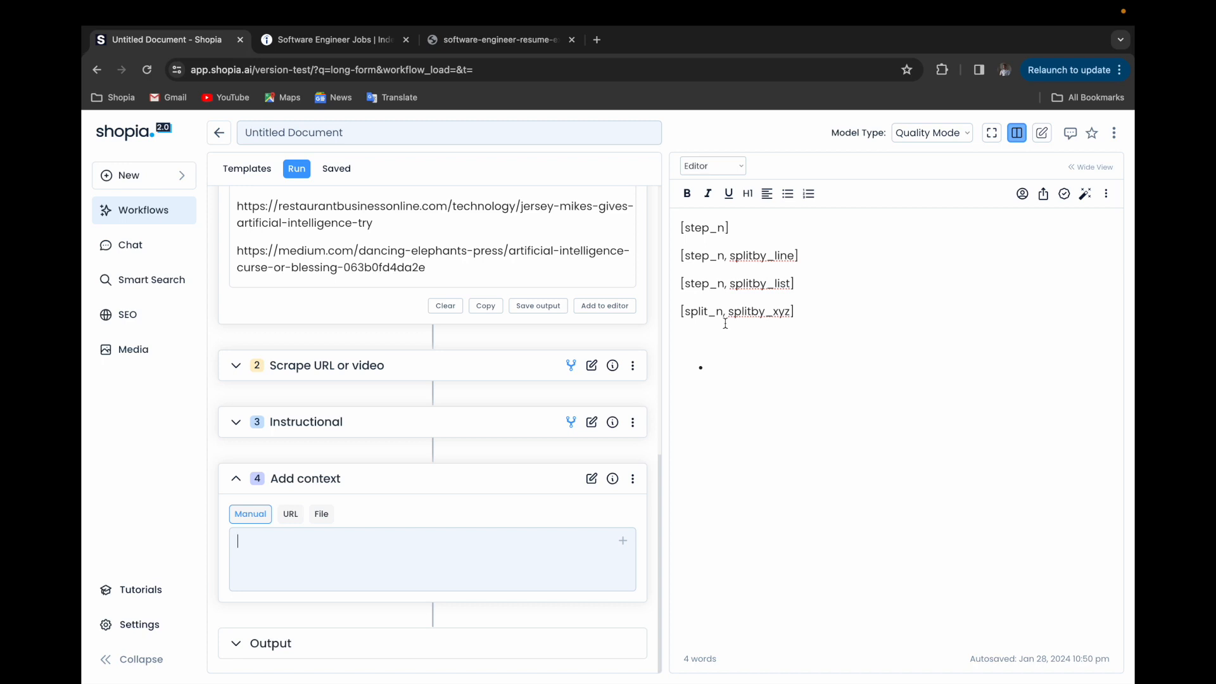
{"action": "left_click", "coordinate": [306, 569]}
{"action": "scroll", "coordinate": [304, 569], "scroll_direction": "up", "scroll_amount": 15}
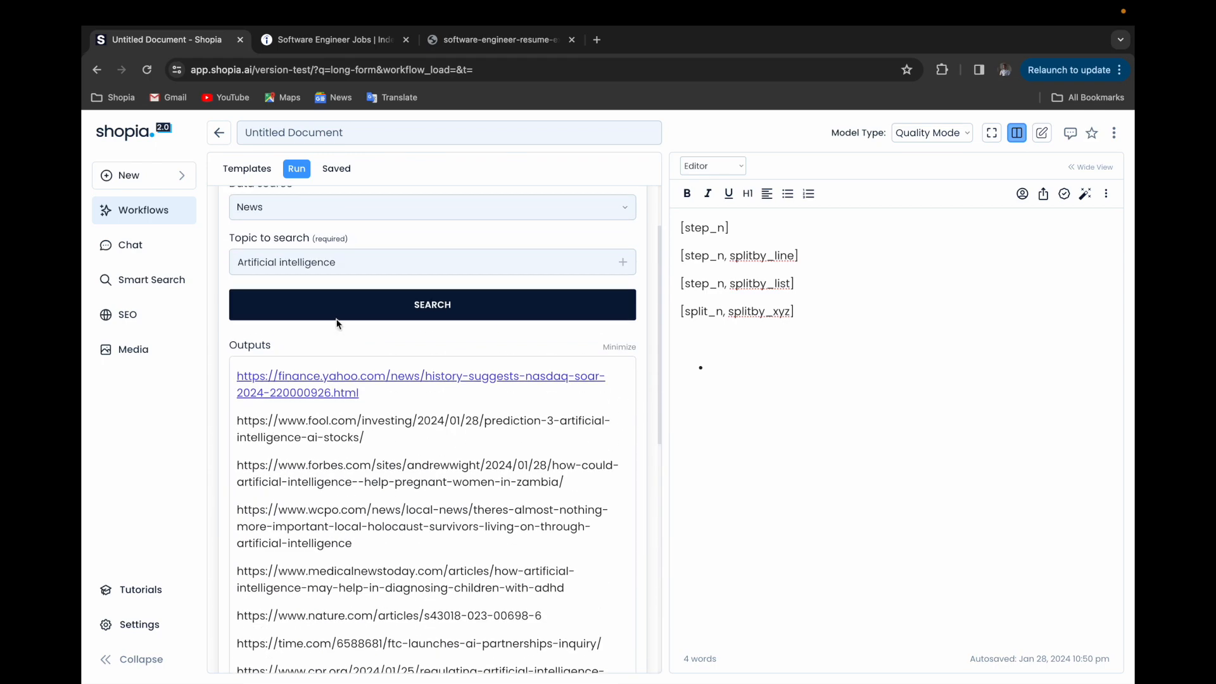
{"action": "scroll", "coordinate": [242, 438], "scroll_direction": "down", "scroll_amount": 15}
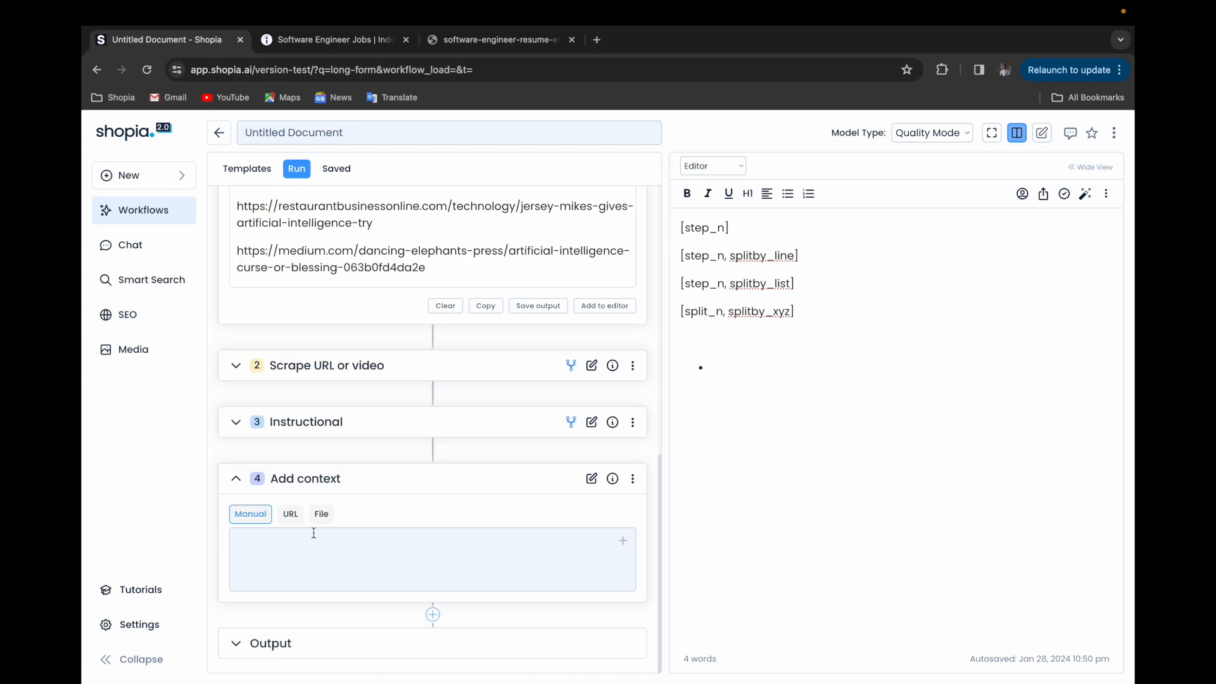
{"action": "scroll", "coordinate": [297, 304], "scroll_direction": "up", "scroll_amount": 5}
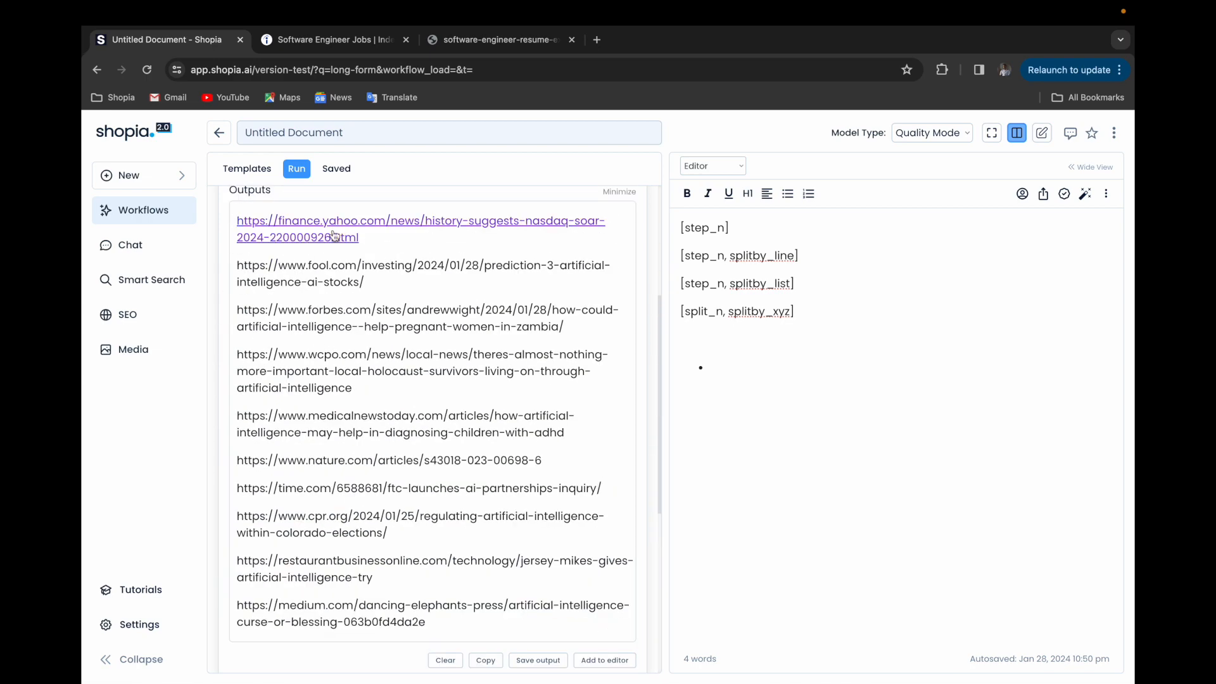
{"action": "scroll", "coordinate": [294, 302], "scroll_direction": "down", "scroll_amount": 5}
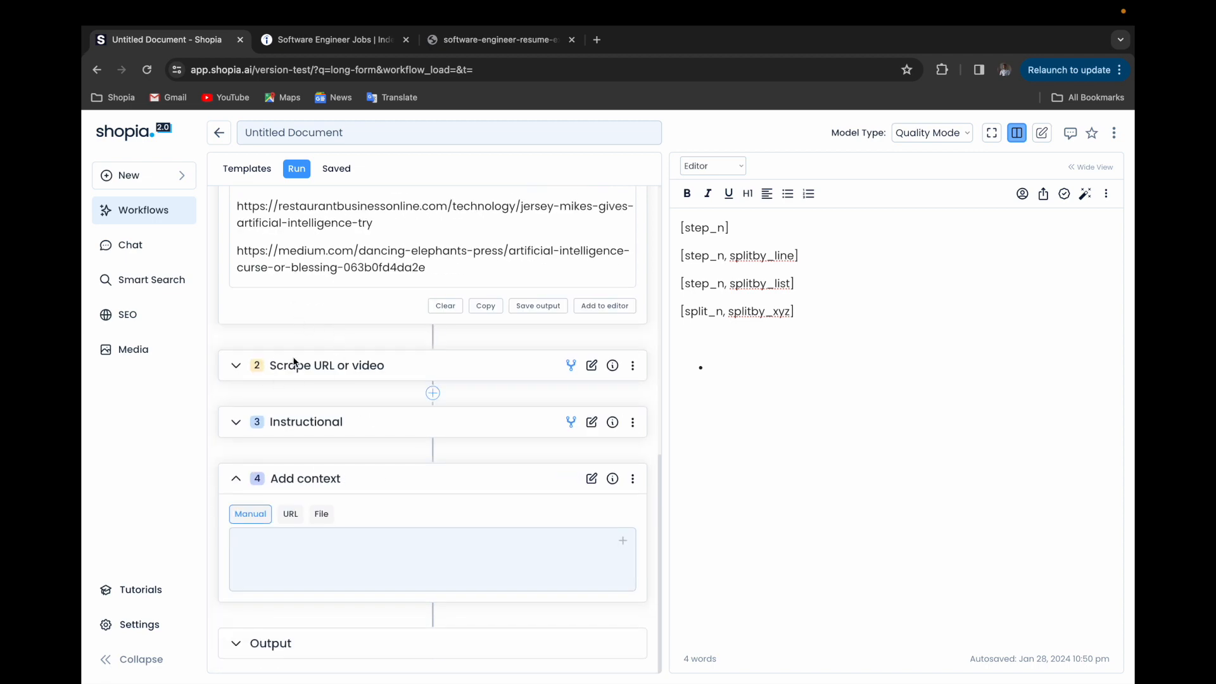